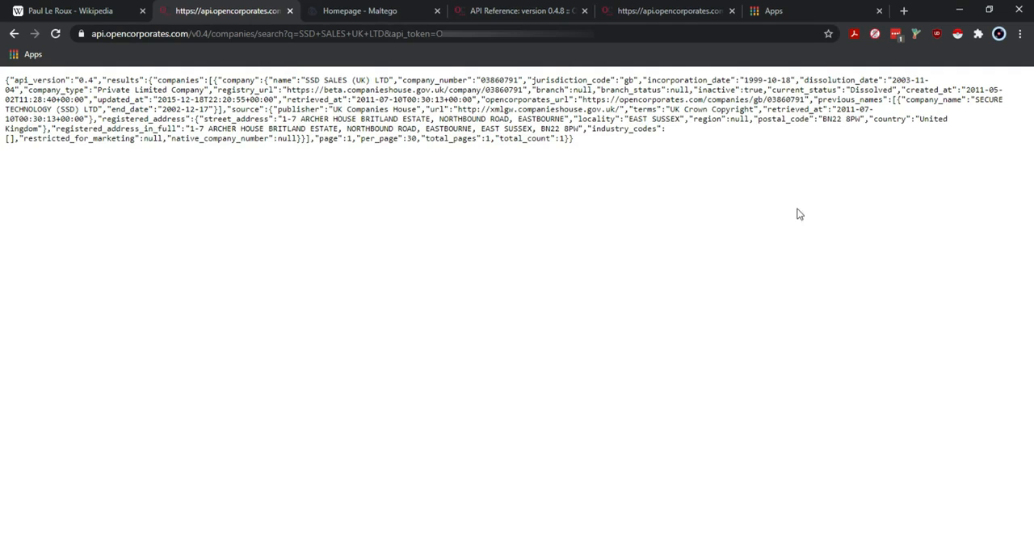
pyautogui.moveTo(581, 144); pyautogui.dragTo(5, 82)
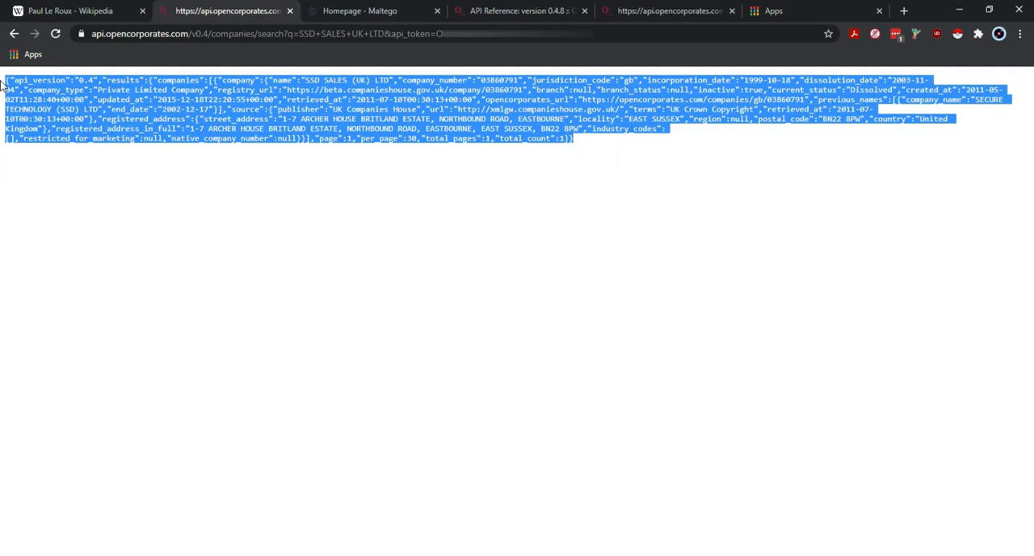
pyautogui.click(376, 213)
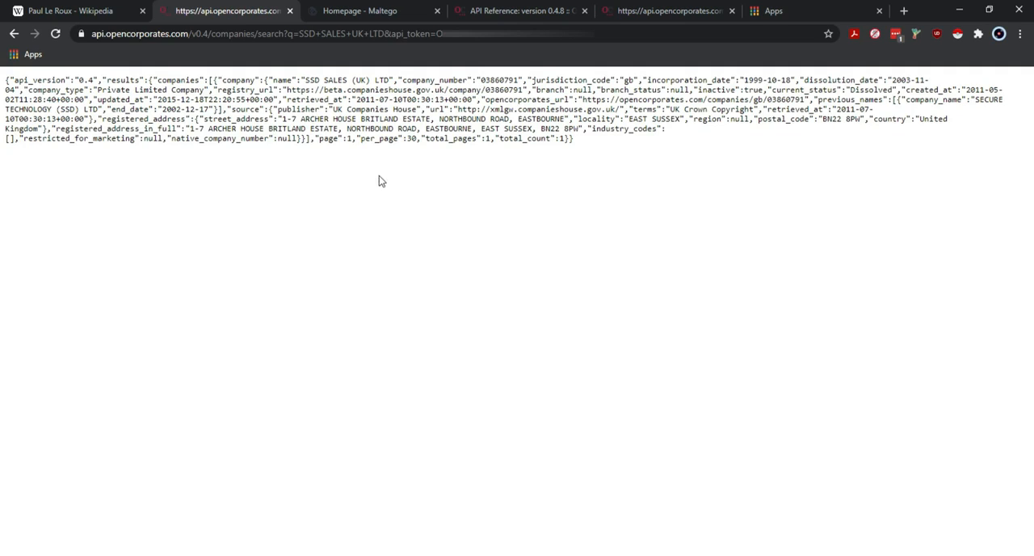
# - Open the Chrome Web Store and search it for "json viewer"
pyautogui.click(767, 11)
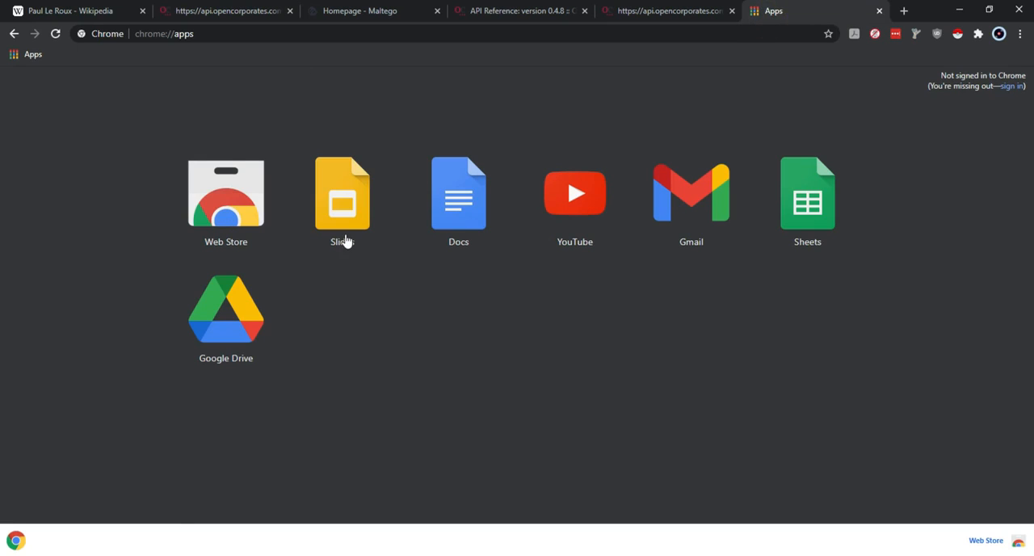
pyautogui.click(216, 191)
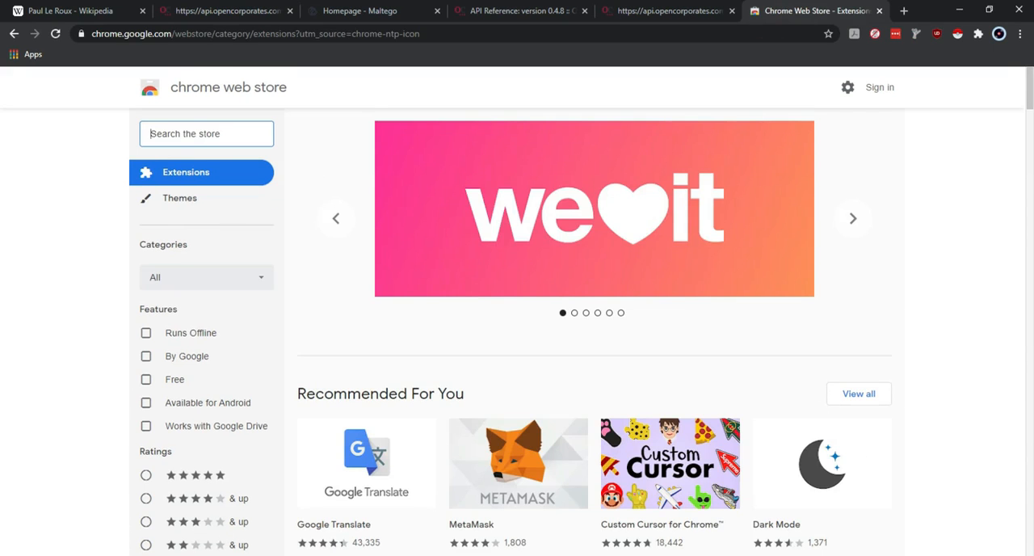
pyautogui.click(884, 555)
pyautogui.click(884, 555)
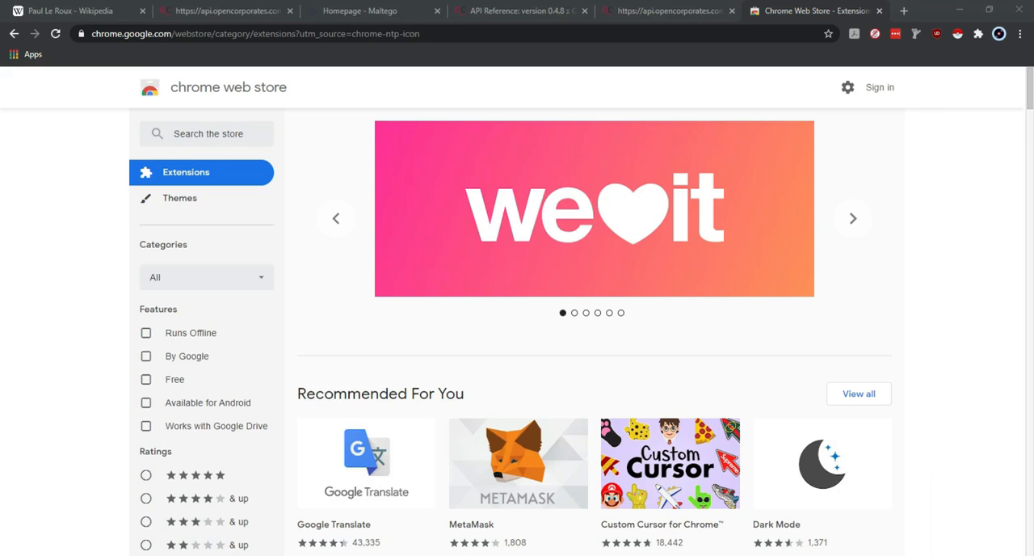
pyautogui.click(215, 134)
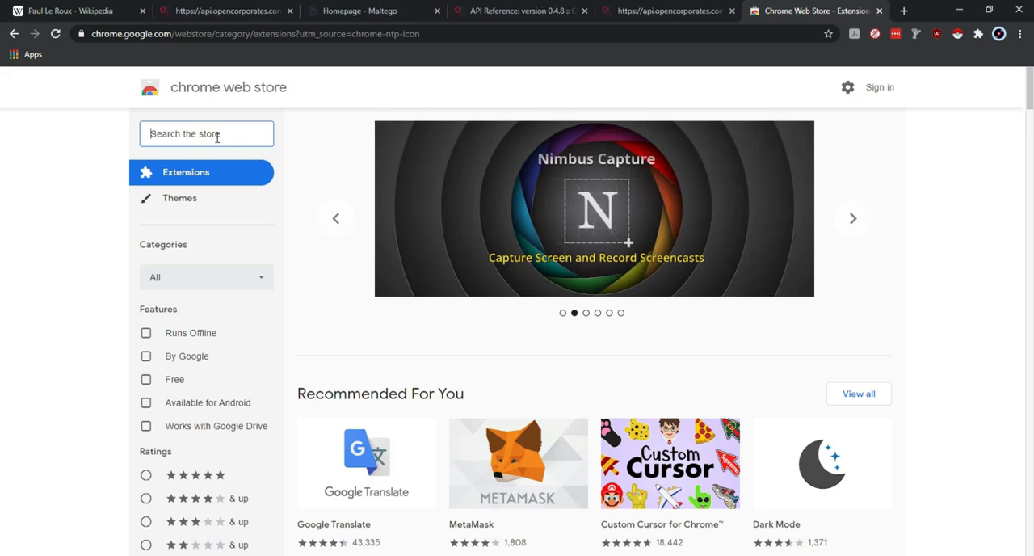
pyautogui.write('js')
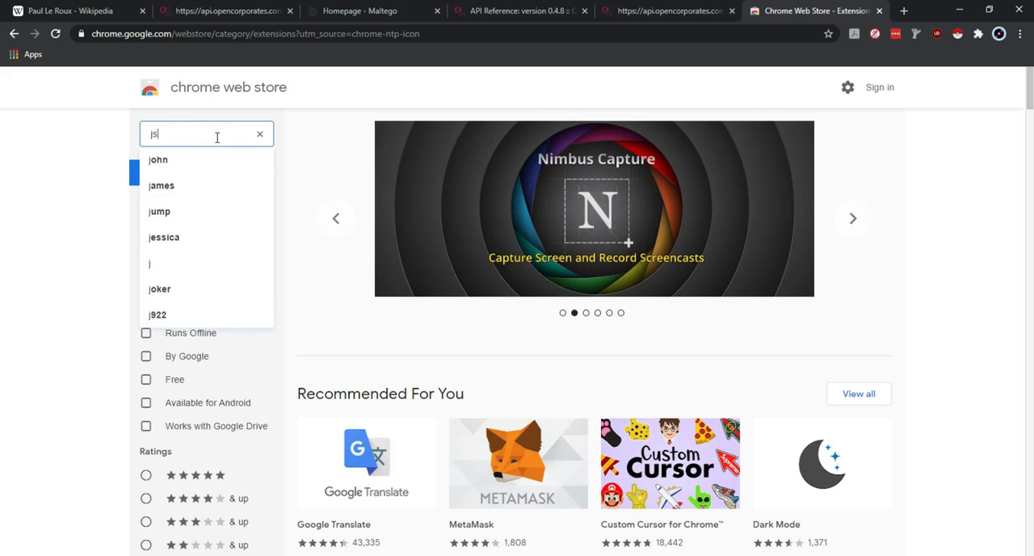
pyautogui.write('on')
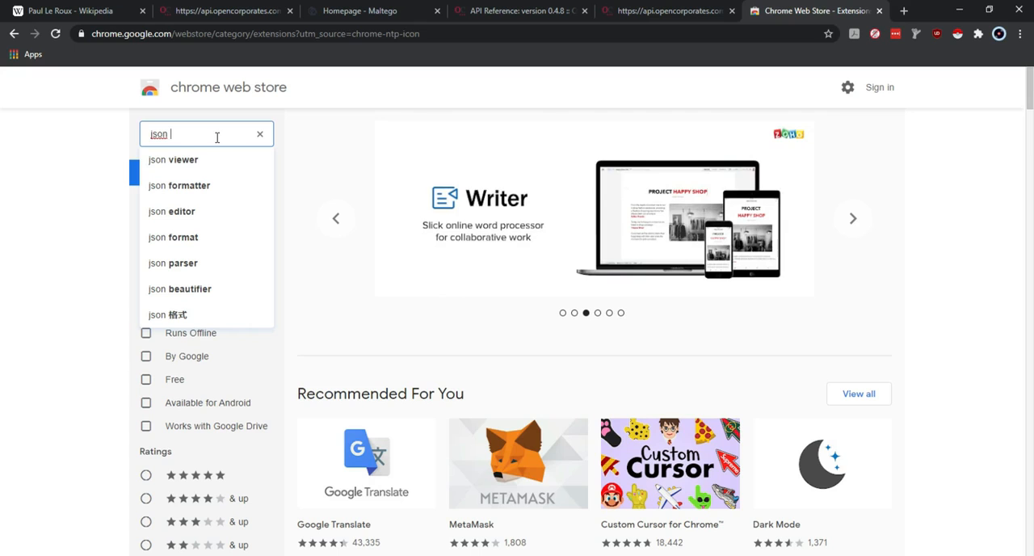
pyautogui.click(197, 165)
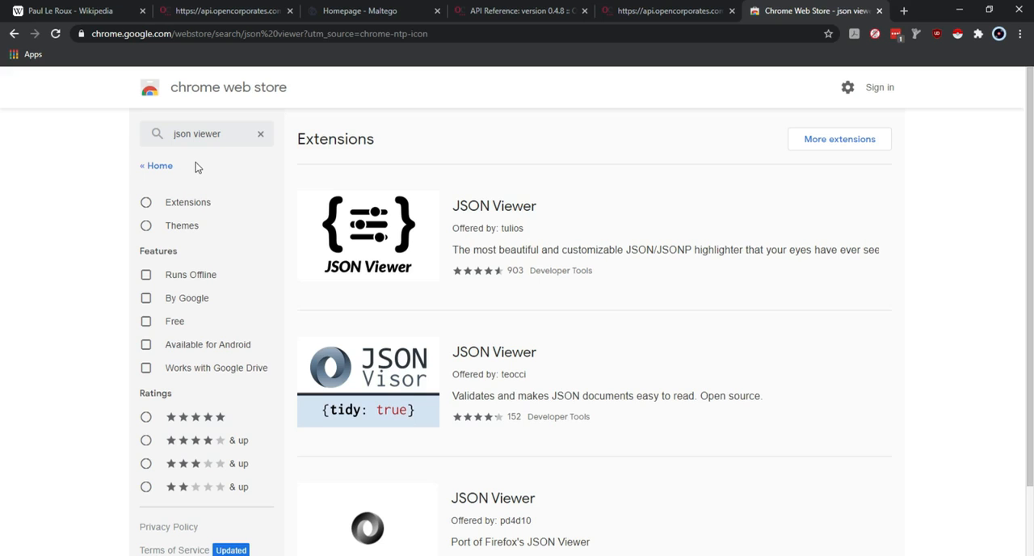
# - Install the JSON Viewer extension offered by pd4d10, the port of Firefox's JSON Viewer
pyautogui.scroll(-1, 563, 491)
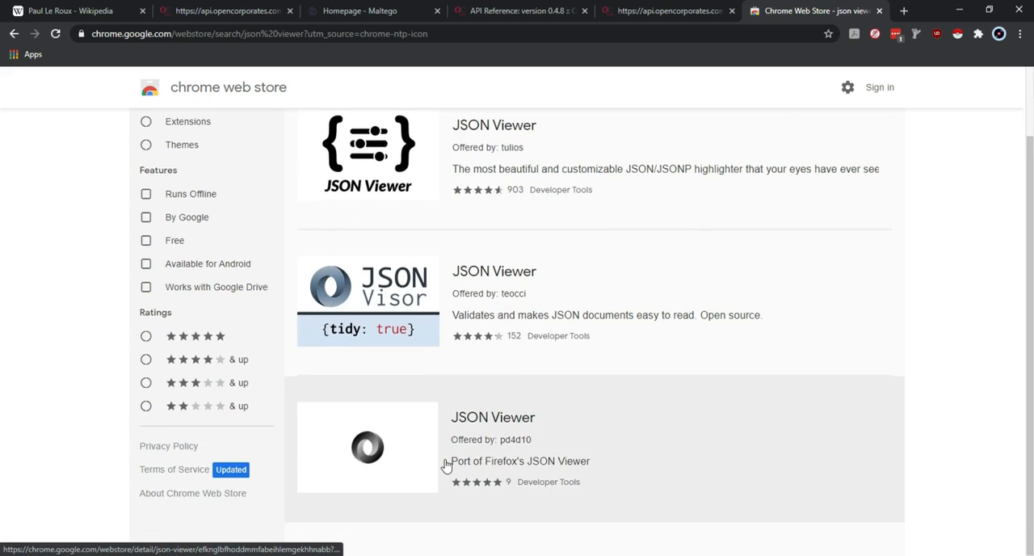
pyautogui.click(482, 449)
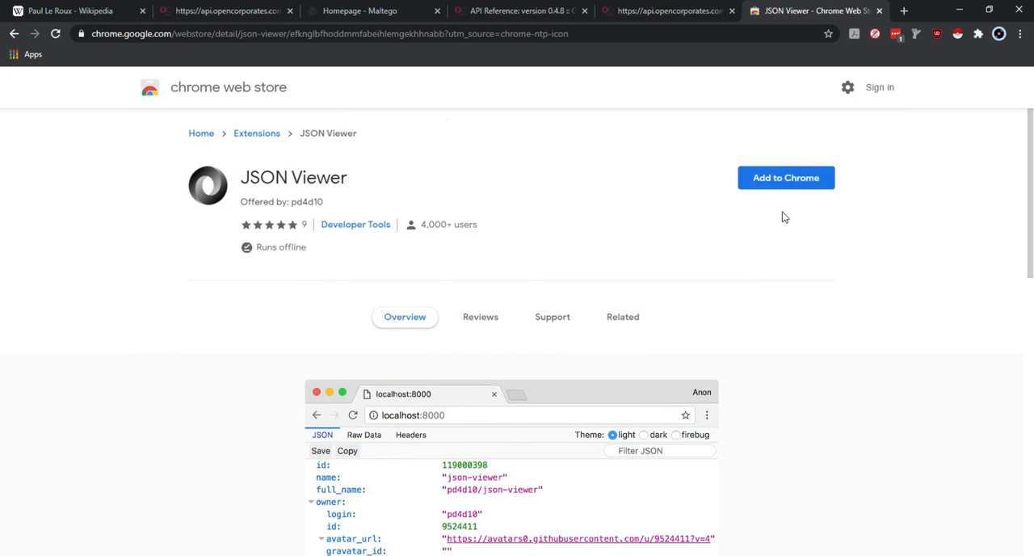
pyautogui.click(783, 178)
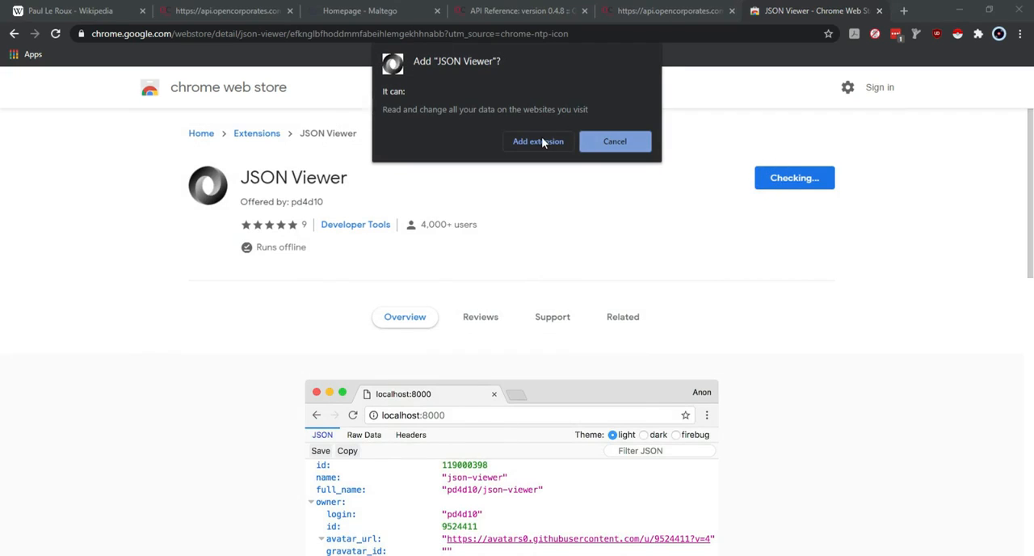
pyautogui.click(539, 141)
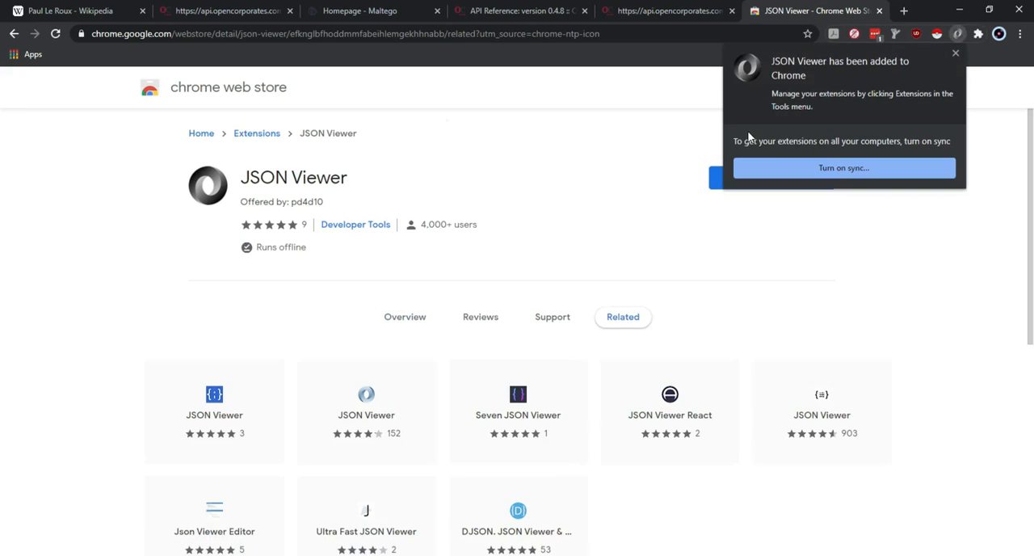
pyautogui.click(819, 279)
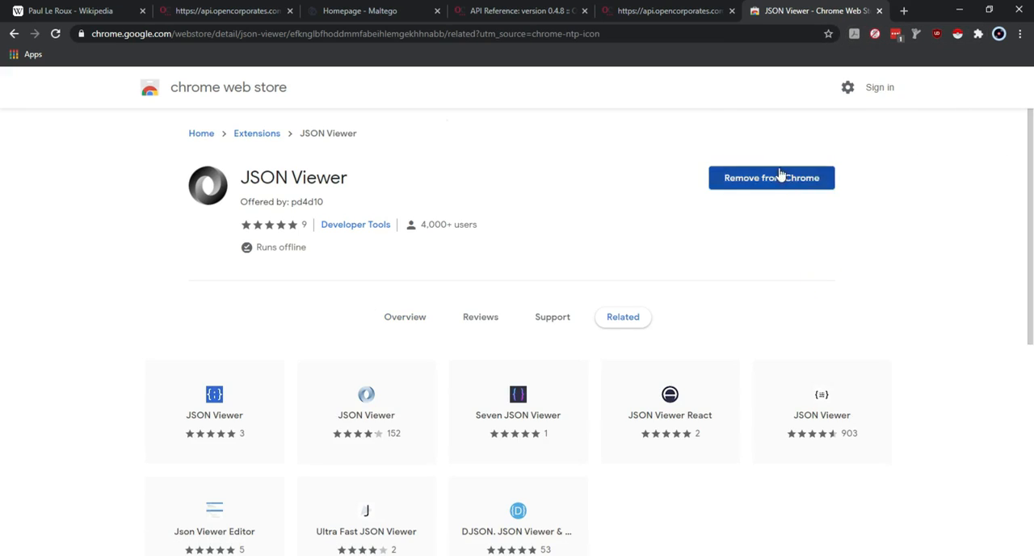
# - Reload the OpenCorporates company search response to format it with JSON Viewer, and close the Chrome Web Store page
pyautogui.click(247, 8)
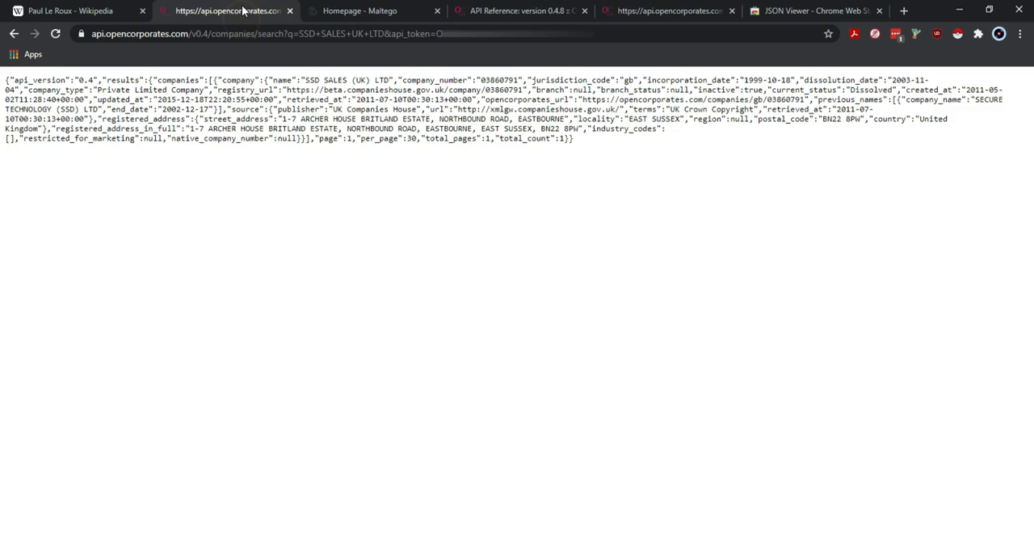
pyautogui.rightClick(242, 10)
pyautogui.click(264, 69)
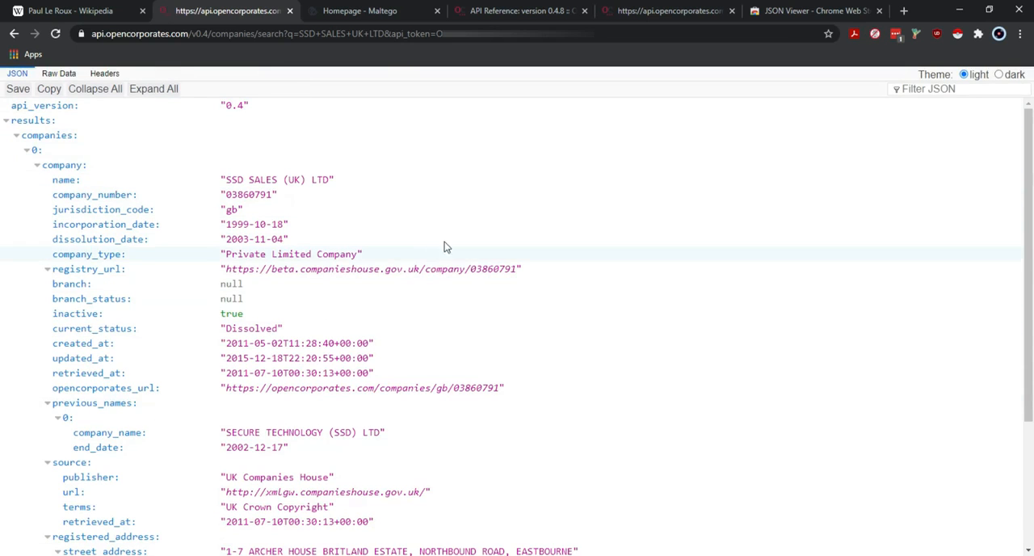
pyautogui.scroll(-3, 444, 226)
pyautogui.scroll(10, 509, 178)
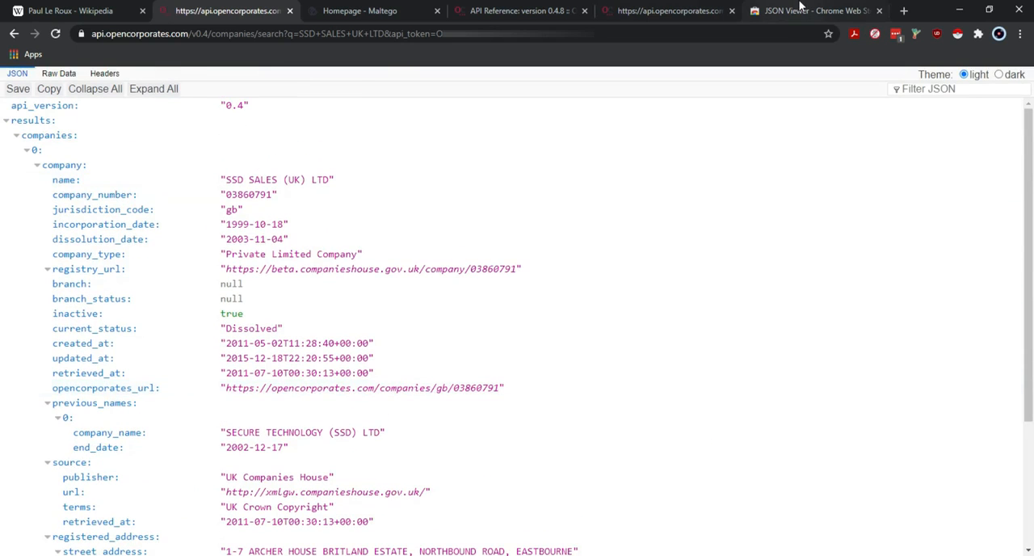
pyautogui.click(799, 11)
pyautogui.click(880, 10)
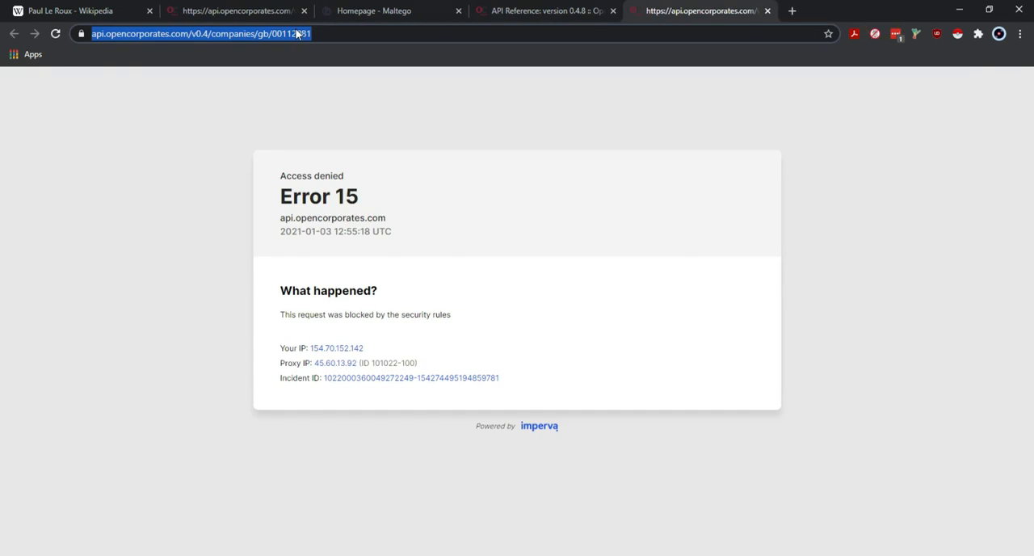
# - Examine the API request address and the formatted company record for SSD SALES (UK) LTD, including status, dates, source and registered address
pyautogui.click(270, 15)
pyautogui.click(268, 33)
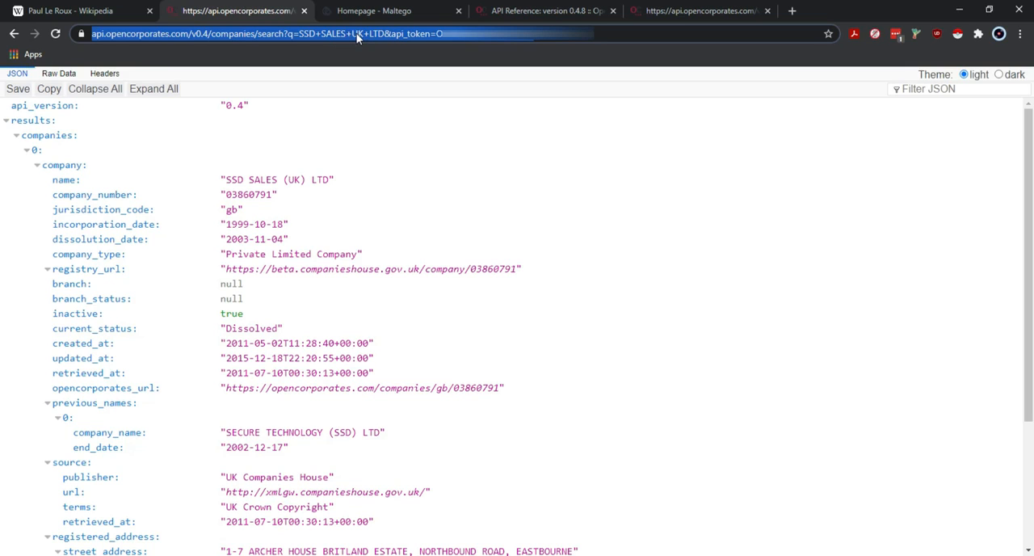
pyautogui.click(635, 38)
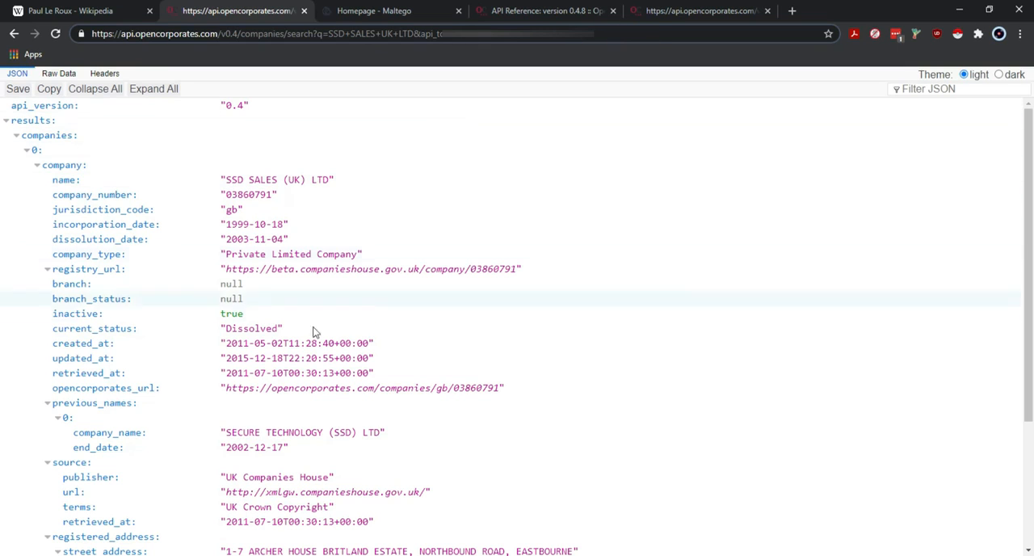
pyautogui.scroll(-3, 689, 350)
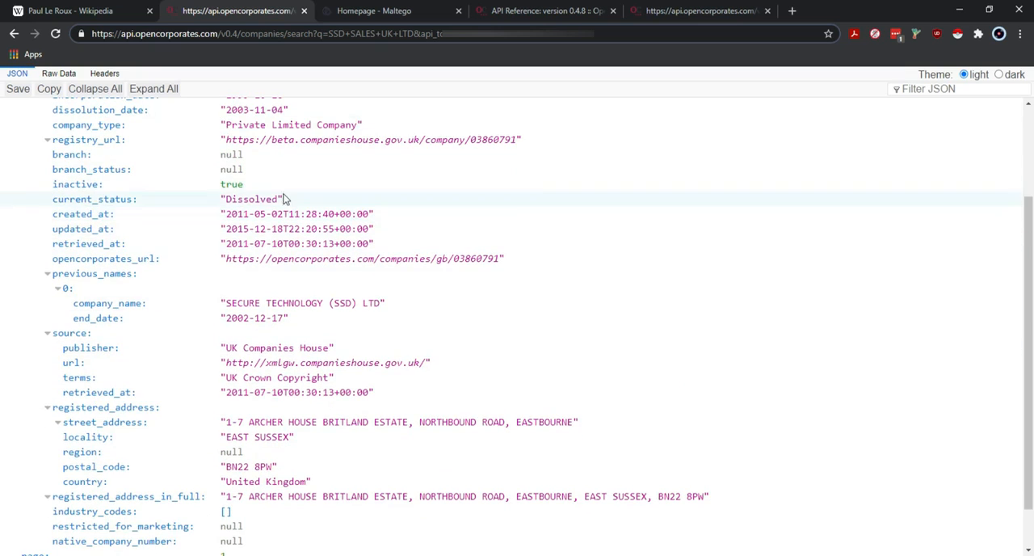
pyautogui.scroll(3, 288, 191)
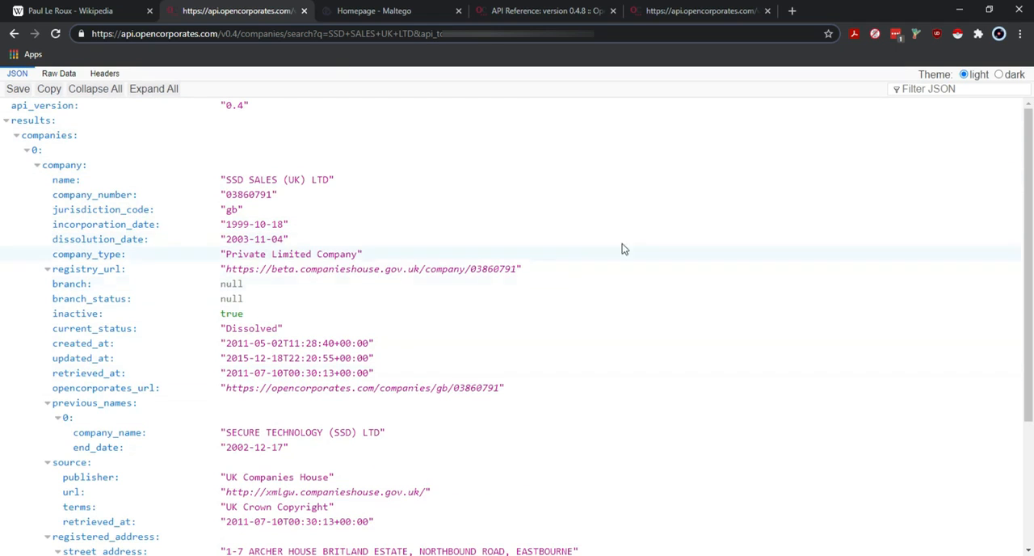
pyautogui.scroll(-3, 348, 250)
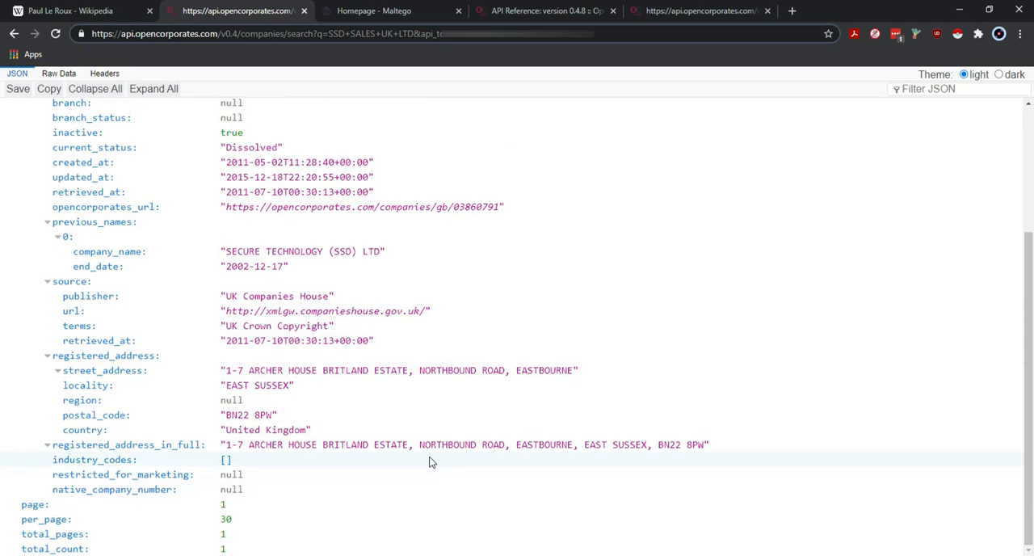
pyautogui.scroll(3, 429, 462)
pyautogui.scroll(-1, 459, 316)
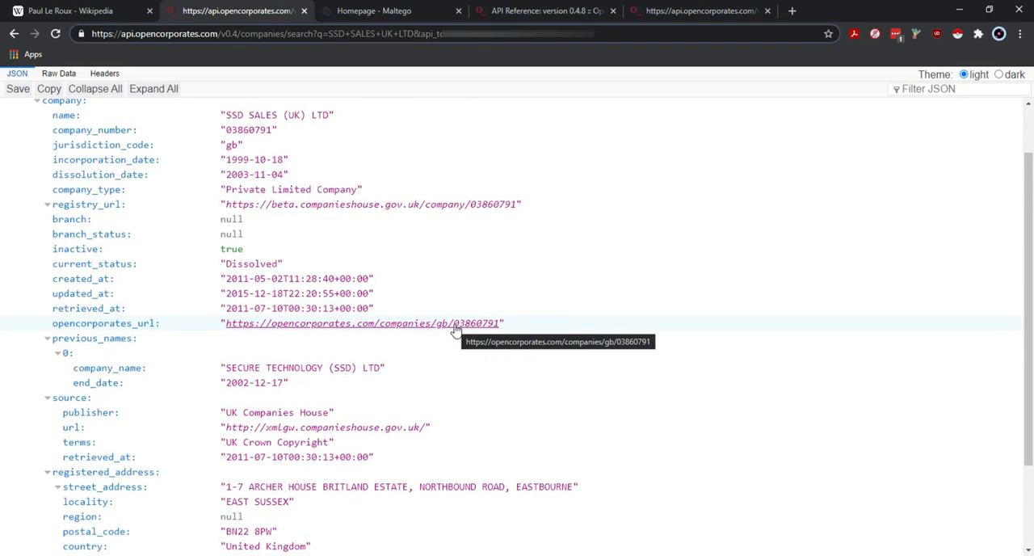
# - Follow the record's opencorporates_url link, dismiss the sign-in alert, review the company's details and officers, and return to the JSON response
pyautogui.click(454, 327)
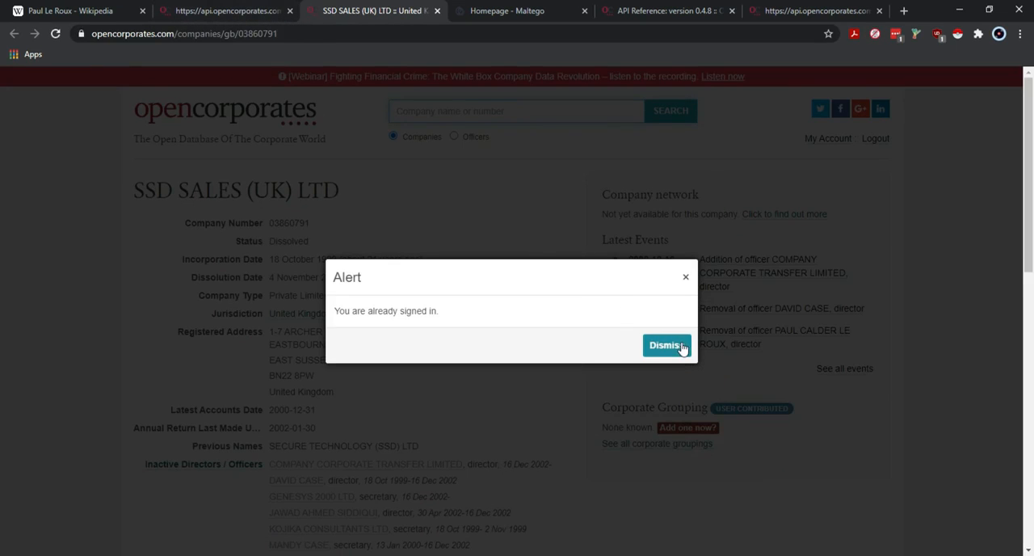
pyautogui.click(665, 345)
pyautogui.scroll(-3, 345, 140)
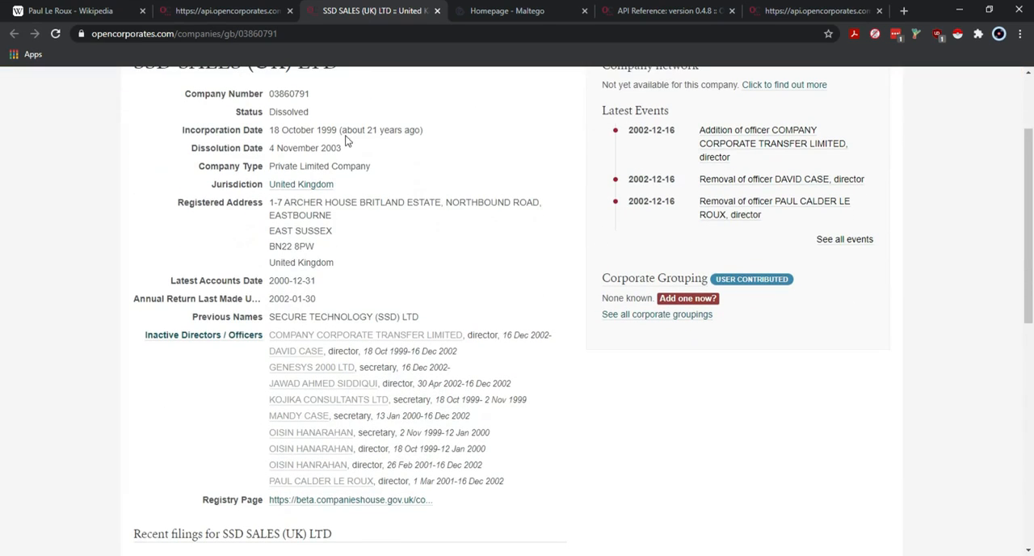
pyautogui.hotkey('ctrl', 'shift', 'Tab')
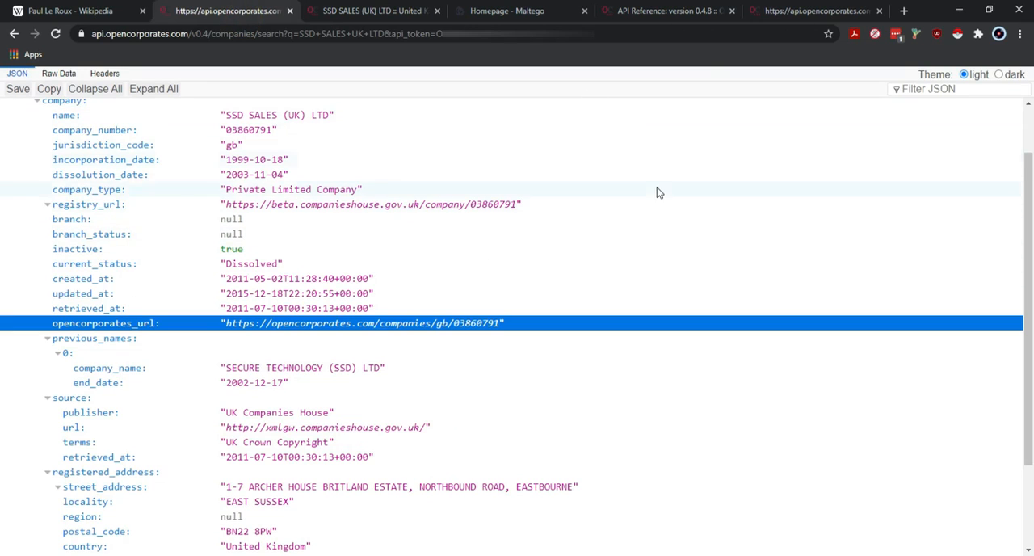
# - Review the rest of the JSON response, from the registered address fields to the paging fields
pyautogui.scroll(-3, 656, 193)
pyautogui.click(780, 372)
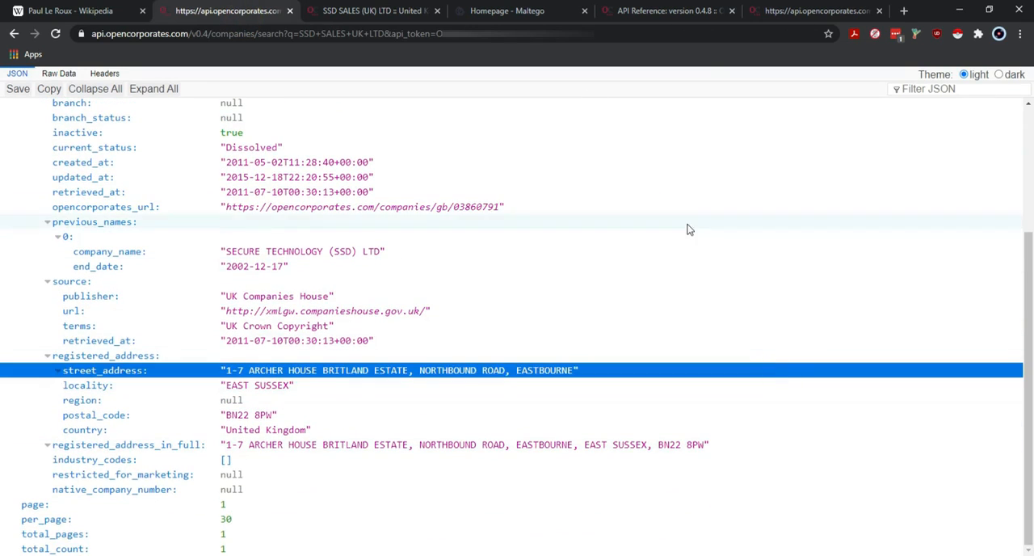
pyautogui.click(835, 509)
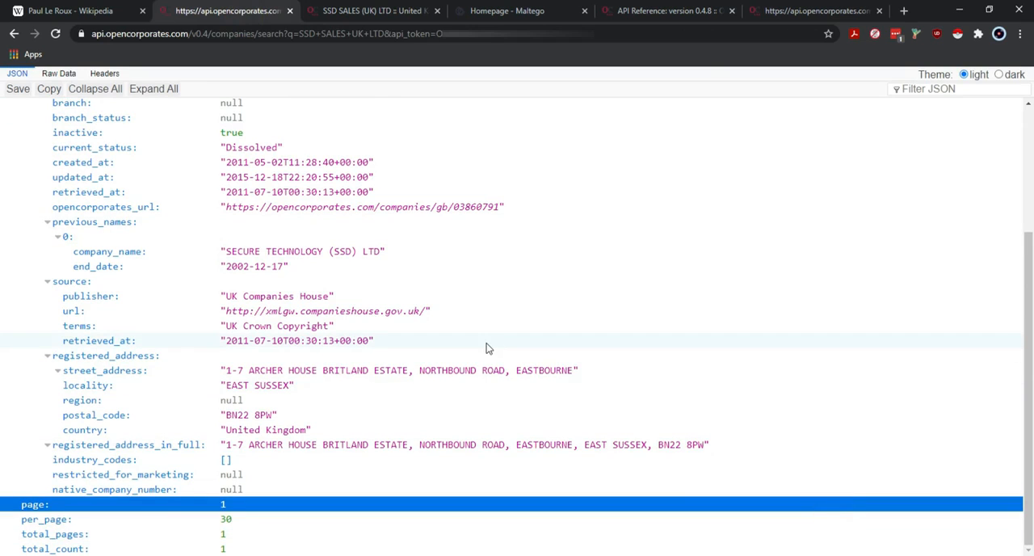
pyautogui.scroll(4, 487, 348)
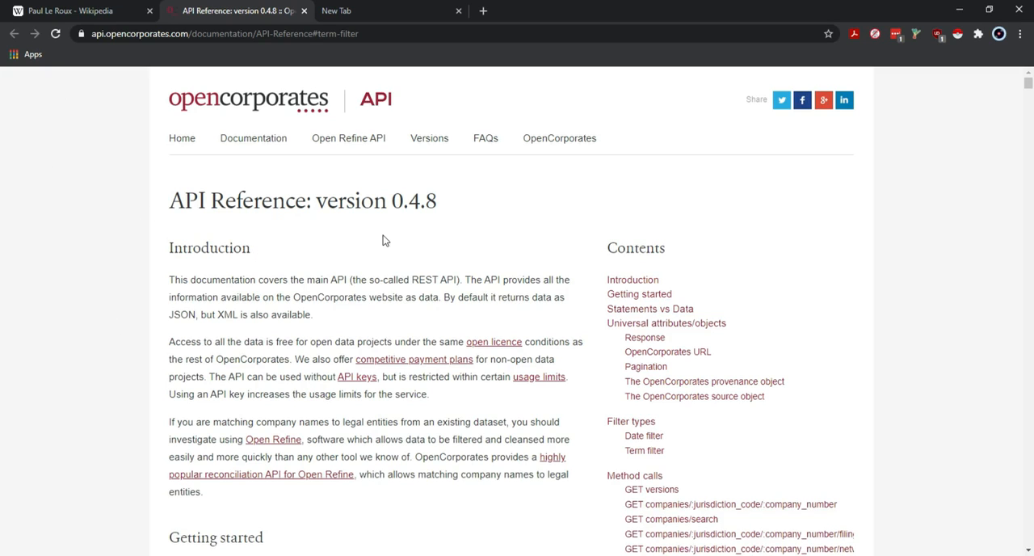
# - Read the Introduction and Getting started sections of the OpenCorporates API Reference, including the open data licence conditions and default JSON format
pyautogui.scroll(-2, 383, 240)
pyautogui.scroll(2, 260, 221)
pyautogui.scroll(-2, 257, 323)
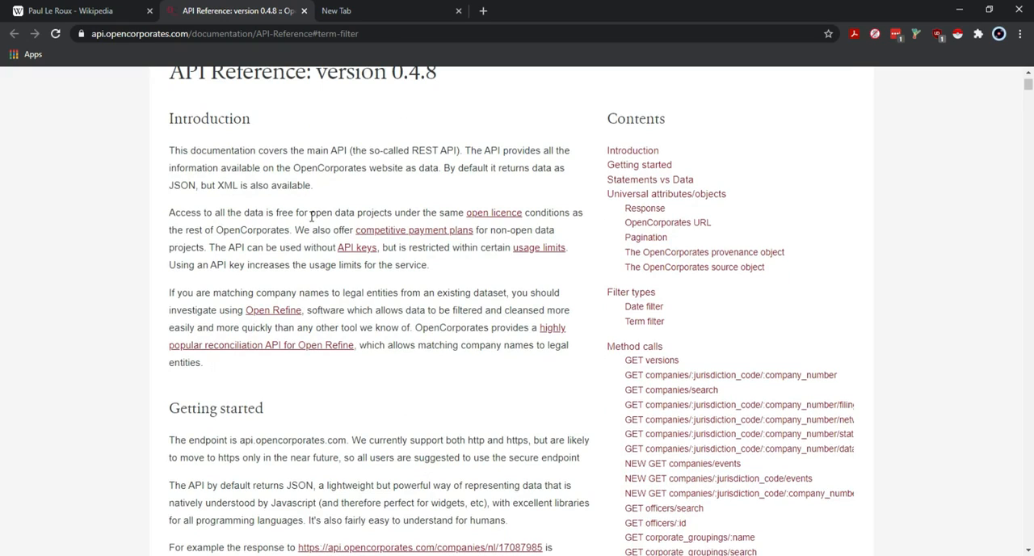
pyautogui.moveTo(297, 212); pyautogui.dragTo(587, 220)
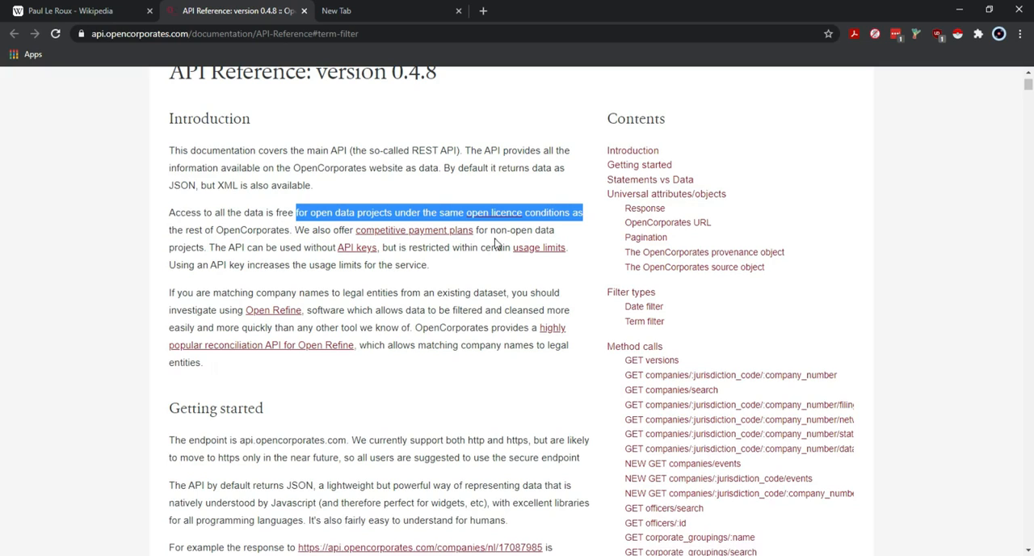
pyautogui.click(193, 240)
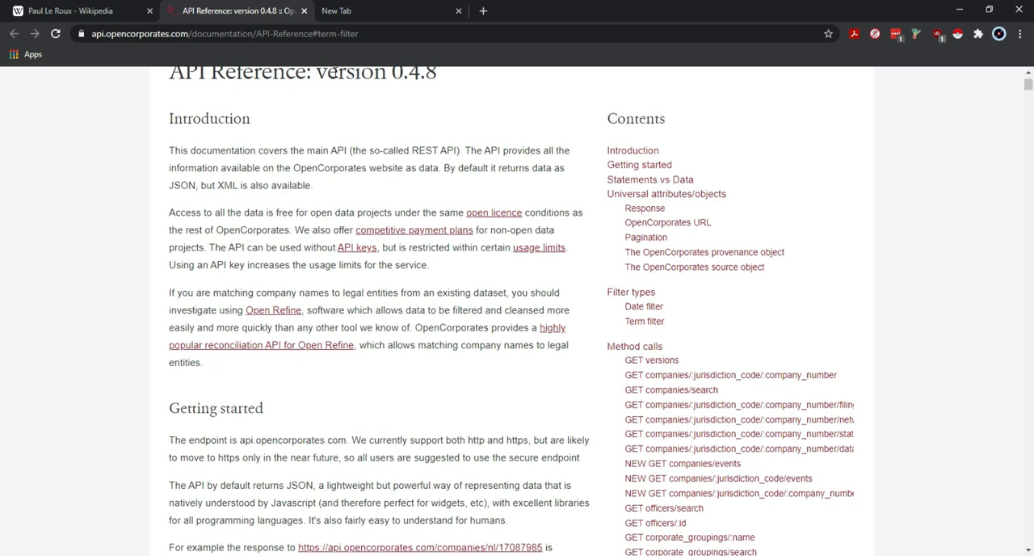
pyautogui.scroll(-3, 406, 291)
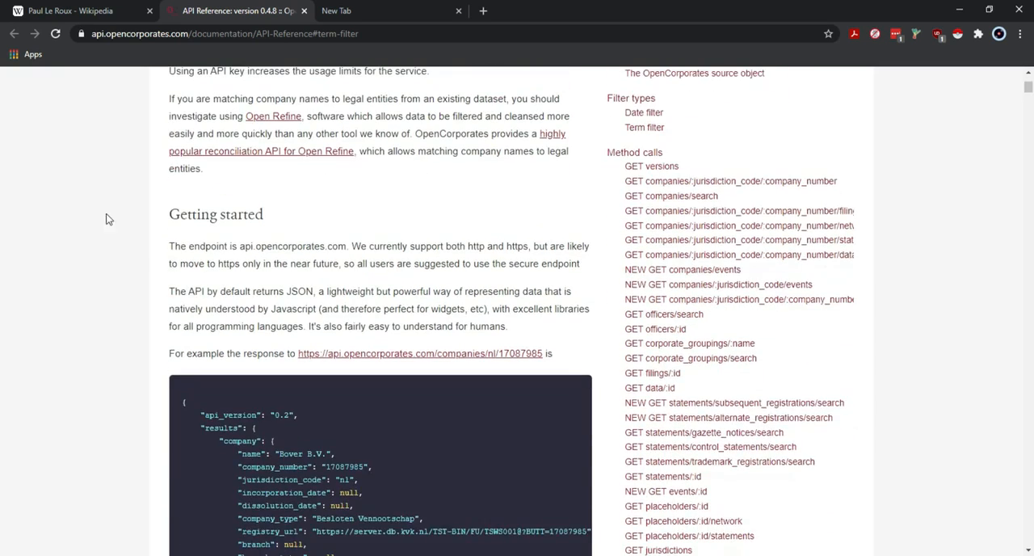
pyautogui.scroll(-1, 173, 196)
pyautogui.scroll(1, 174, 197)
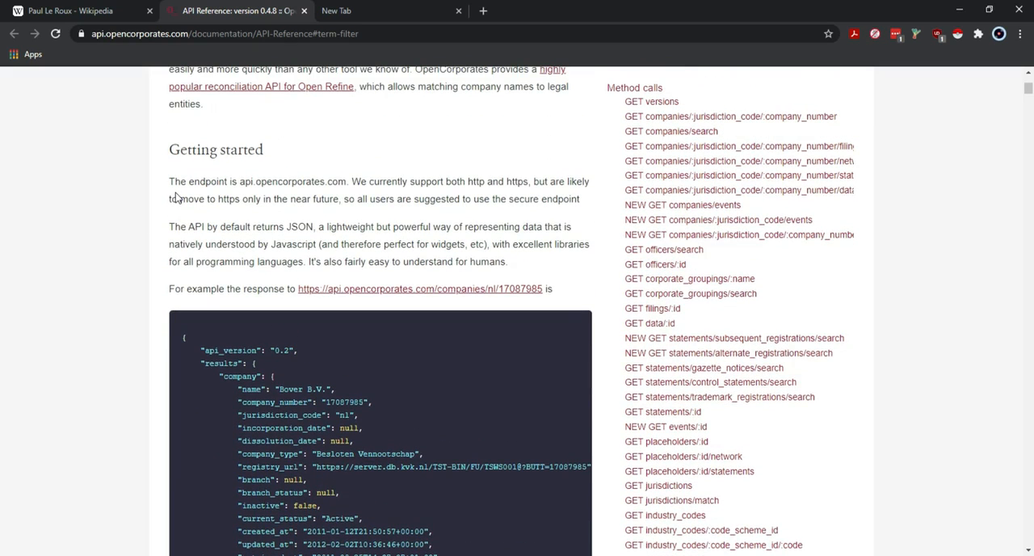
# - Look over the Getting started example response and the list of method calls in the API Reference
pyautogui.scroll(-2, 176, 197)
pyautogui.scroll(2, 176, 195)
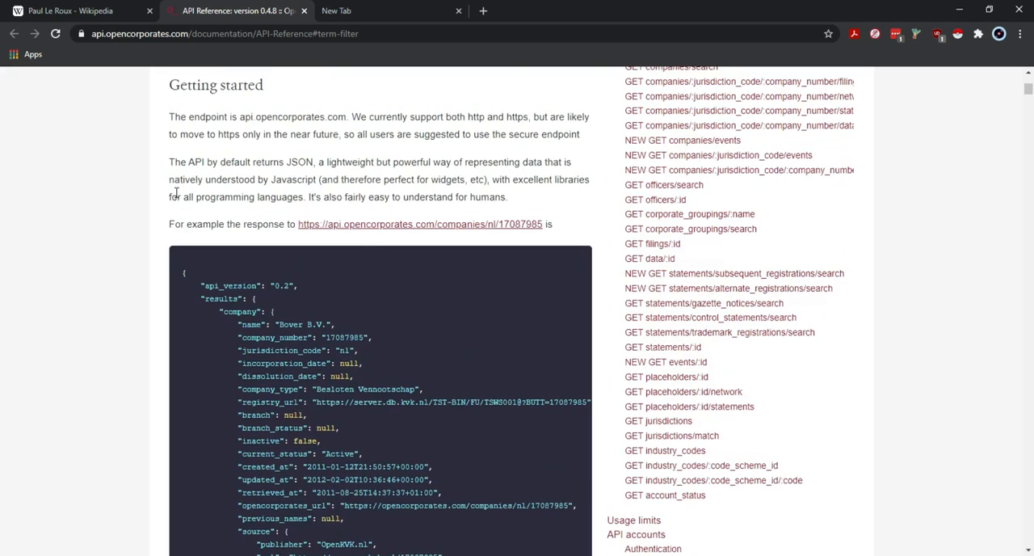
pyautogui.scroll(1, 176, 194)
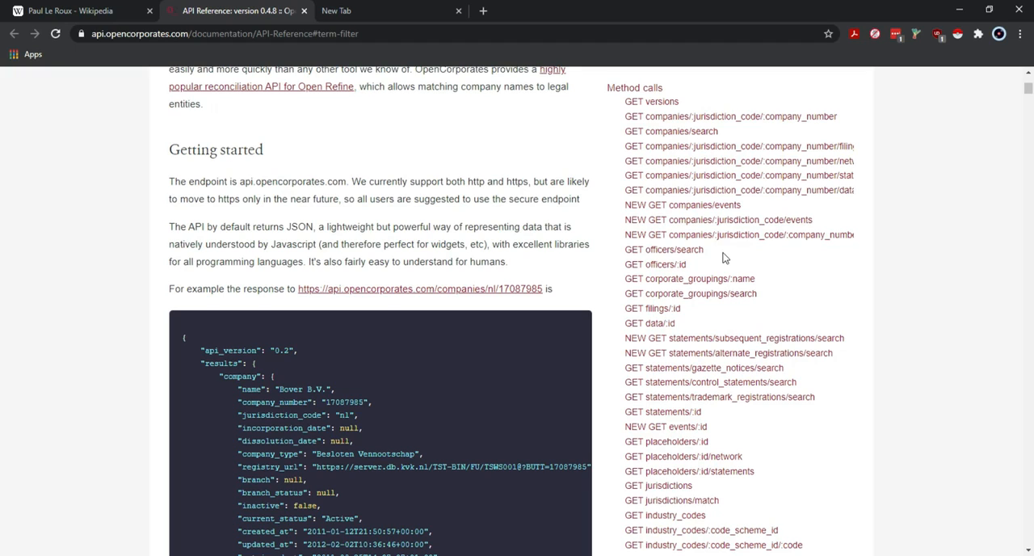
# - Submit a v0.4 officers/search request to api.opencorporates.com for paul calder le roux in the blank browser tab, including the API token
pyautogui.click(377, 13)
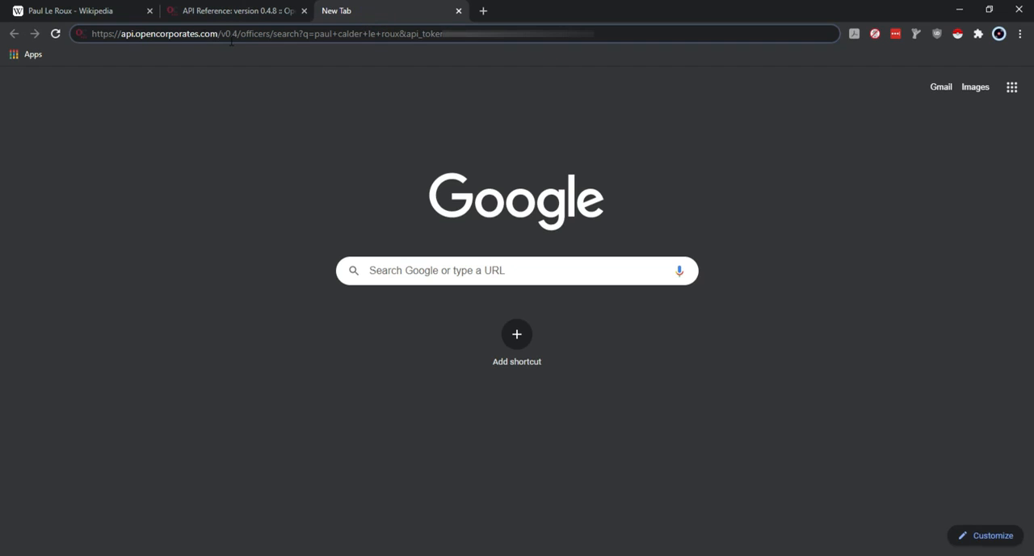
pyautogui.doubleClick(255, 33)
pyautogui.doubleClick(286, 34)
pyautogui.click(575, 31)
pyautogui.press('Return')
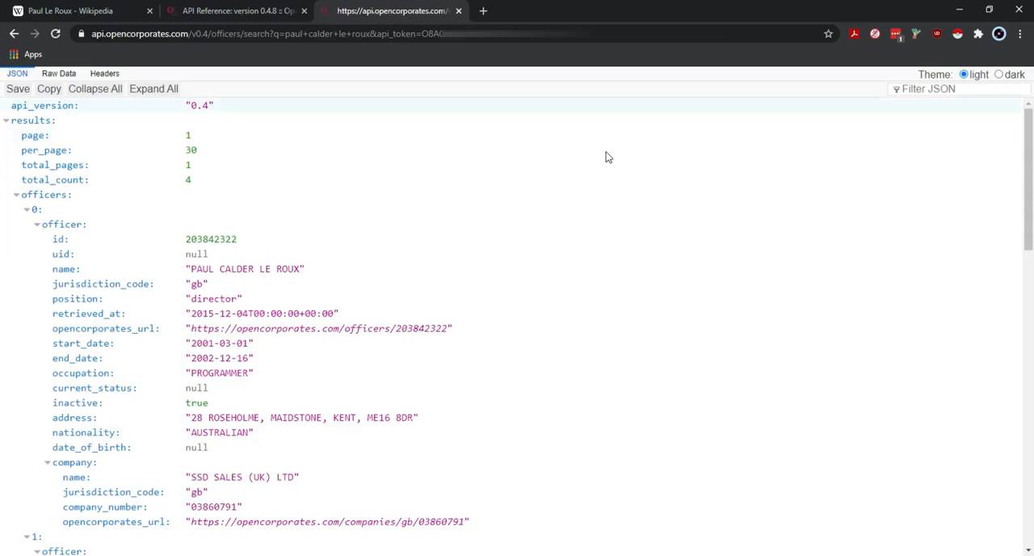
# - Examine the paging fields and the first officer record in the JSON response, including its id, address and linked company
pyautogui.scroll(-3, 513, 179)
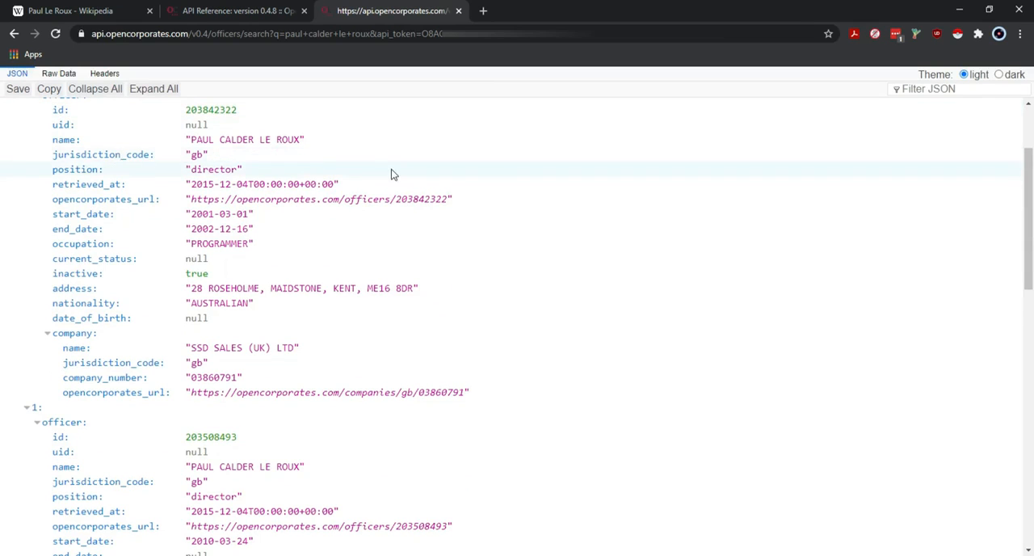
pyautogui.scroll(3, 578, 169)
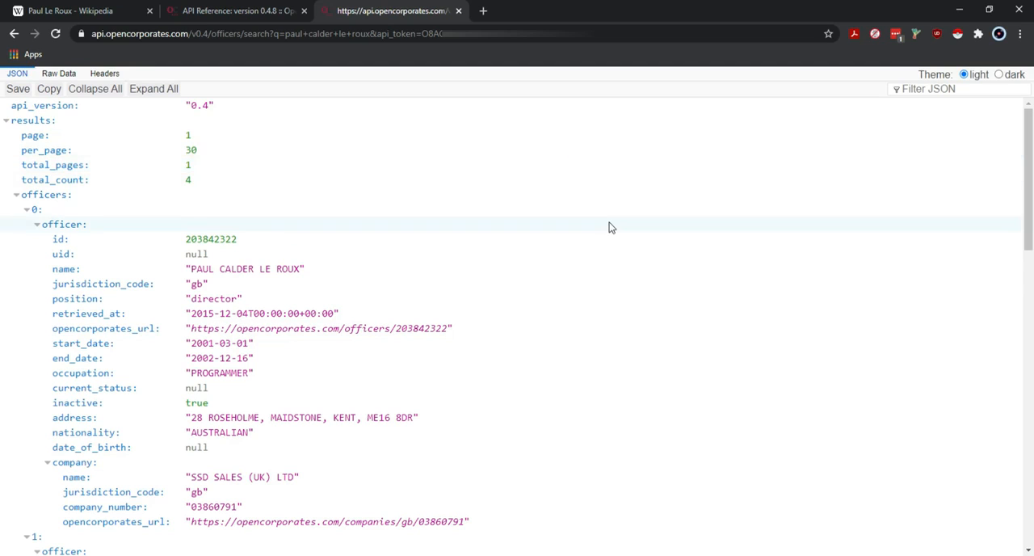
pyautogui.scroll(-3, 608, 222)
pyautogui.scroll(1, 372, 143)
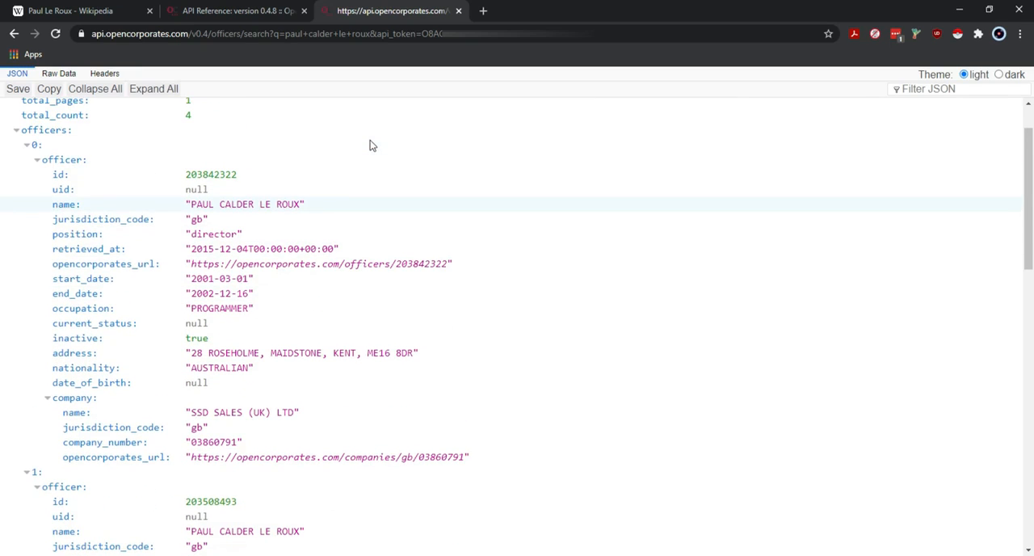
pyautogui.click(222, 173)
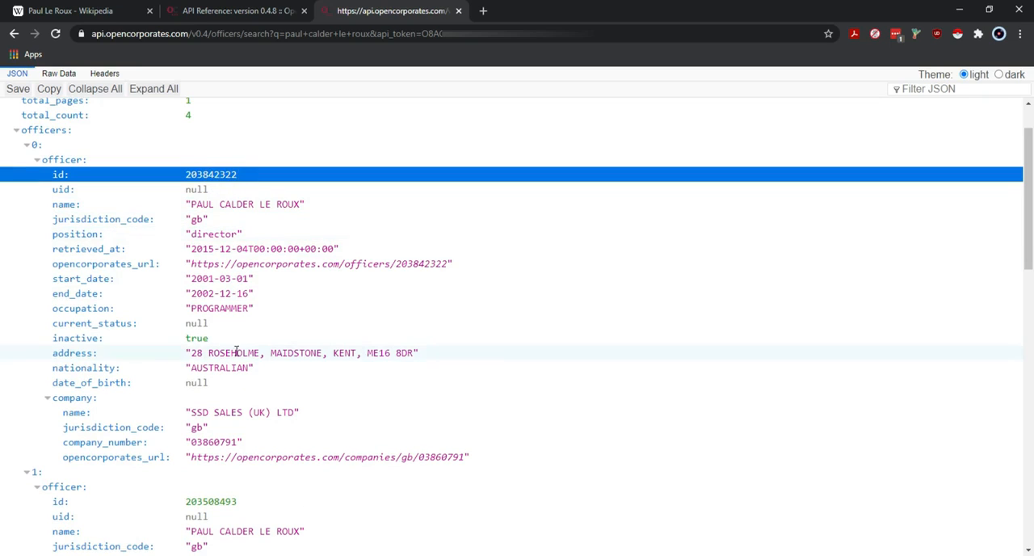
pyautogui.click(104, 358)
pyautogui.scroll(-1, 103, 363)
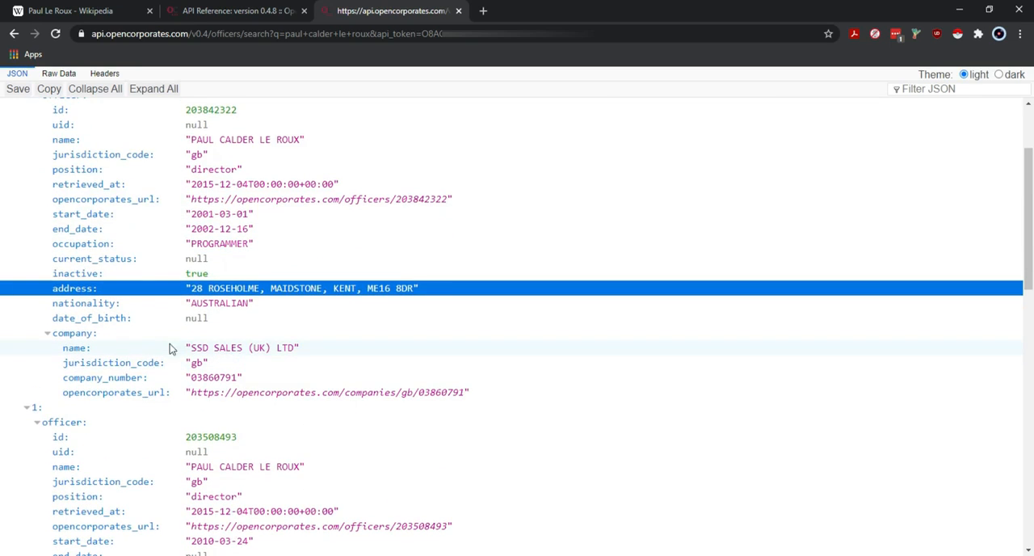
# - Review the remaining officer records and their companies, return to the first record and follow its opencorporates_url link
pyautogui.scroll(-1, 255, 348)
pyautogui.scroll(-3, 540, 388)
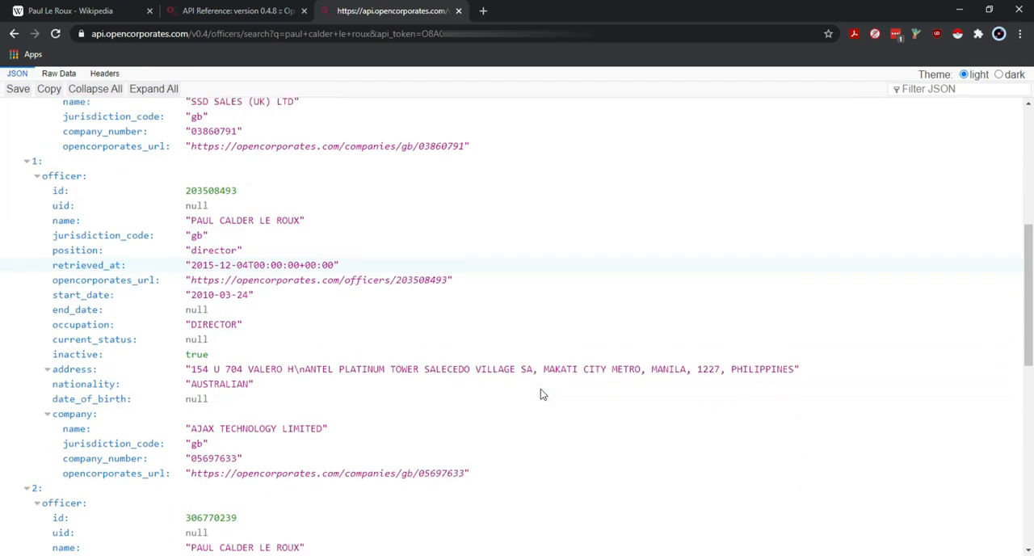
pyautogui.scroll(-5, 183, 404)
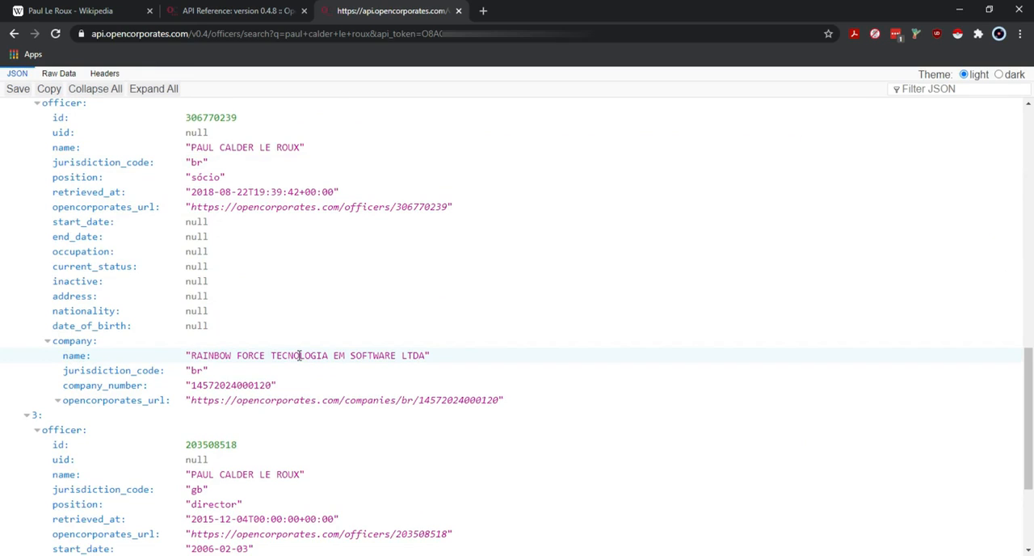
pyautogui.scroll(-2, 532, 370)
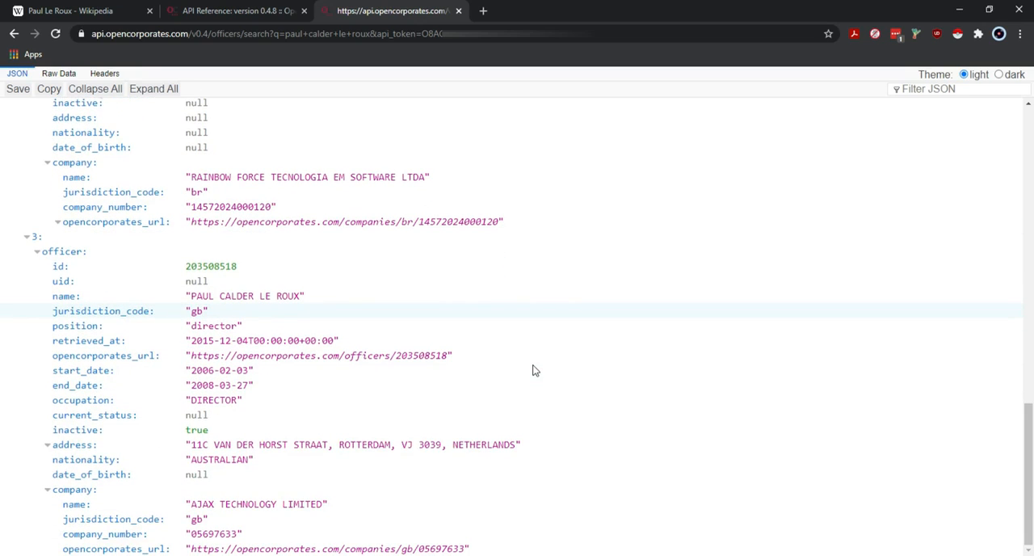
pyautogui.scroll(10, 533, 370)
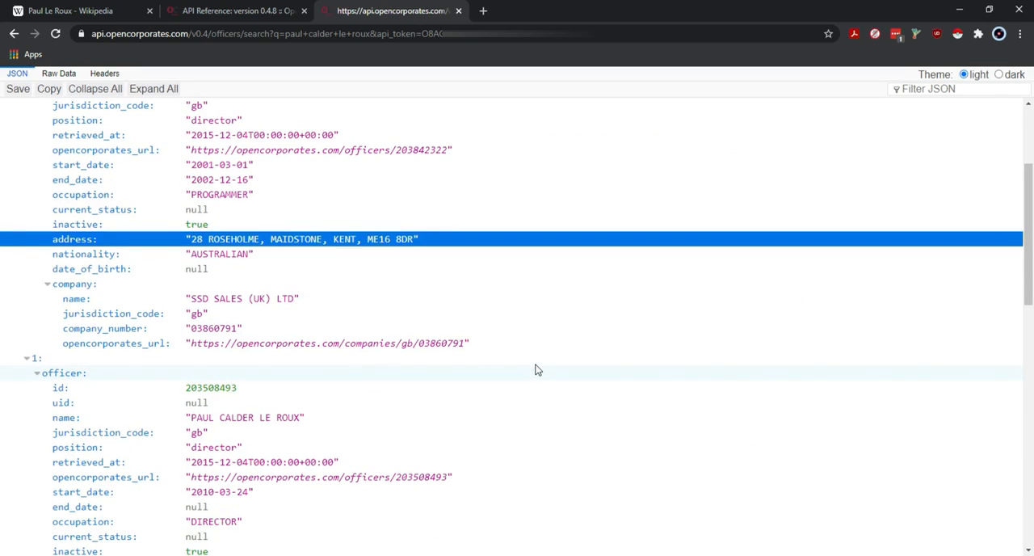
pyautogui.click(691, 224)
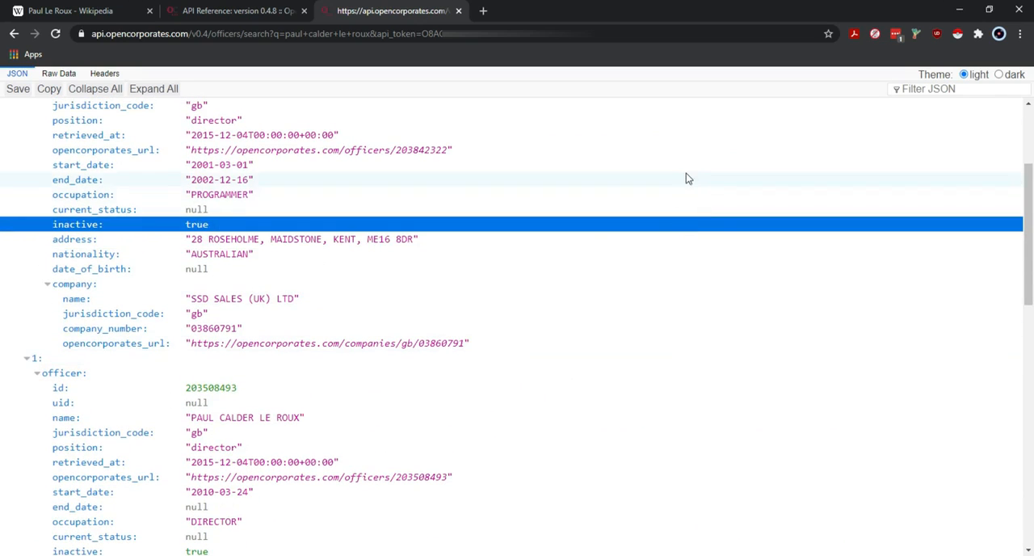
pyautogui.scroll(3, 686, 178)
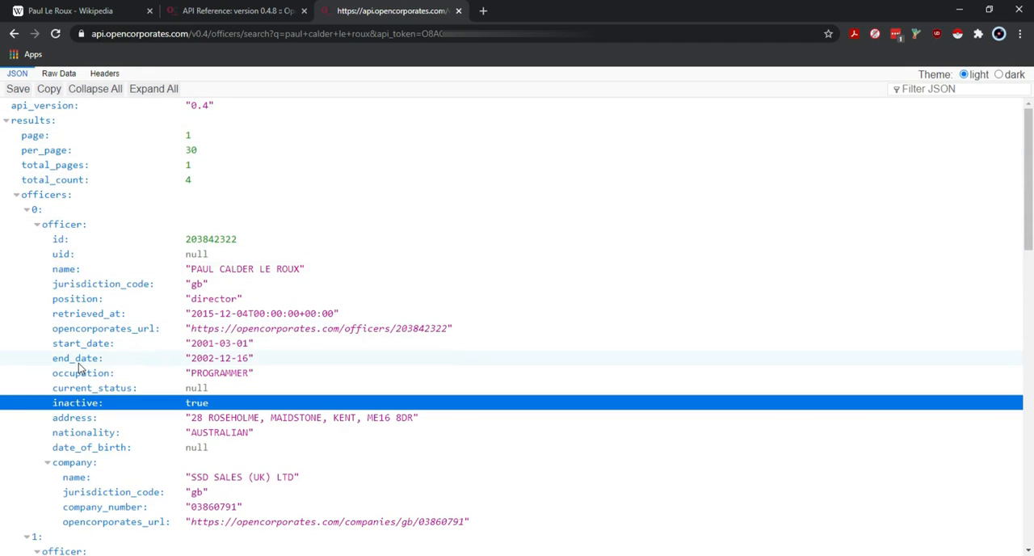
pyautogui.click(400, 328)
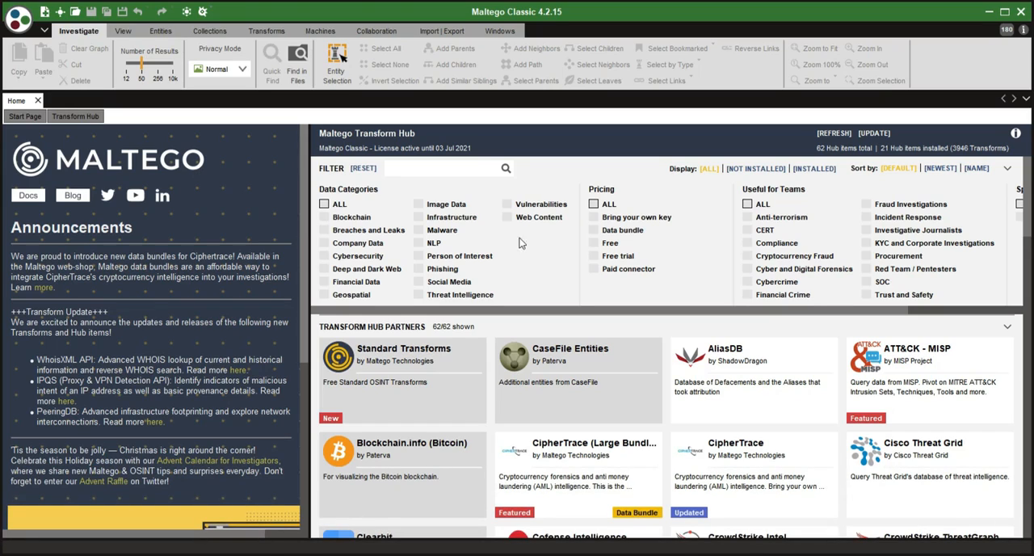
# - Switch to Maltego and examine the Transform Hub's filter categories and the first partner items, from Standard Transforms to ATT&CK - MISP
pyautogui.hscroll(1, 512, 238)
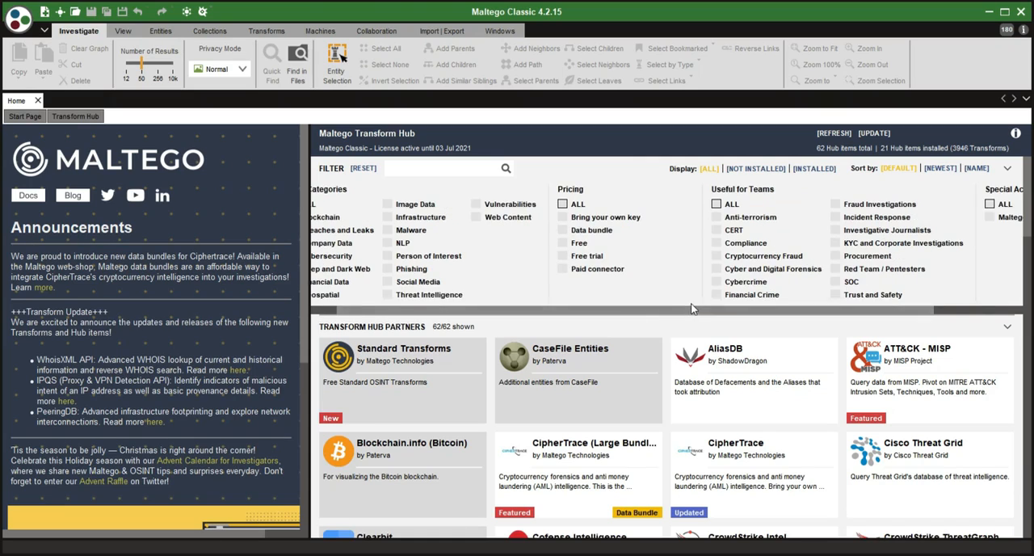
pyautogui.hscroll(2, 512, 237)
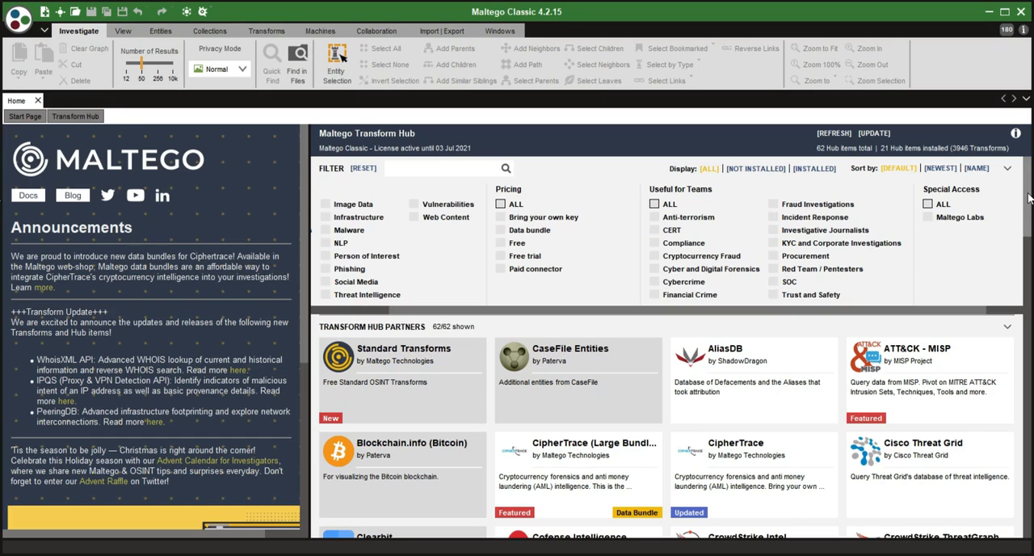
pyautogui.moveTo(1028, 199); pyautogui.dragTo(1023, 233)
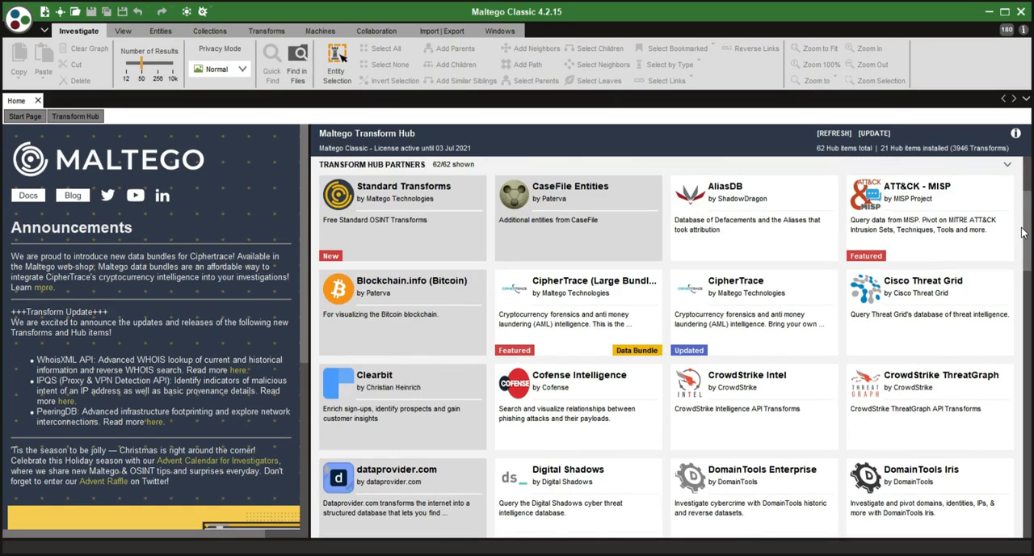
pyautogui.moveTo(368, 190)
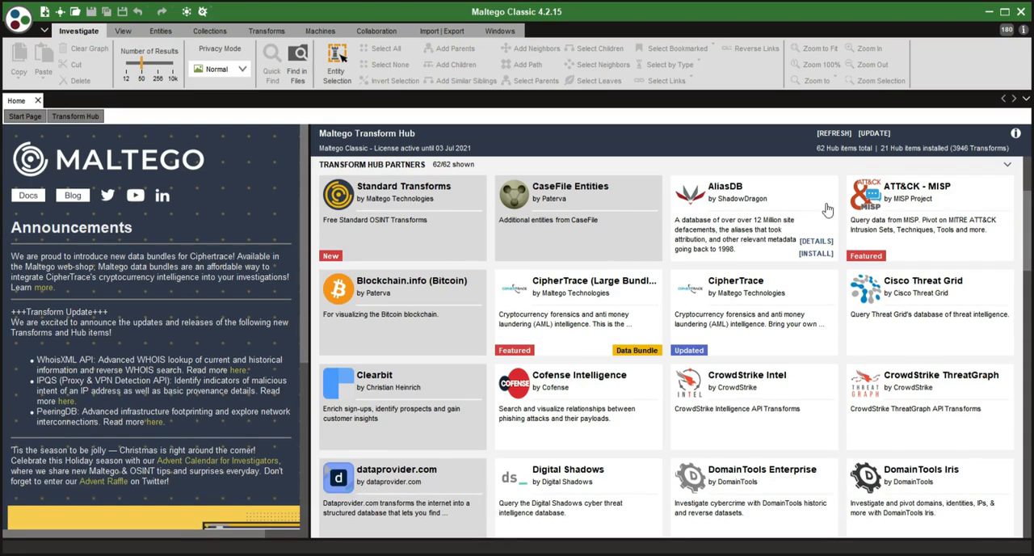
pyautogui.moveTo(916, 188)
pyautogui.moveTo(734, 213)
pyautogui.moveTo(932, 225)
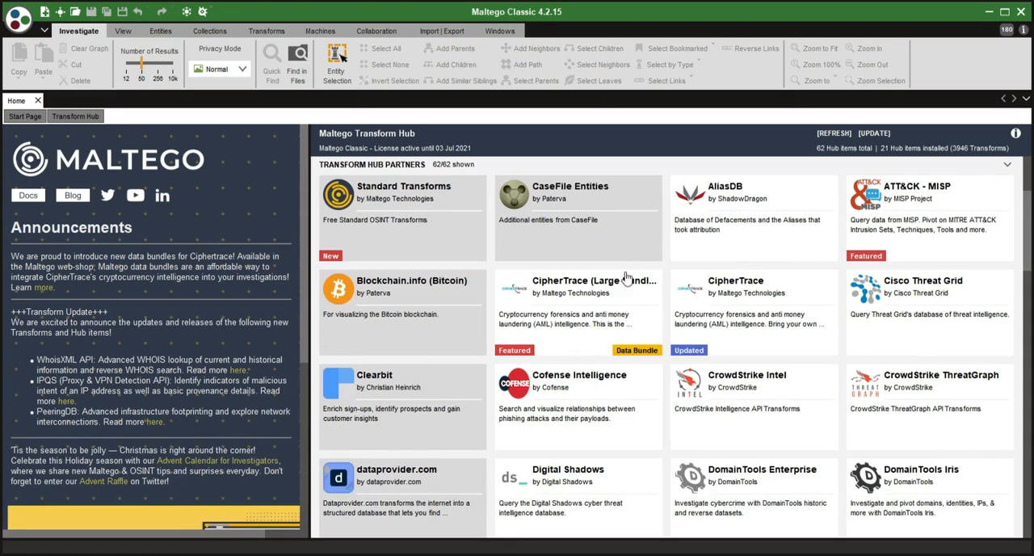
# - Browse the Transform Hub partner items from Blockchain.info down to the OCCRP Aleph, OpenCorporates and PeeringDB entries
pyautogui.scroll(-3, 793, 314)
pyautogui.scroll(-7, 793, 313)
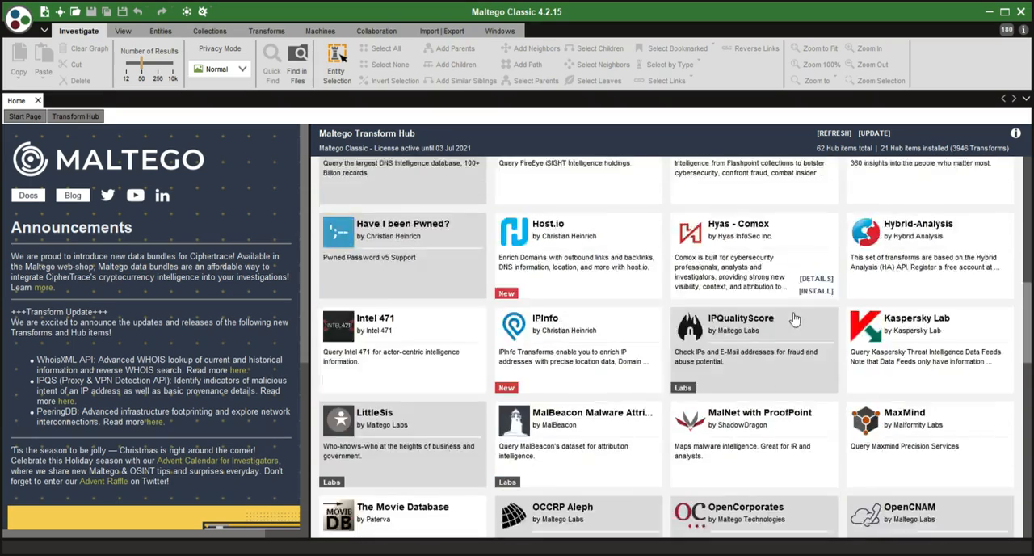
pyautogui.scroll(3, 796, 318)
pyautogui.scroll(8, 796, 318)
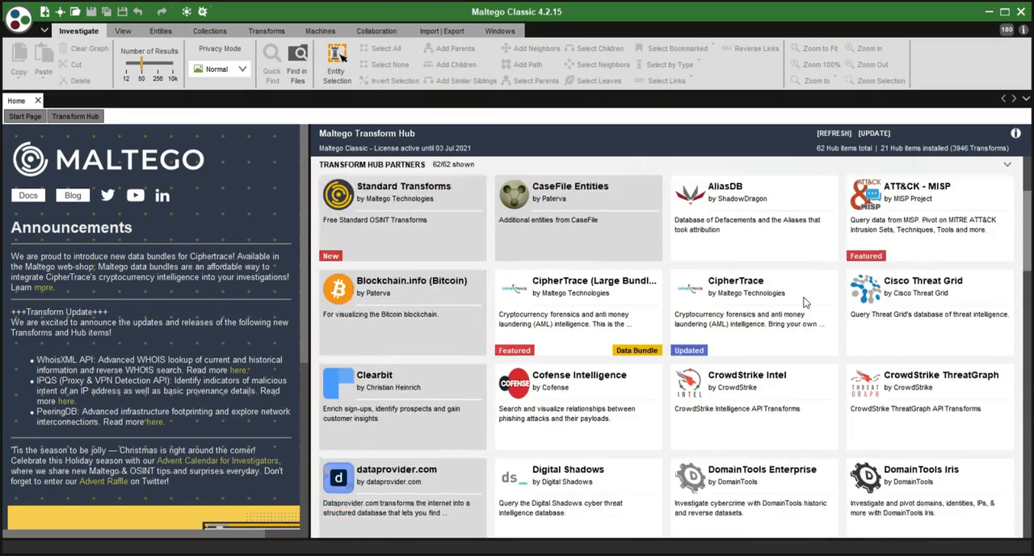
pyautogui.scroll(-1, 804, 305)
pyautogui.scroll(-1, 804, 303)
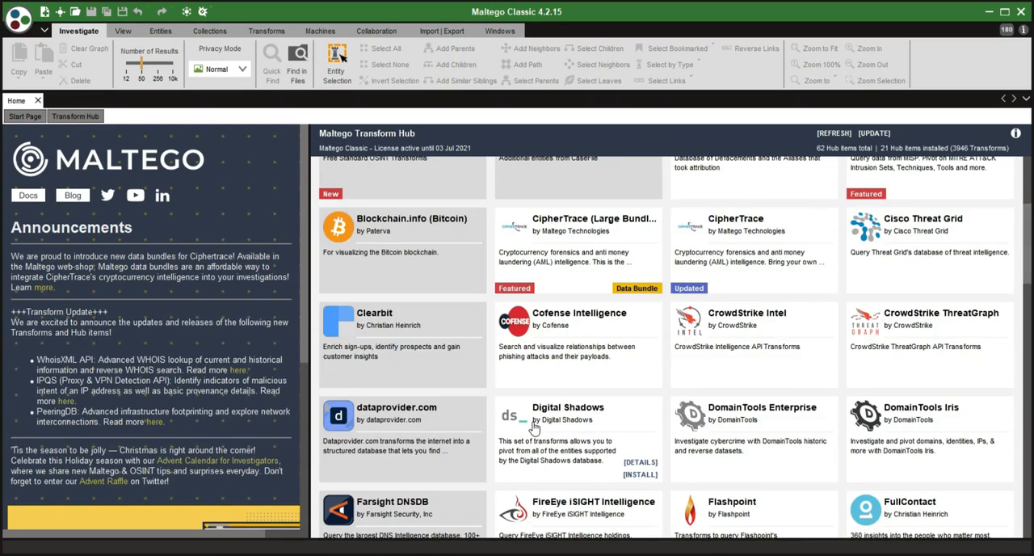
pyautogui.scroll(-2, 533, 428)
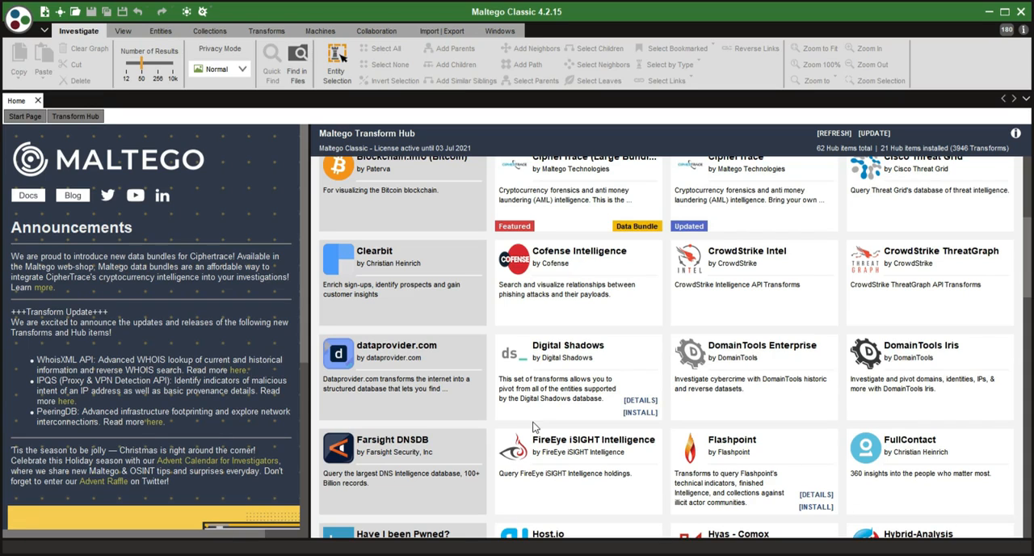
pyautogui.scroll(-8, 533, 426)
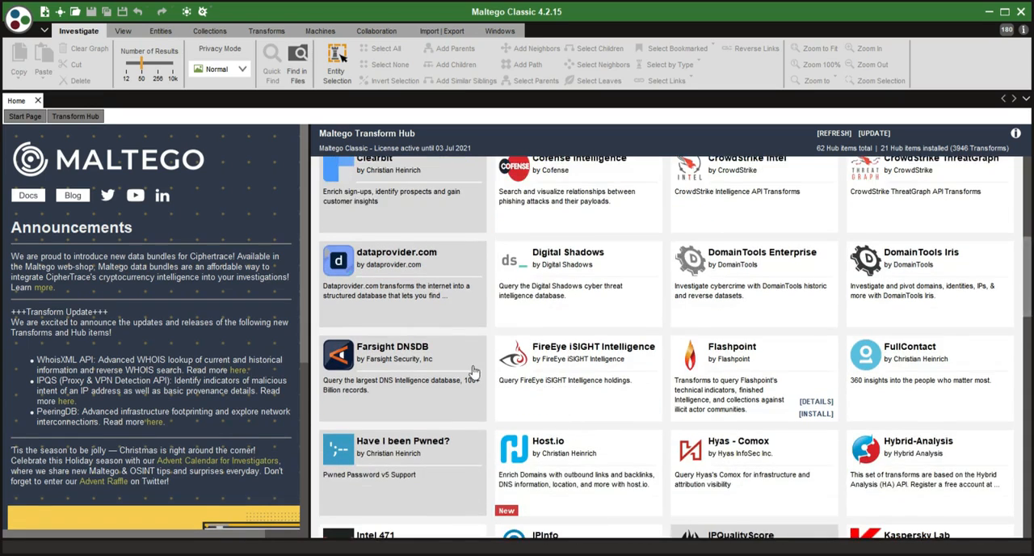
pyautogui.scroll(-9, 634, 307)
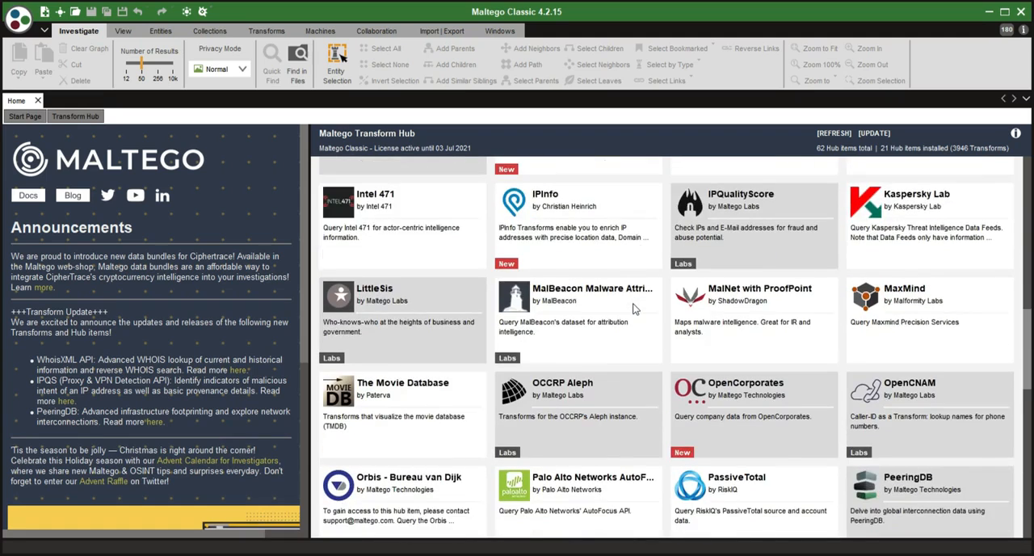
pyautogui.click(796, 356)
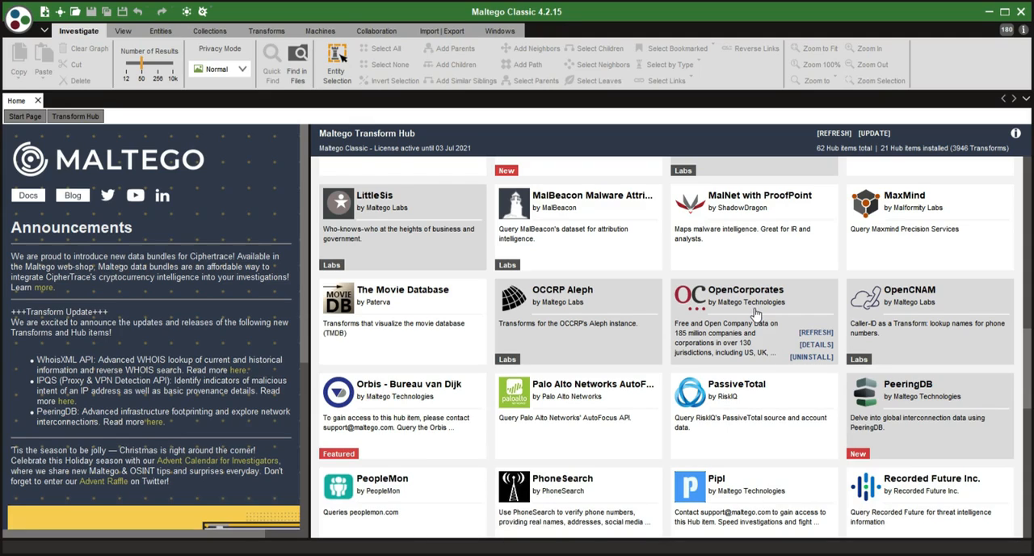
# - Create a new graph and place a Phrase entity from the Entity Palette in the upper middle of the canvas
pyautogui.click(45, 12)
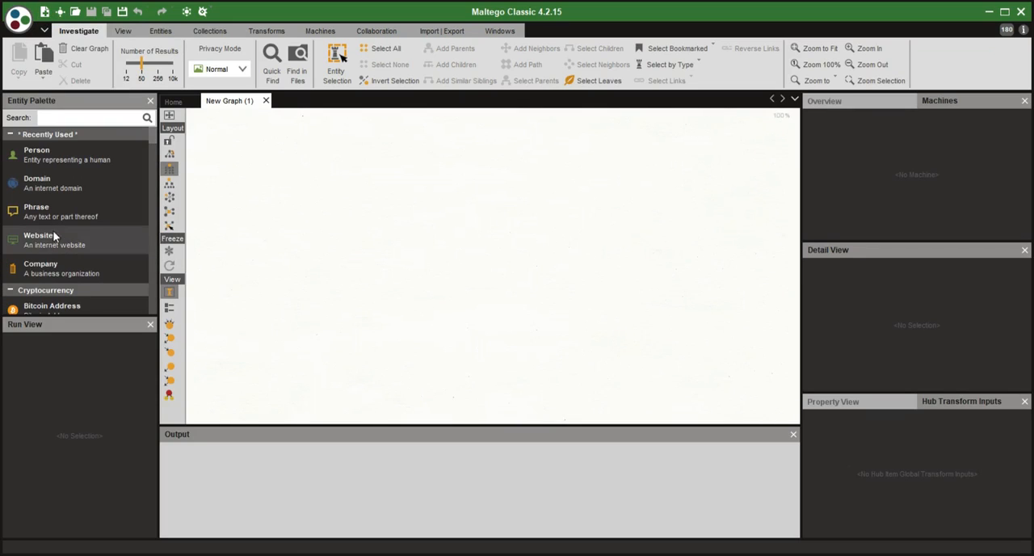
pyautogui.moveTo(50, 219); pyautogui.dragTo(447, 230)
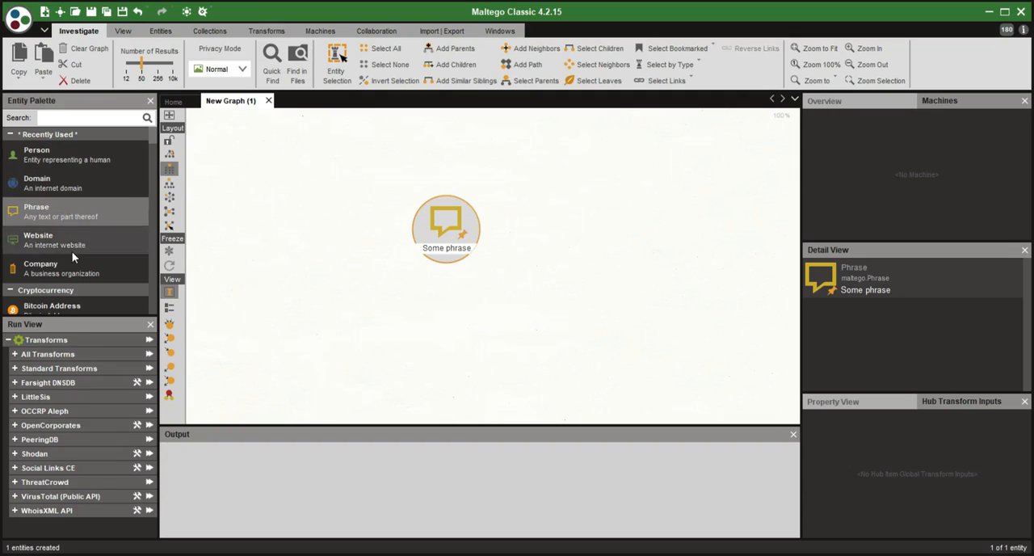
pyautogui.scroll(-3, 87, 228)
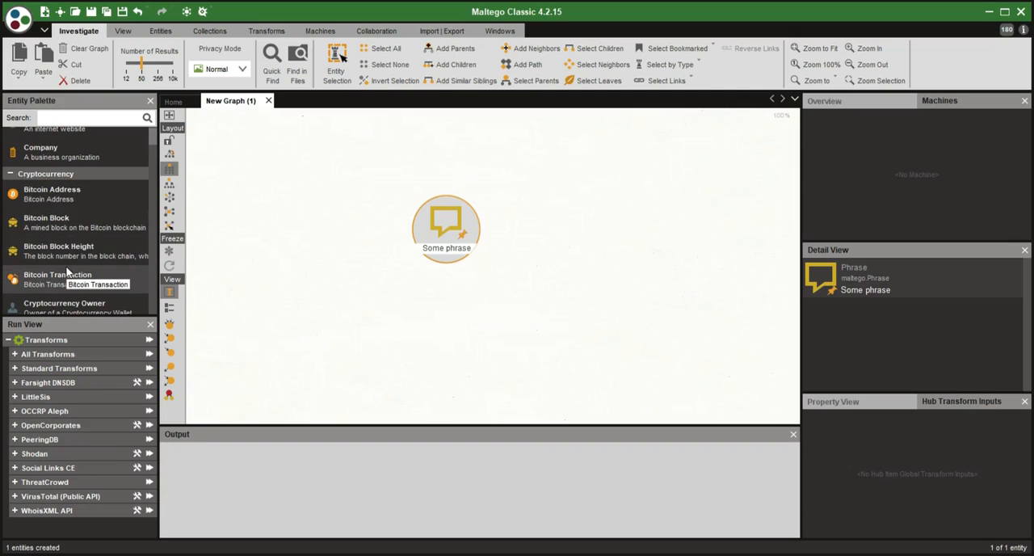
pyautogui.scroll(3, 67, 214)
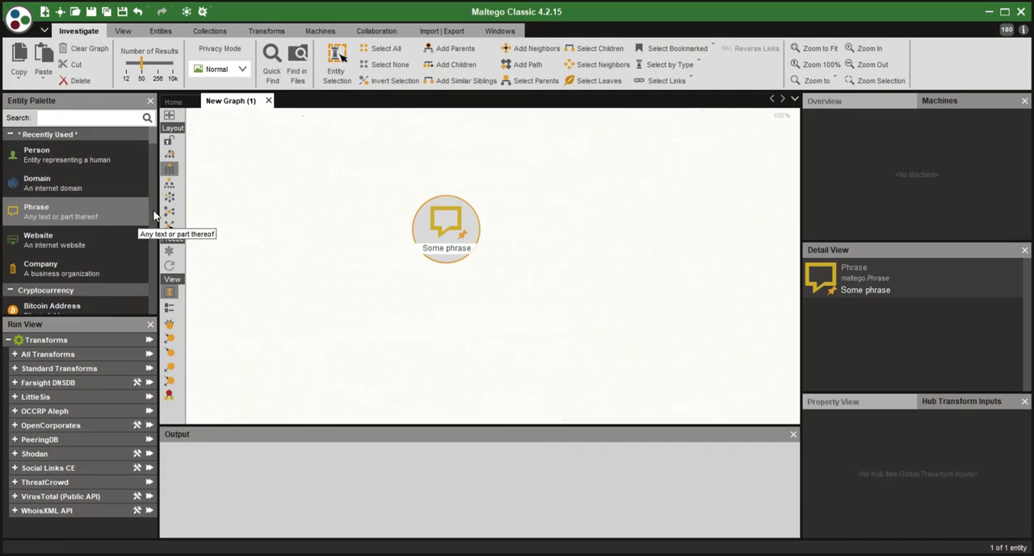
pyautogui.moveTo(446, 223); pyautogui.dragTo(495, 223)
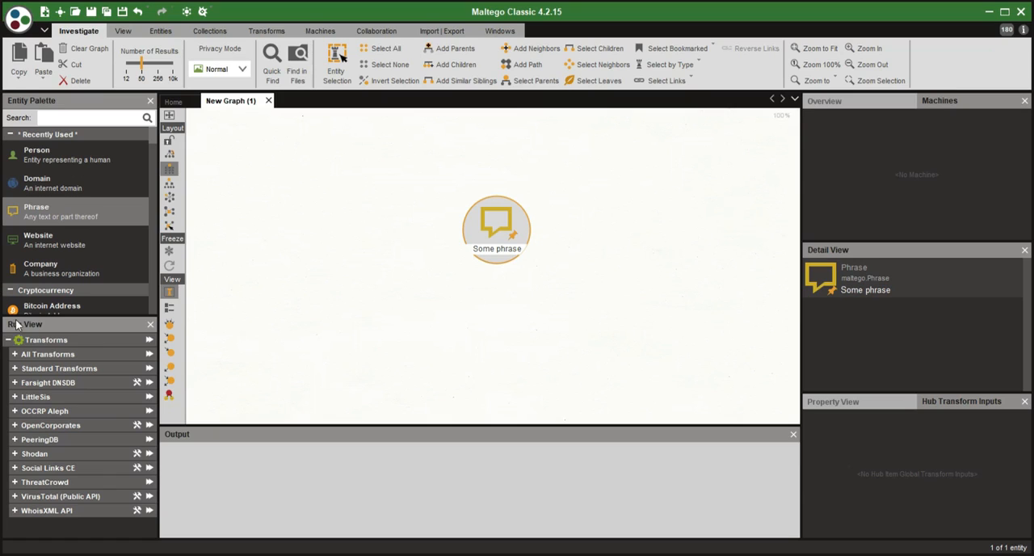
# - Replace the Phrase entity's placeholder text with "paul le roux" "drugs", keeping both terms in quotation marks
pyautogui.click(494, 250)
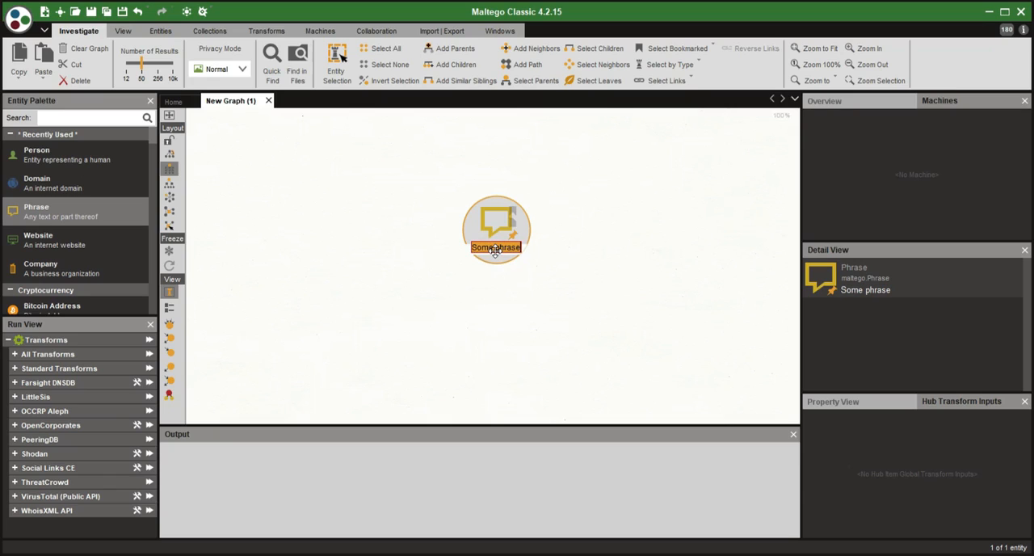
pyautogui.press('BackSpace')
pyautogui.write('paul')
pyautogui.write(' ric')
pyautogui.write(' roux')
pyautogui.write('"')
pyautogui.write(' "drug')
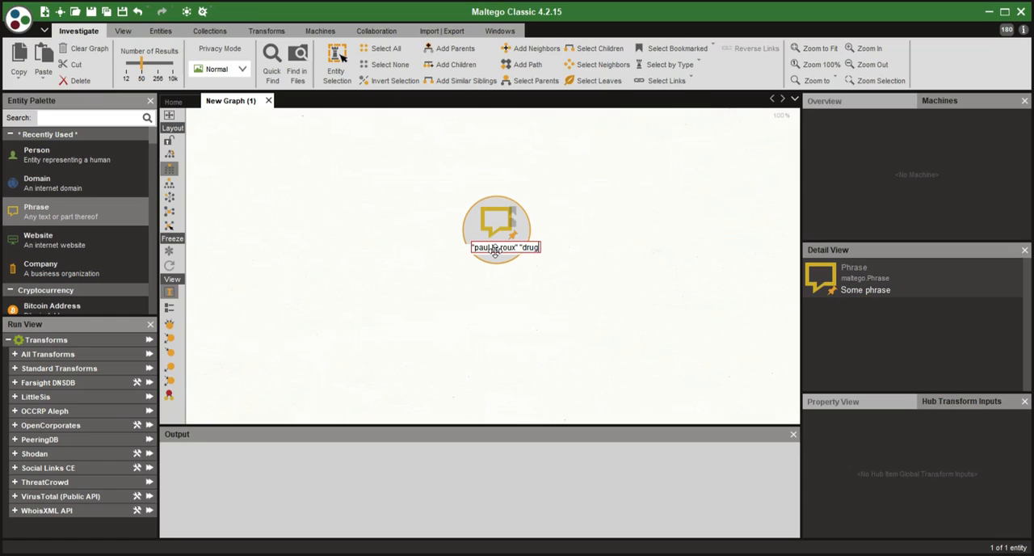
pyautogui.write('s"')
pyautogui.click(158, 64)
pyautogui.moveTo(158, 64); pyautogui.dragTo(142, 64)
pyautogui.click(402, 313)
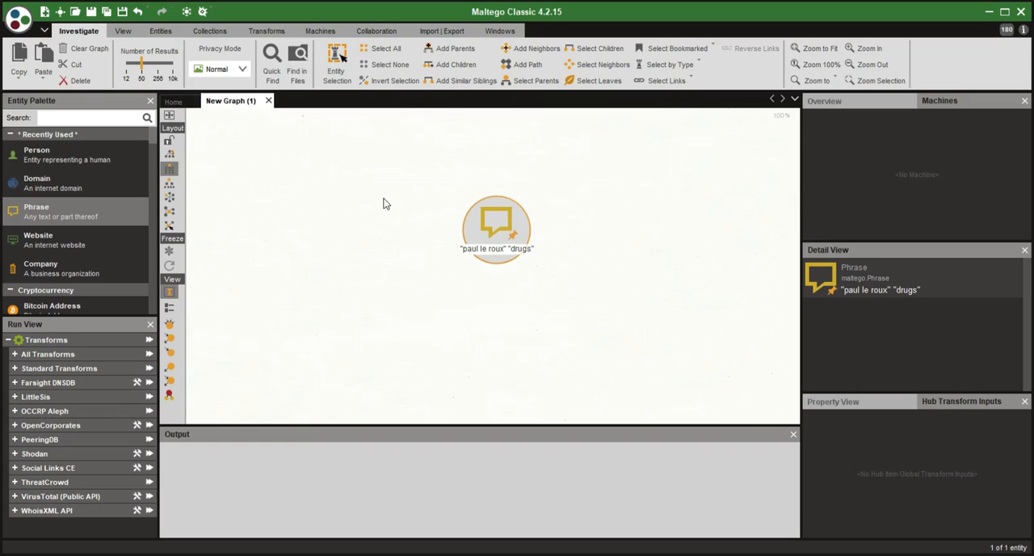
# - Run the Standard Transforms' To Website [using Search Engine] transform on the phrase entity
pyautogui.rightClick(469, 243)
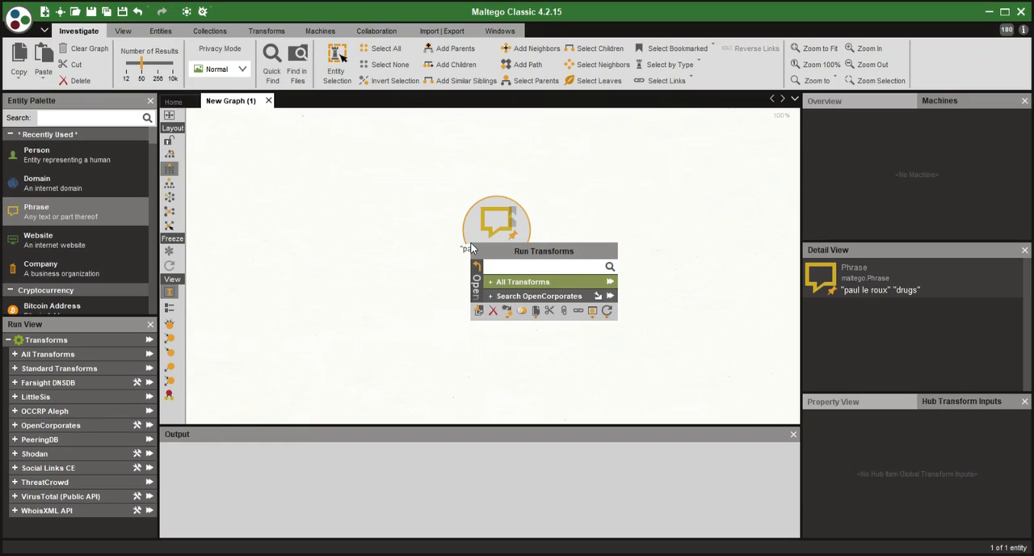
pyautogui.click(475, 275)
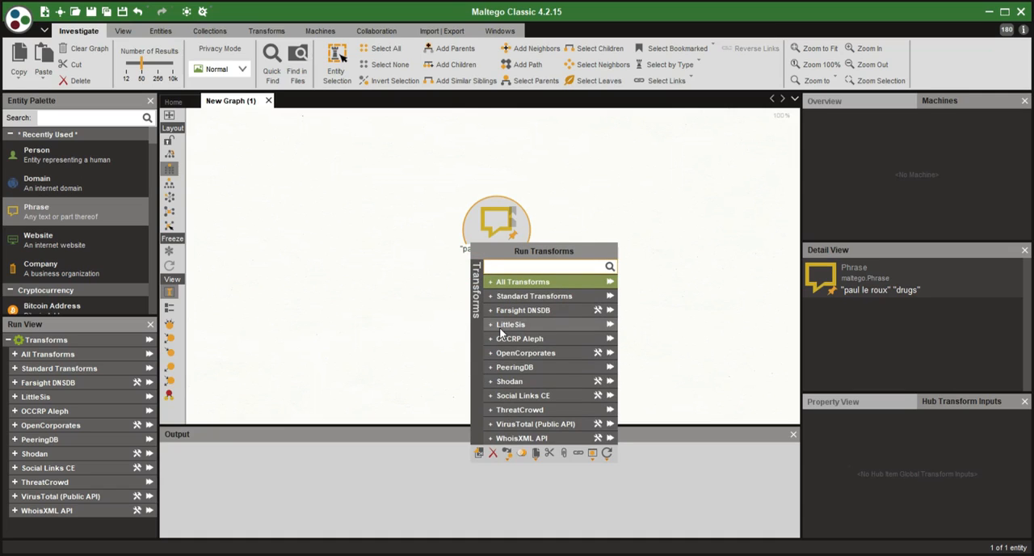
pyautogui.click(488, 295)
pyautogui.click(521, 281)
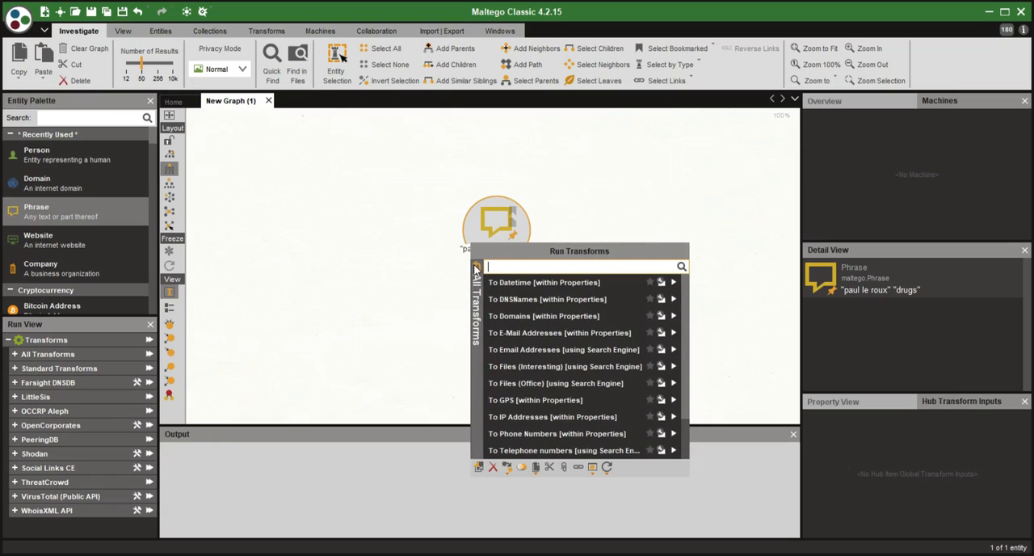
pyautogui.click(477, 270)
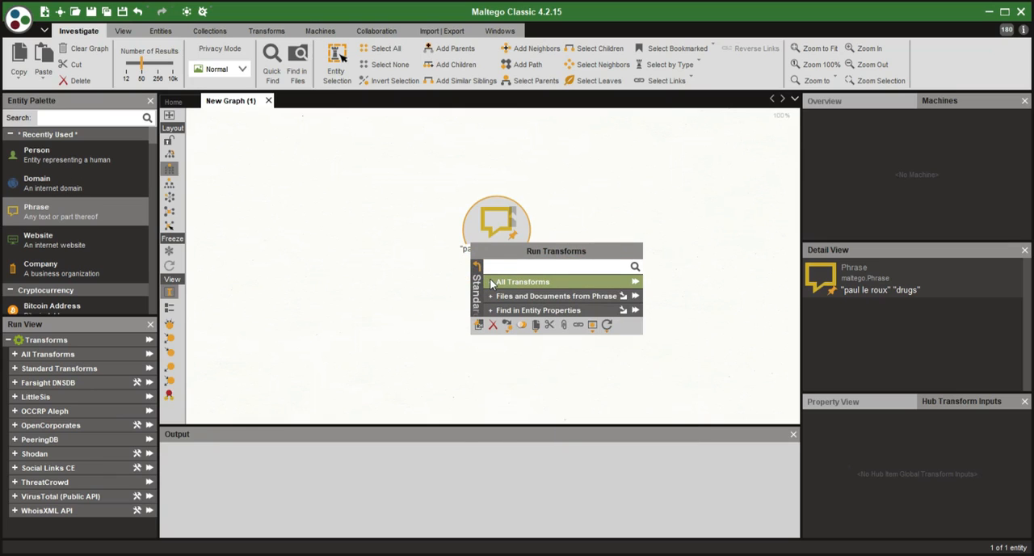
pyautogui.click(491, 282)
pyautogui.scroll(-1, 582, 364)
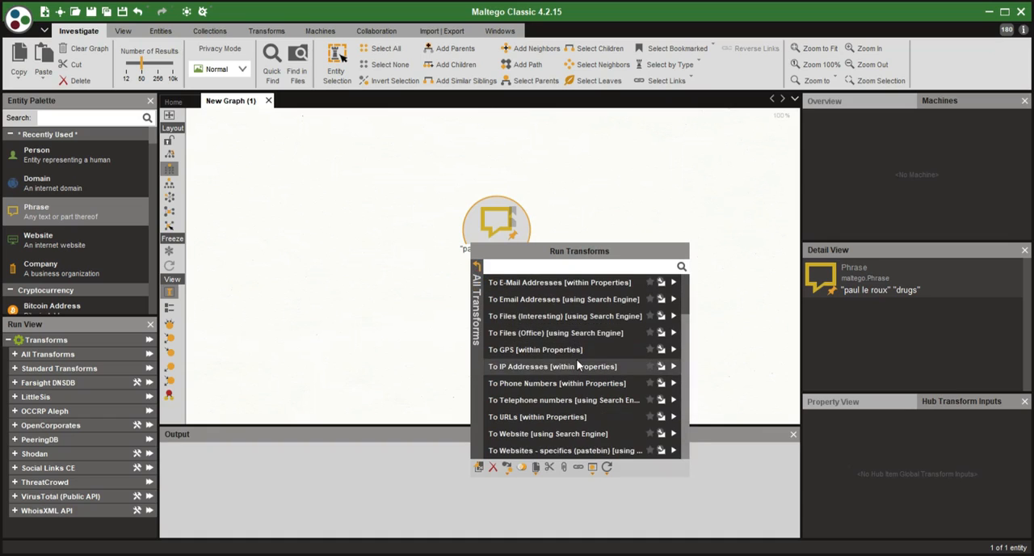
pyautogui.click(672, 434)
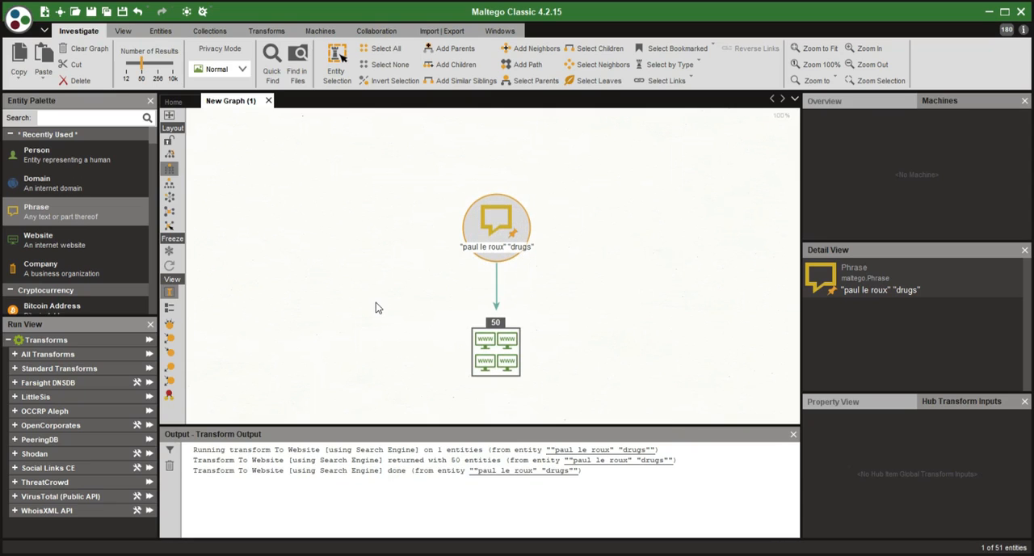
# - Select the collection of website results below the phrase and pin it so the websites become separate entities
pyautogui.moveTo(375, 314); pyautogui.dragTo(356, 204)
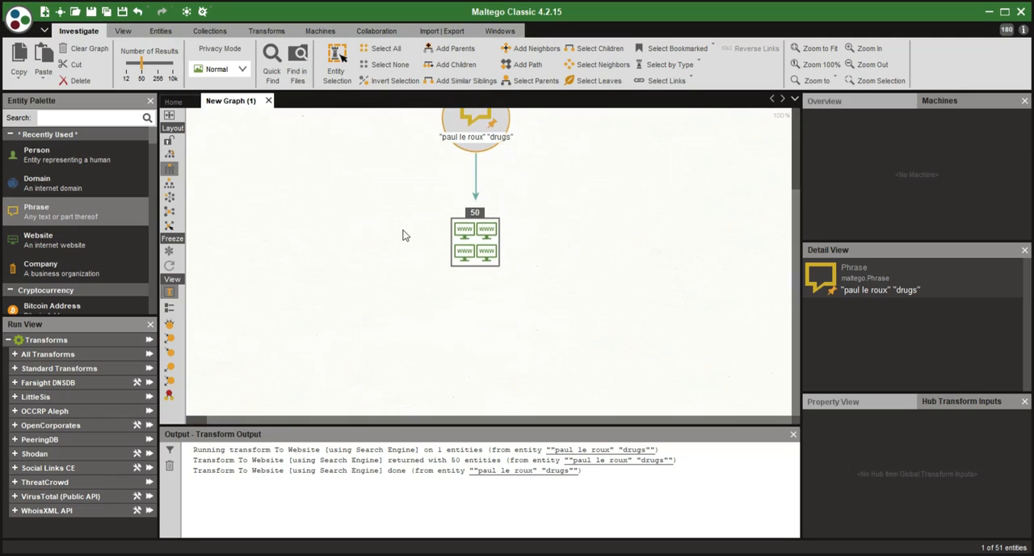
pyautogui.click(453, 251)
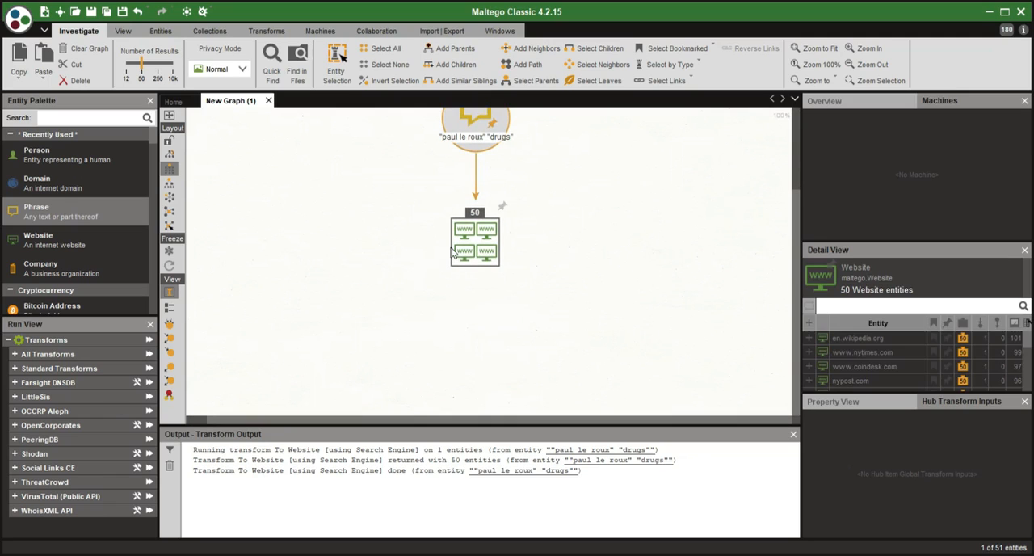
pyautogui.click(490, 236)
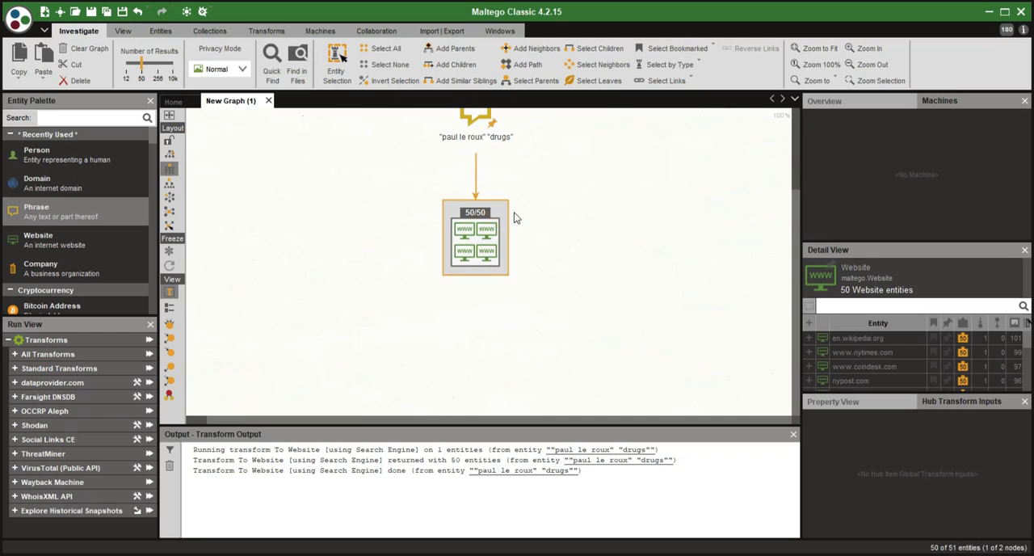
pyautogui.click(500, 207)
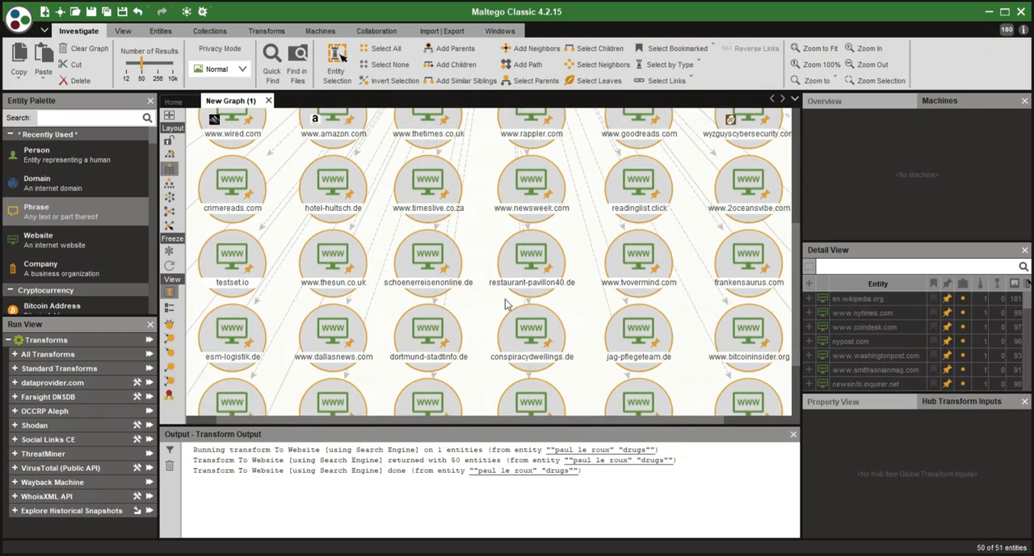
pyautogui.scroll(-5, 505, 300)
pyautogui.scroll(6, 429, 199)
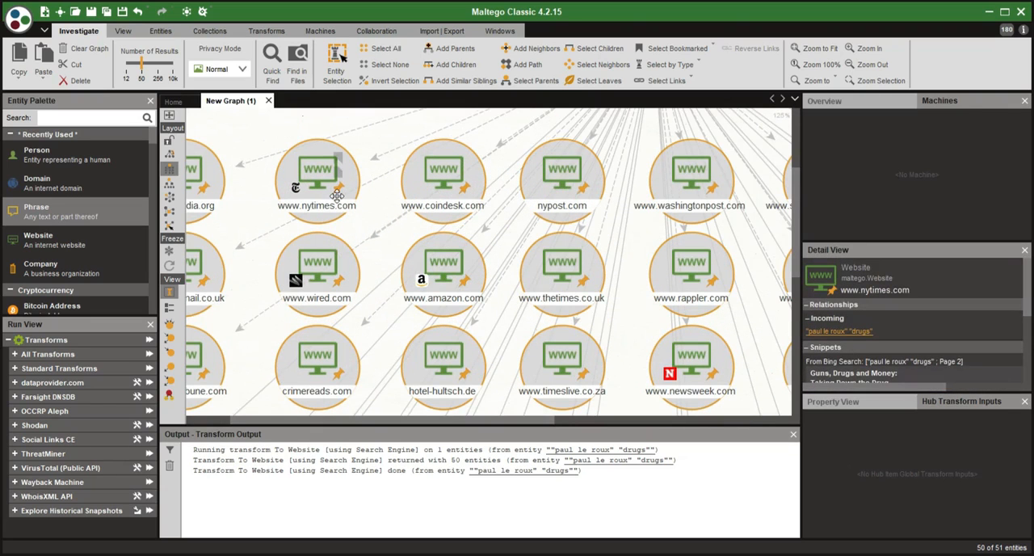
pyautogui.moveTo(360, 249); pyautogui.dragTo(524, 249)
pyautogui.click(281, 244)
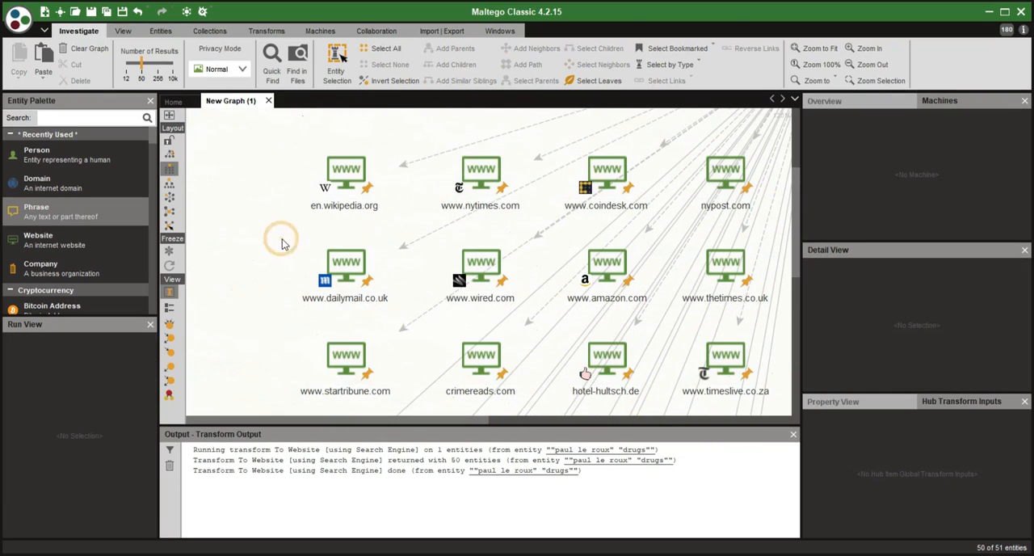
pyautogui.click(477, 193)
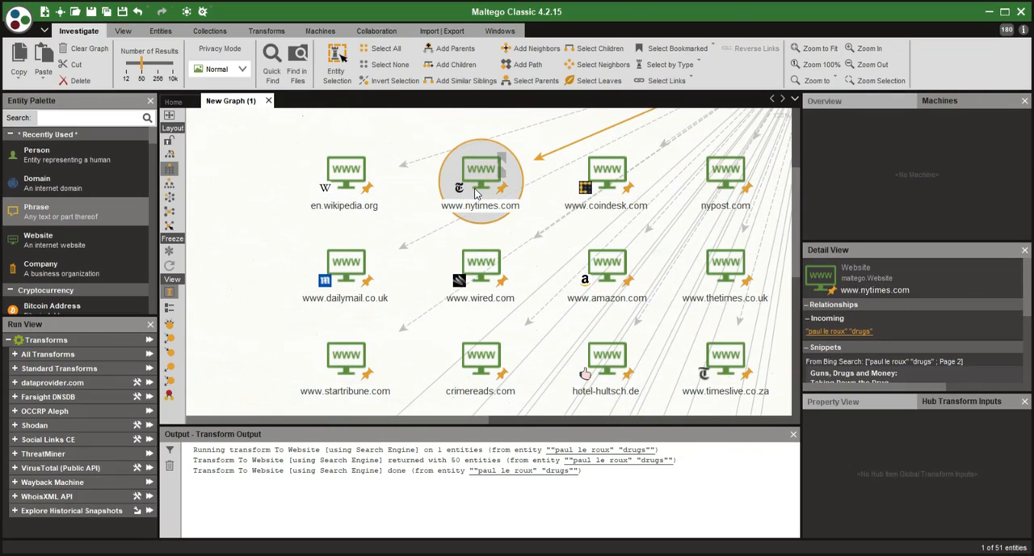
pyautogui.scroll(-1, 895, 315)
pyautogui.scroll(-3, 895, 315)
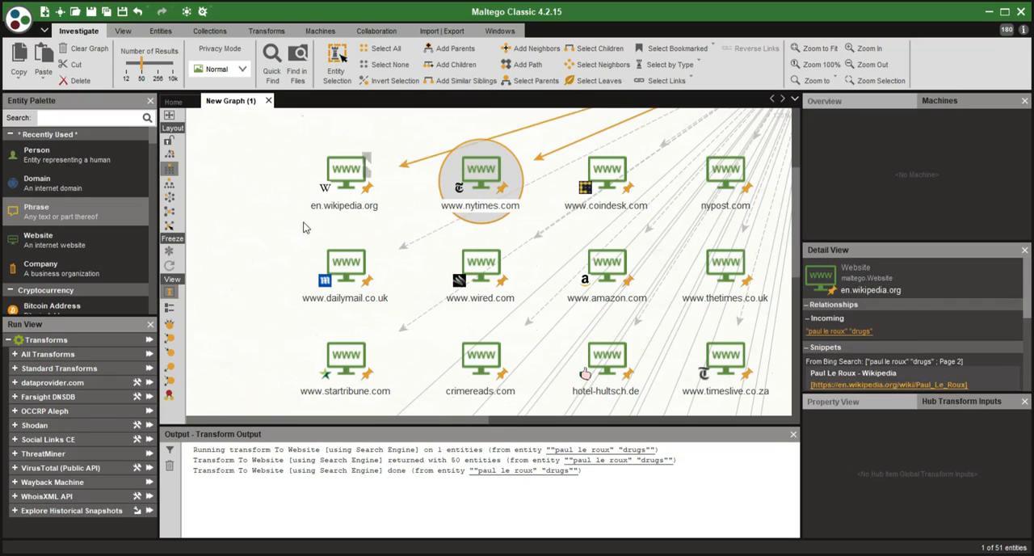
pyautogui.scroll(-2, 267, 236)
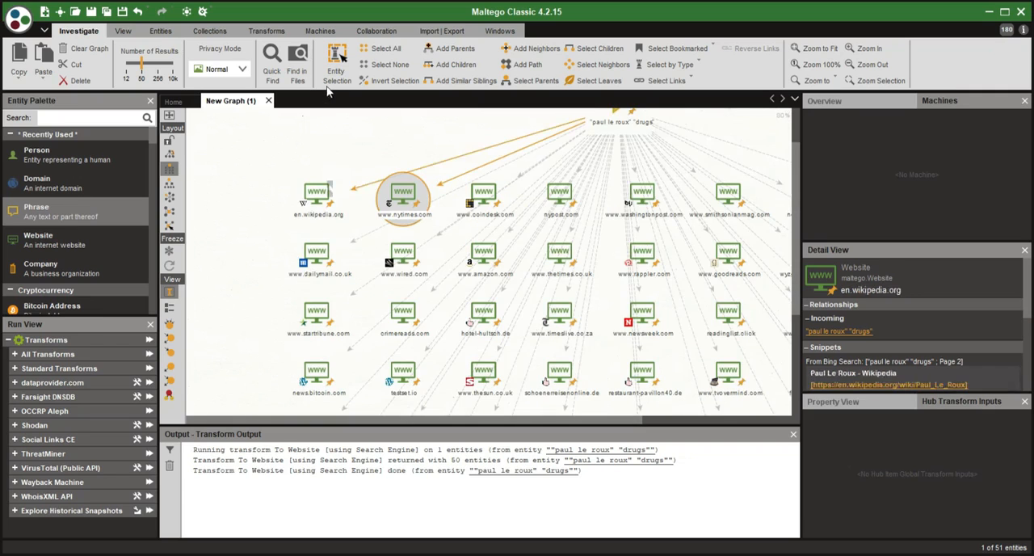
# - Review the transforms available for the en.wikipedia.org website entity, then close the list without running any
pyautogui.moveTo(345, 174); pyautogui.dragTo(270, 305)
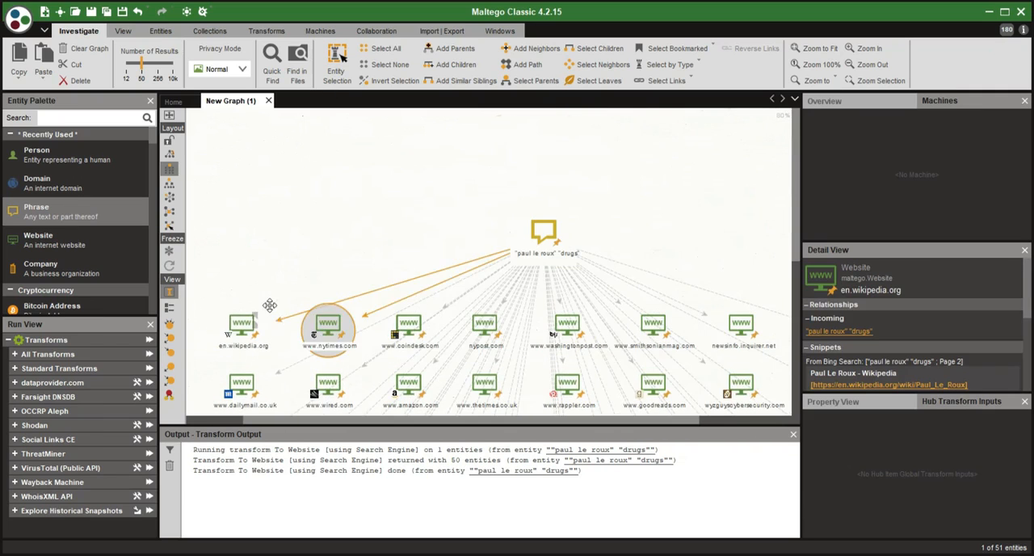
pyautogui.click(272, 330)
pyautogui.rightClick(266, 329)
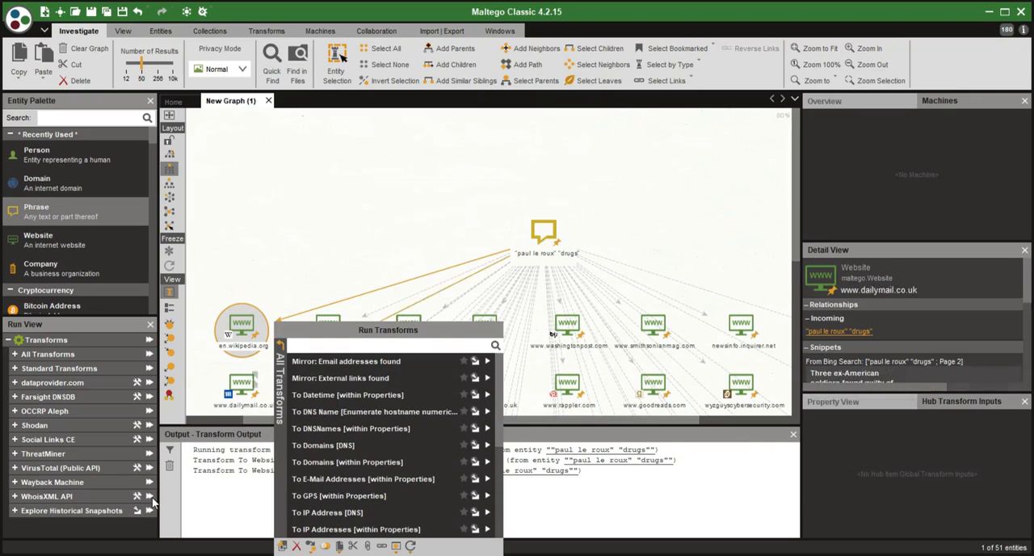
pyautogui.click(442, 214)
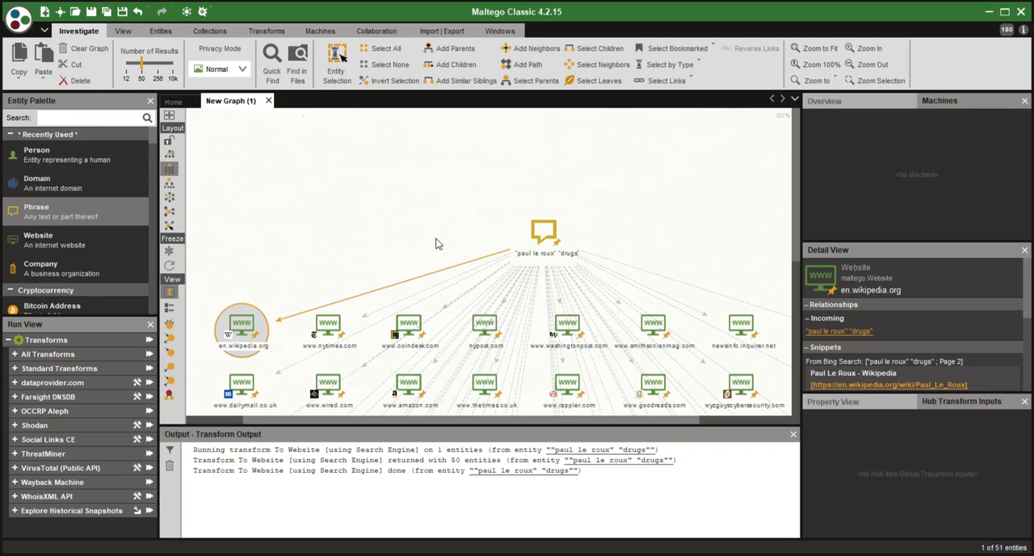
# - Shorten the phrase entity's text to paul le roux, without the quotation marks or the drugs term
pyautogui.scroll(2, 559, 250)
pyautogui.scroll(2, 559, 249)
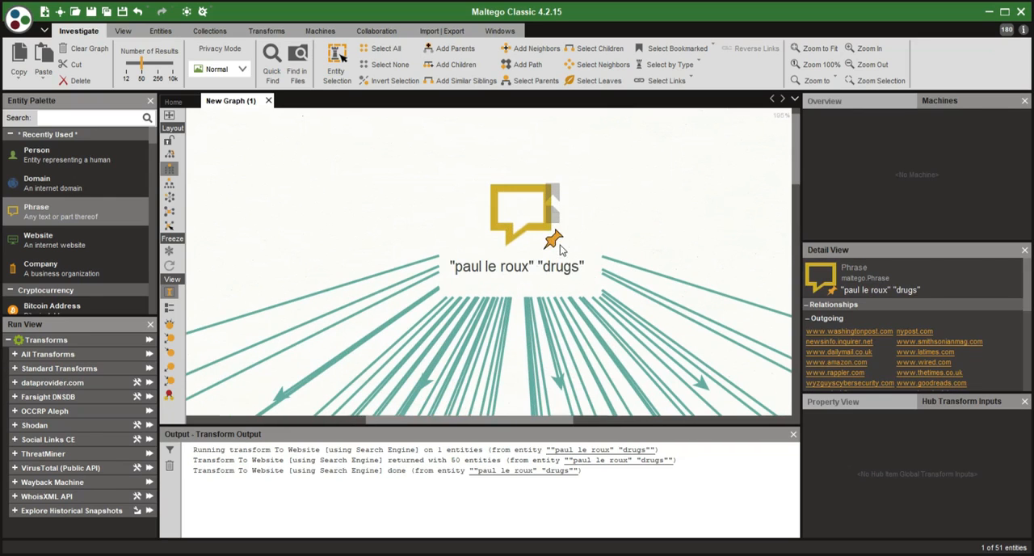
pyautogui.click(557, 268)
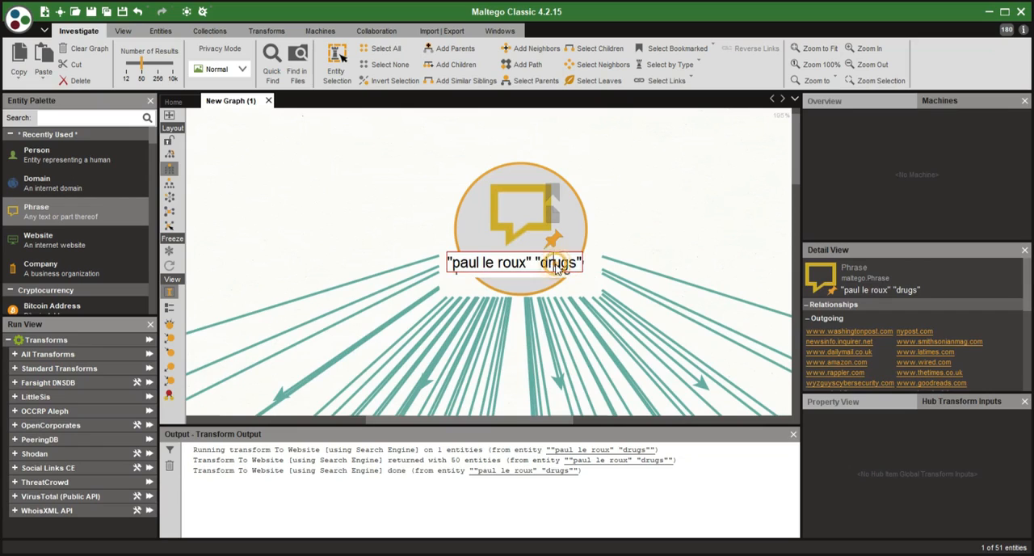
pyautogui.press('BackSpace')
pyautogui.press('BackSpace')
pyautogui.press('BackSpace')
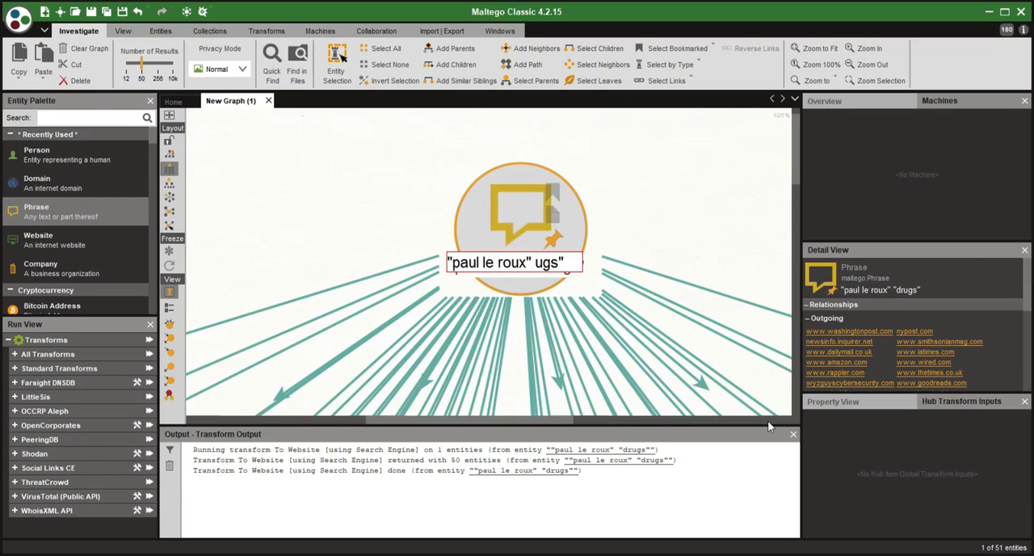
pyautogui.press('Delete')
pyautogui.press('Delete')
pyautogui.press('Delete')
pyautogui.press('Left')
pyautogui.press('BackSpace')
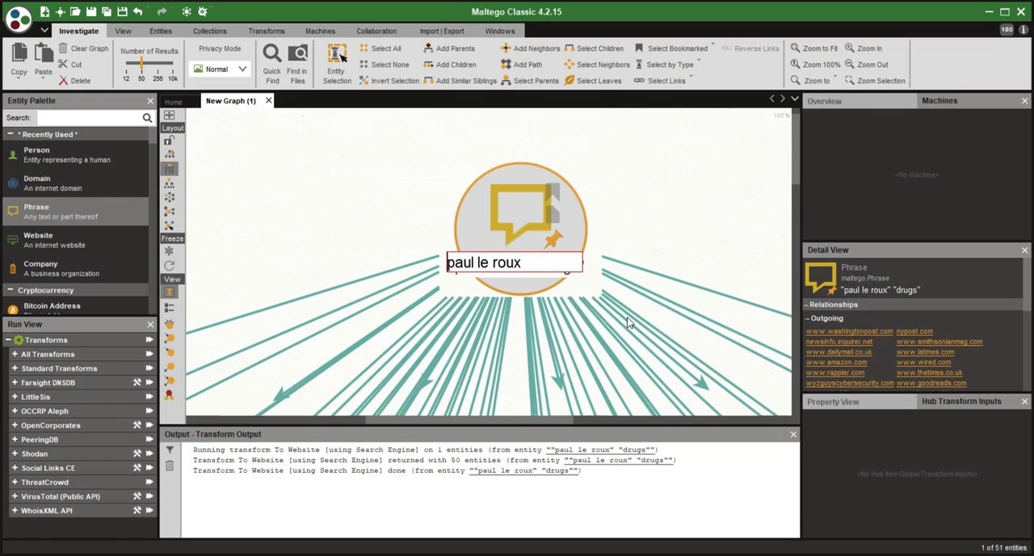
pyautogui.press('Return')
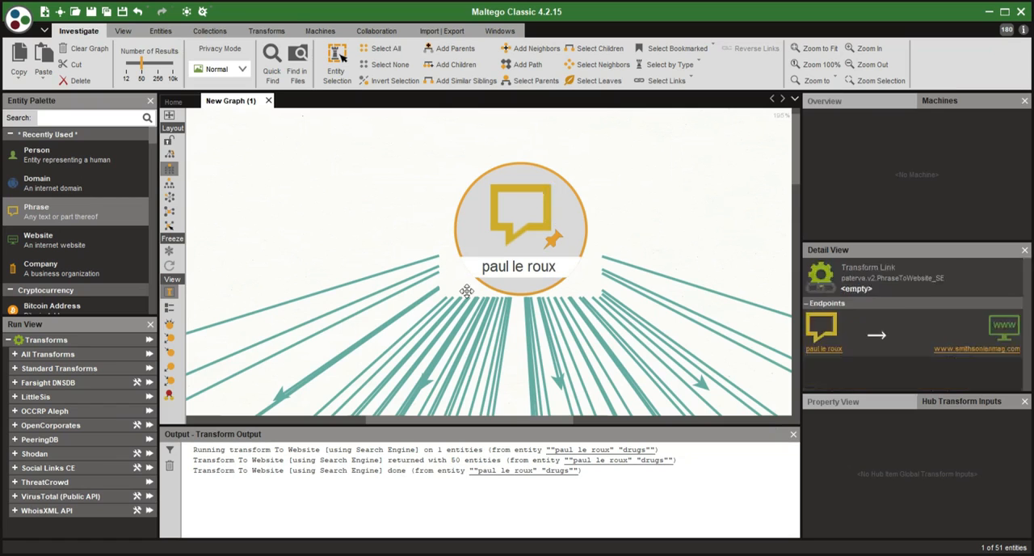
# - Delete all website entities from the graph, leaving only the phrase entity
pyautogui.scroll(-2, 391, 268)
pyautogui.scroll(-3, 391, 268)
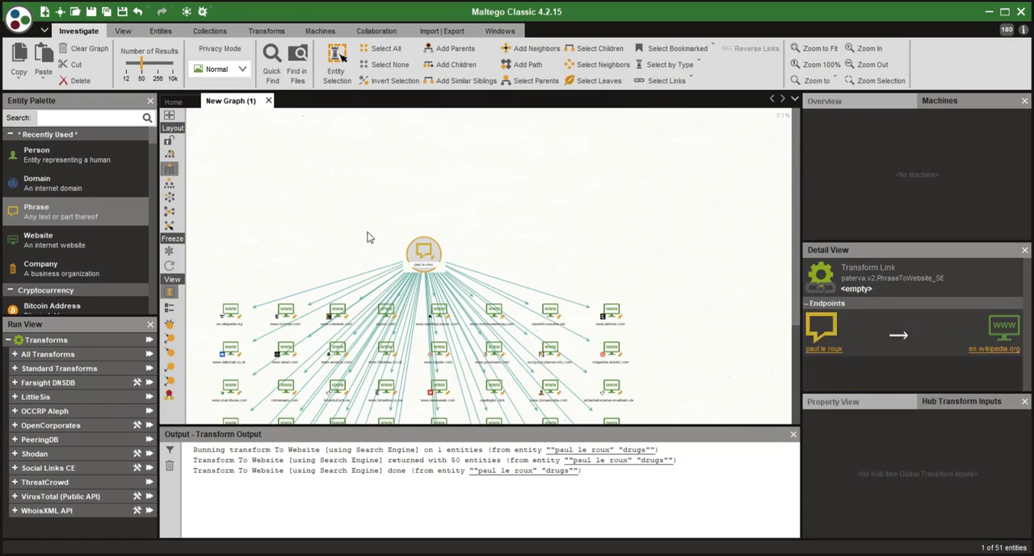
pyautogui.click(365, 231)
pyautogui.scroll(-2, 372, 263)
pyautogui.scroll(-2, 372, 262)
pyautogui.moveTo(274, 275); pyautogui.dragTo(524, 420)
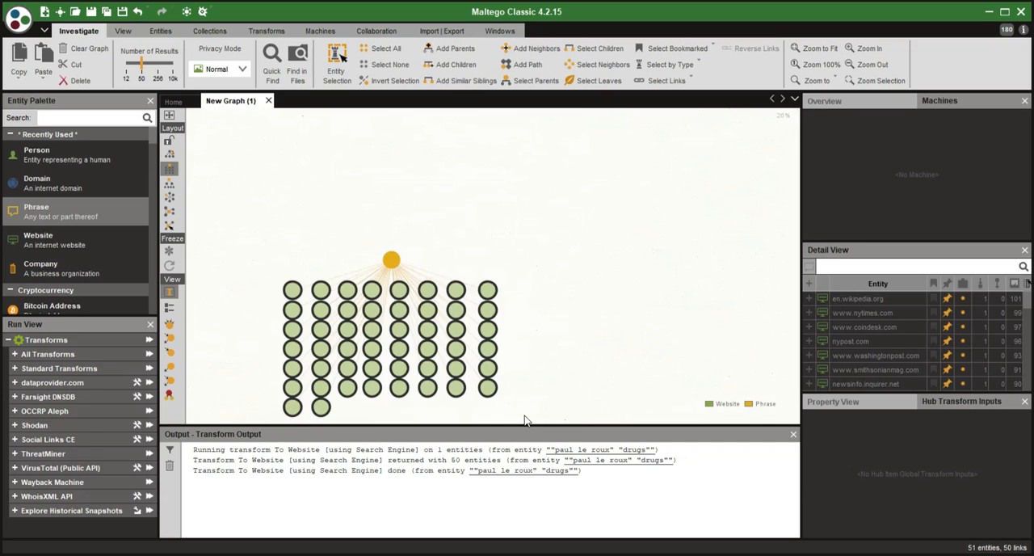
pyautogui.press('Delete')
pyautogui.press('Return')
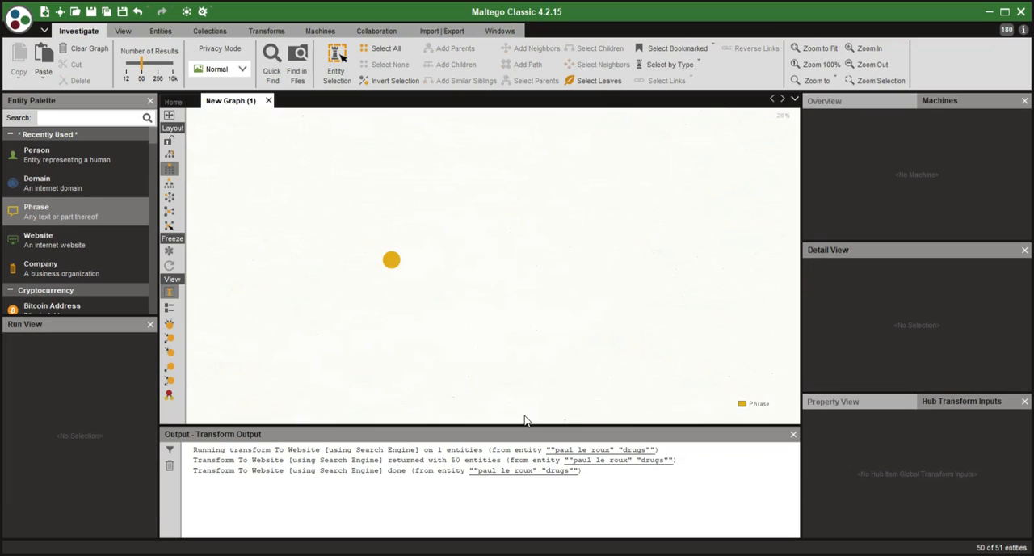
# - Review the OpenCorporates transforms available for the paul le roux phrase entity
pyautogui.scroll(2, 397, 307)
pyautogui.moveTo(330, 218); pyautogui.dragTo(412, 256)
pyautogui.scroll(2, 412, 256)
pyautogui.moveTo(466, 275); pyautogui.dragTo(321, 259)
pyautogui.click(450, 222)
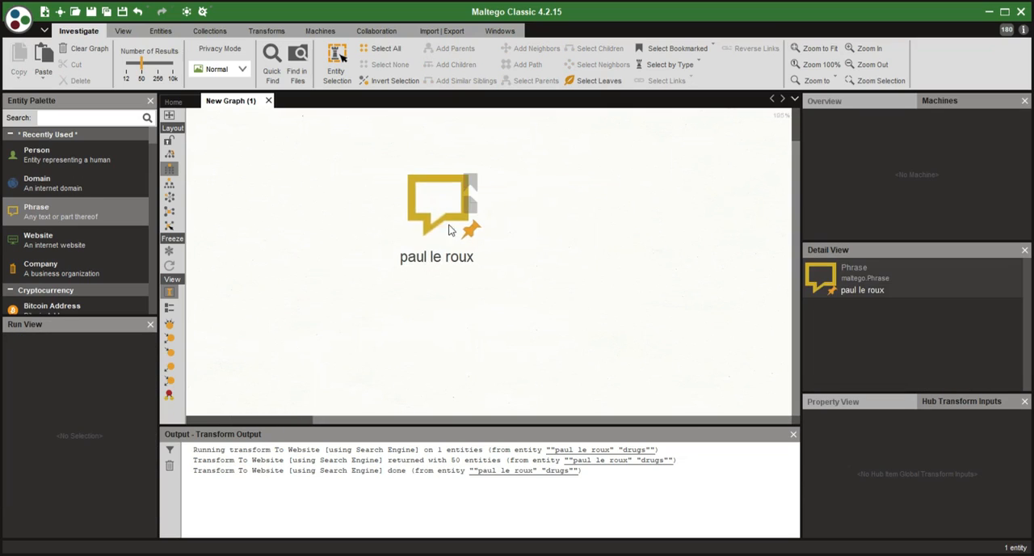
pyautogui.rightClick(429, 220)
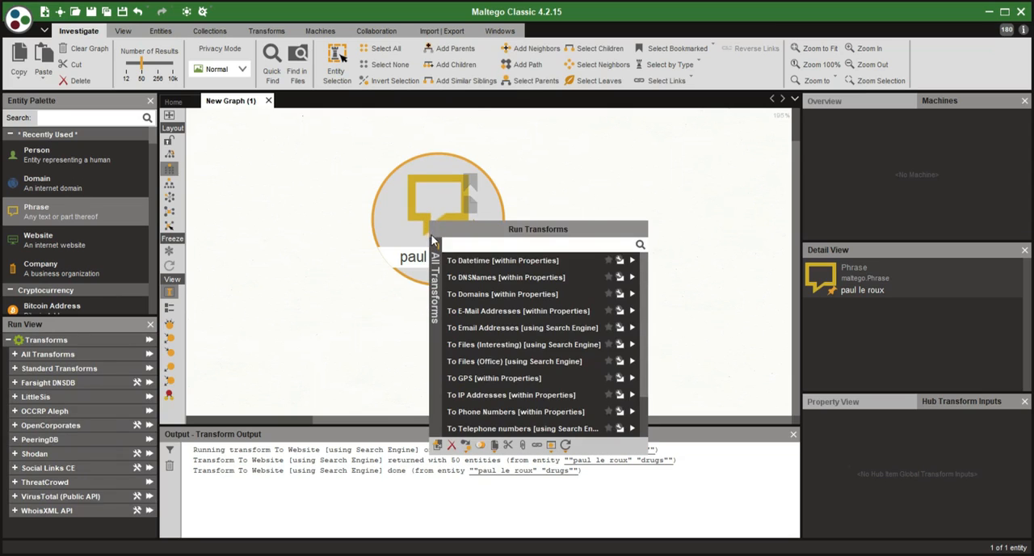
pyautogui.click(435, 245)
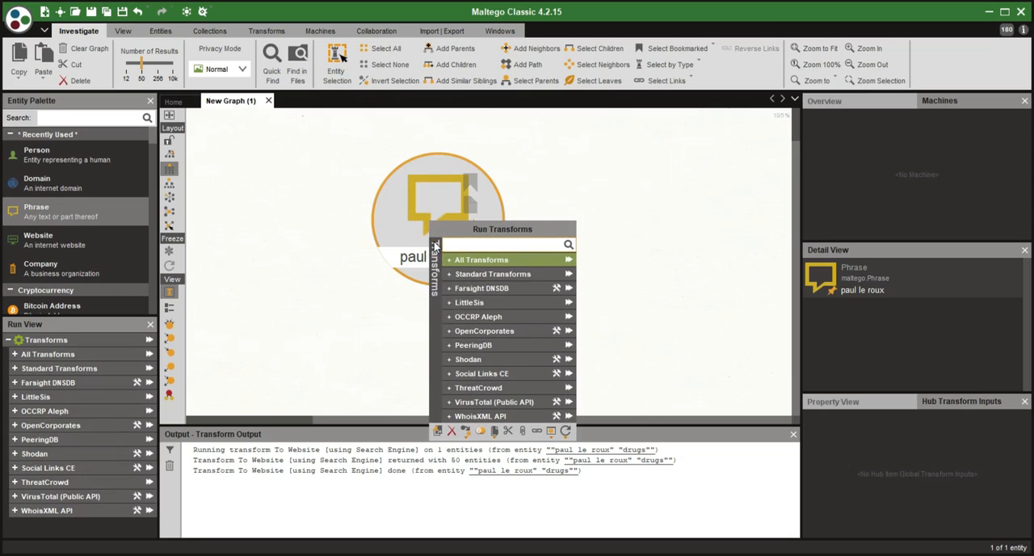
pyautogui.click(449, 331)
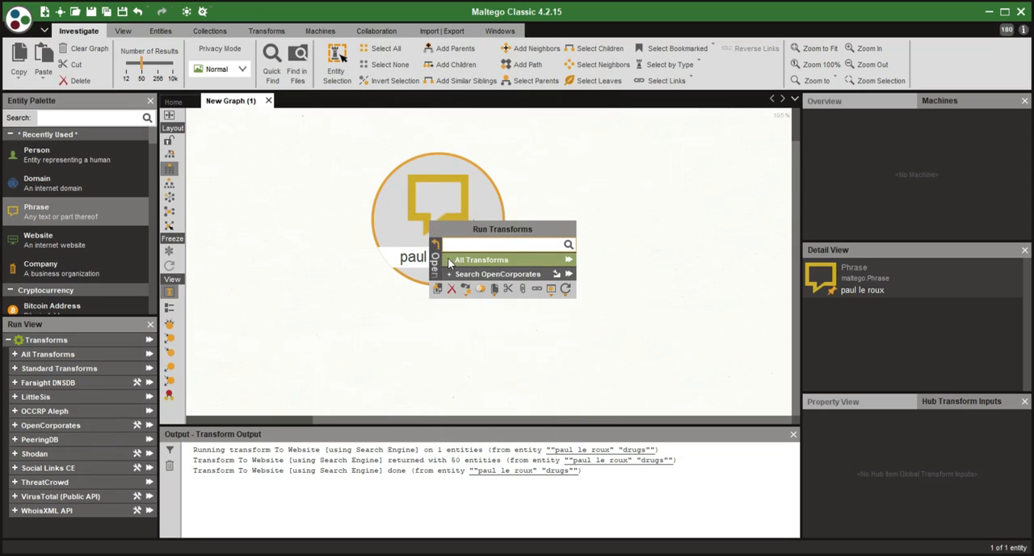
pyautogui.click(468, 260)
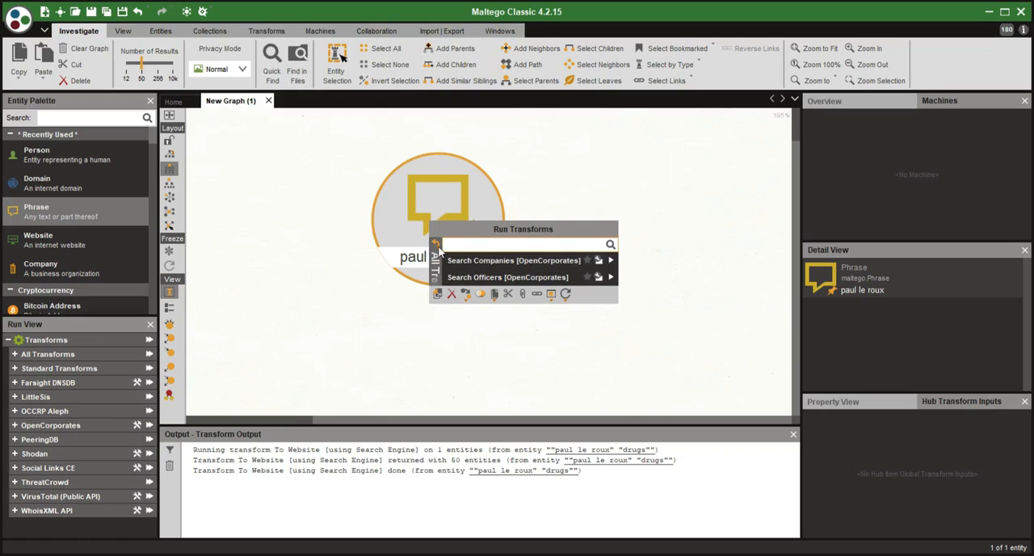
pyautogui.click(435, 244)
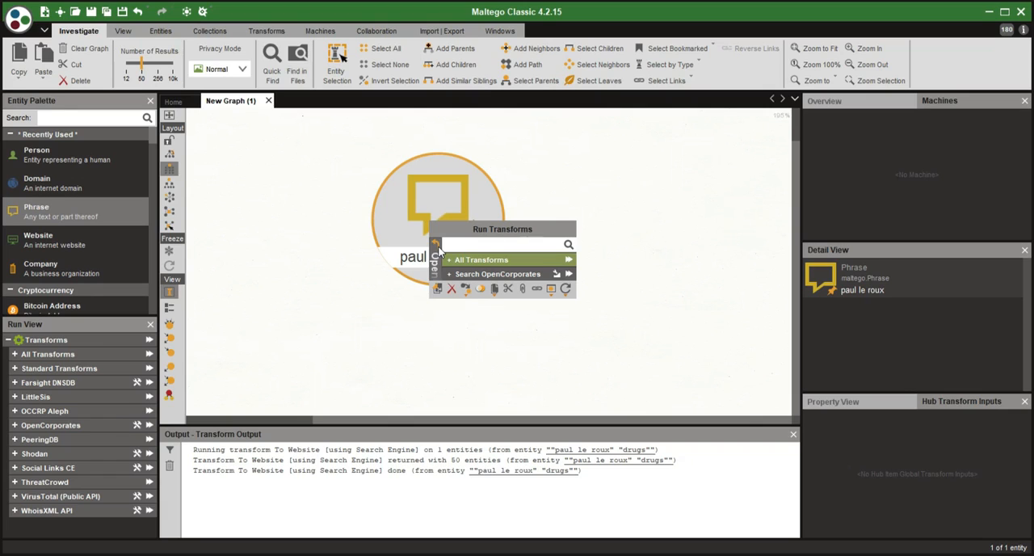
# - Run all OpenCorporates transforms on the paul le roux phrase, leaving the optional company search filters blank
pyautogui.click(569, 263)
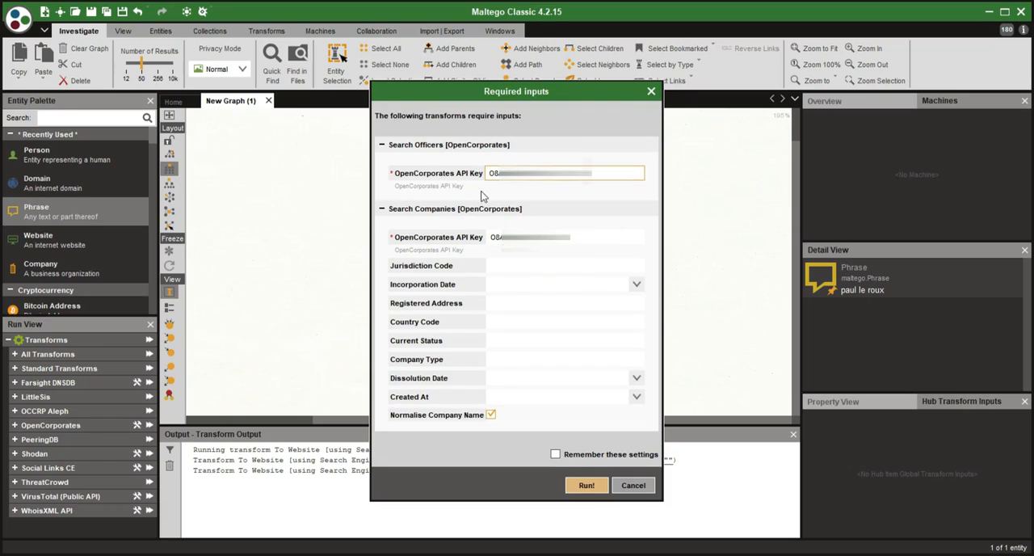
pyautogui.click(553, 268)
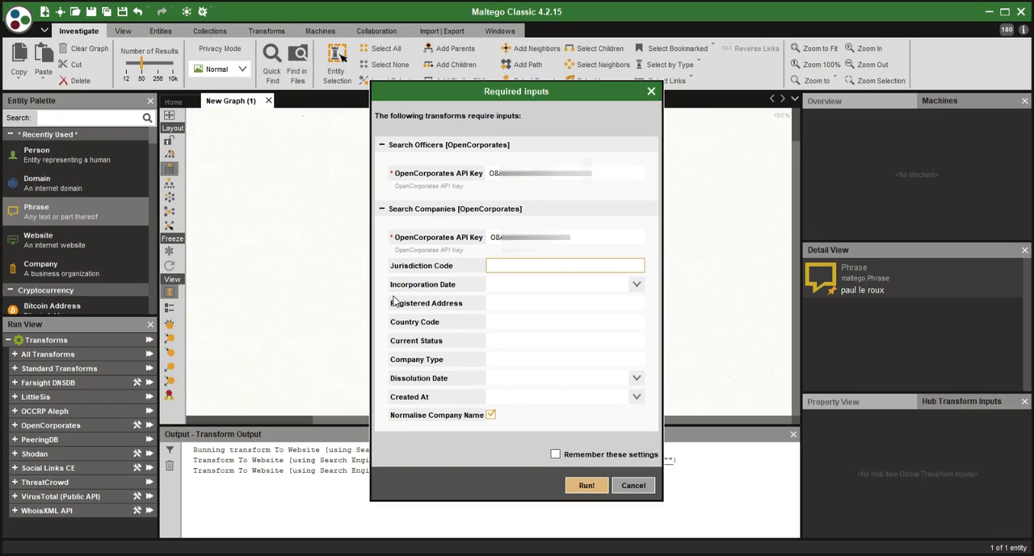
pyautogui.click(489, 289)
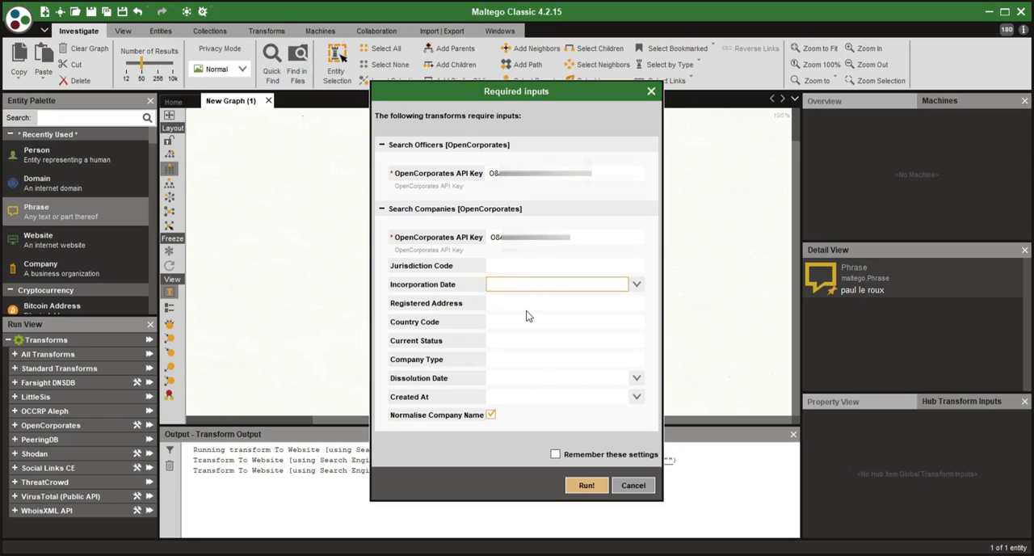
pyautogui.click(515, 304)
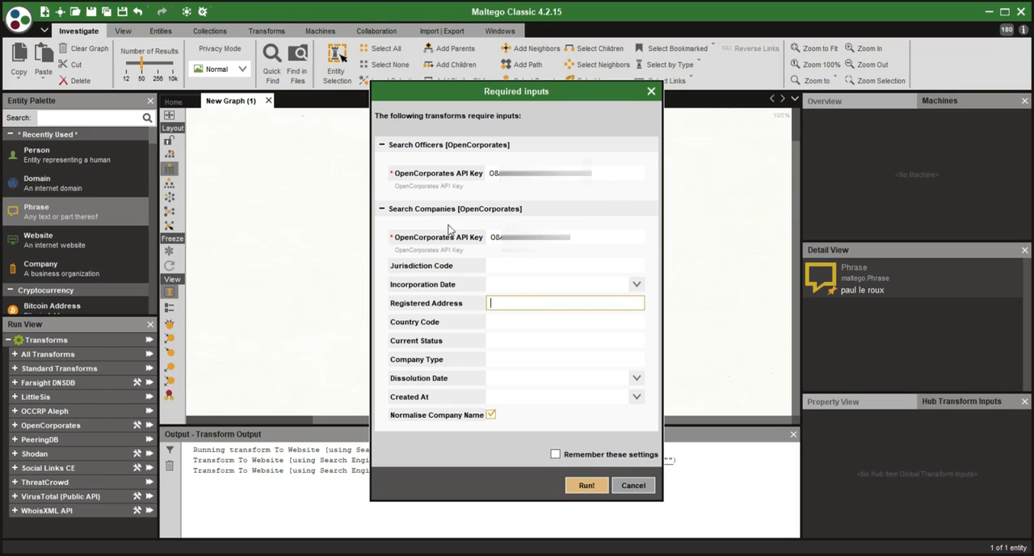
pyautogui.click(585, 485)
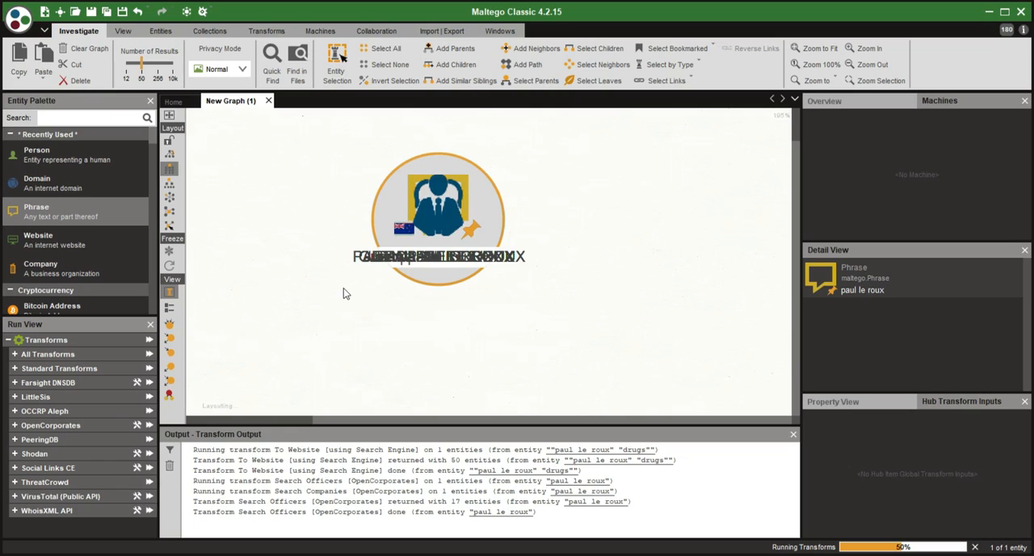
# - Examine the officer entities and the grouped company collection linked to the paul le roux phrase
pyautogui.scroll(-4, 437, 253)
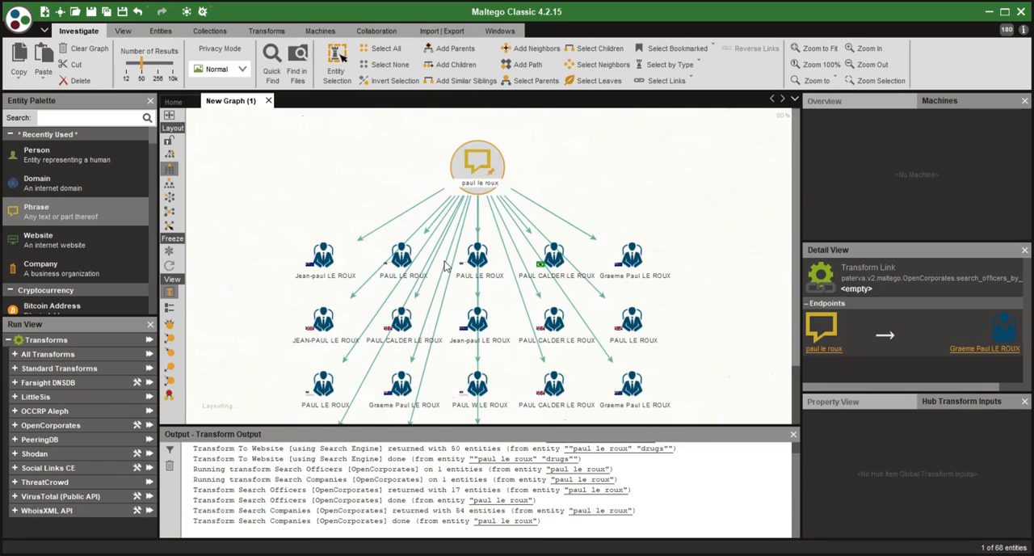
pyautogui.scroll(2, 446, 263)
pyautogui.moveTo(425, 292); pyautogui.dragTo(420, 250)
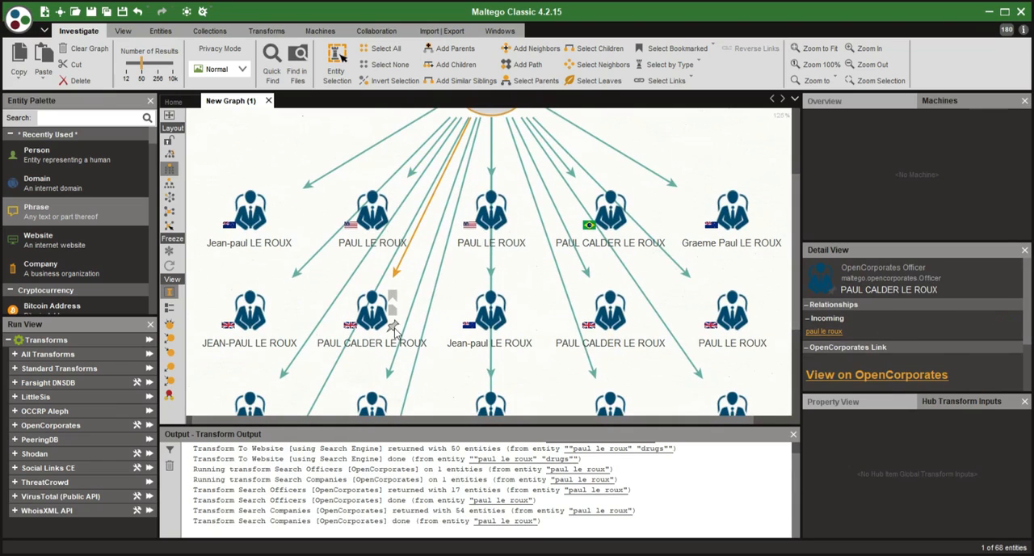
pyautogui.scroll(-1, 501, 323)
pyautogui.moveTo(530, 328); pyautogui.dragTo(260, 113)
pyautogui.moveTo(621, 363); pyautogui.dragTo(648, 295)
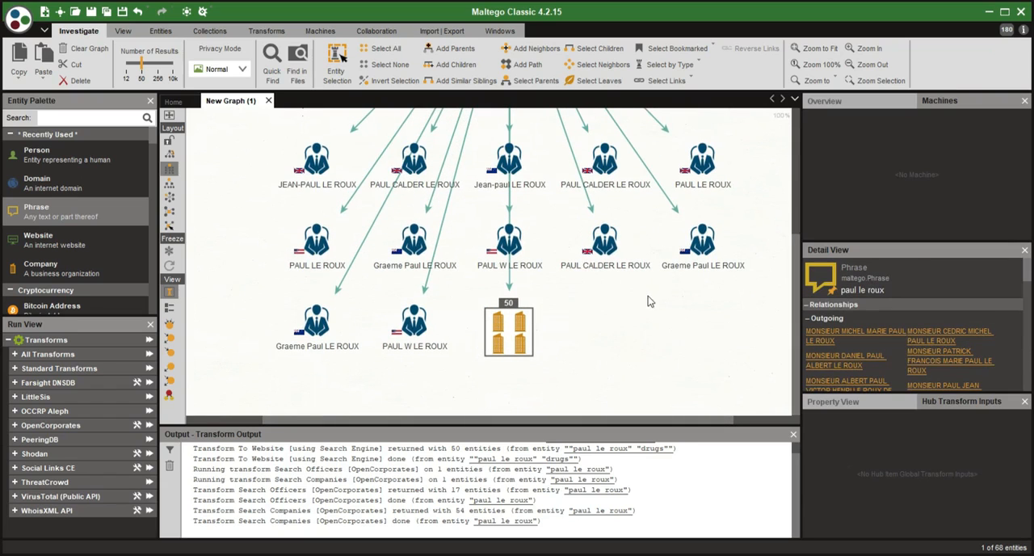
pyautogui.click(404, 352)
pyautogui.moveTo(574, 321); pyautogui.dragTo(499, 452)
pyautogui.moveTo(478, 305); pyautogui.dragTo(503, 378)
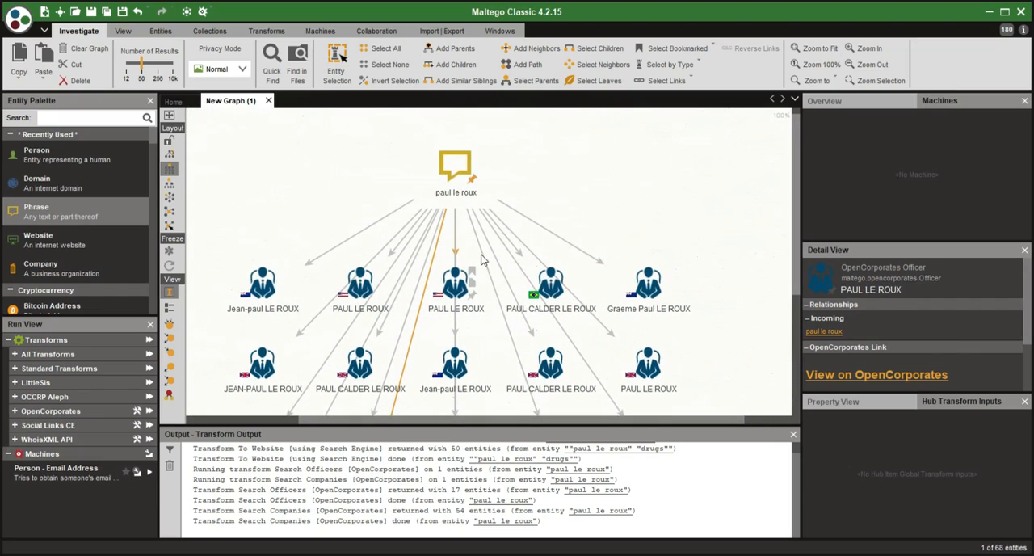
pyautogui.scroll(-5, 296, 242)
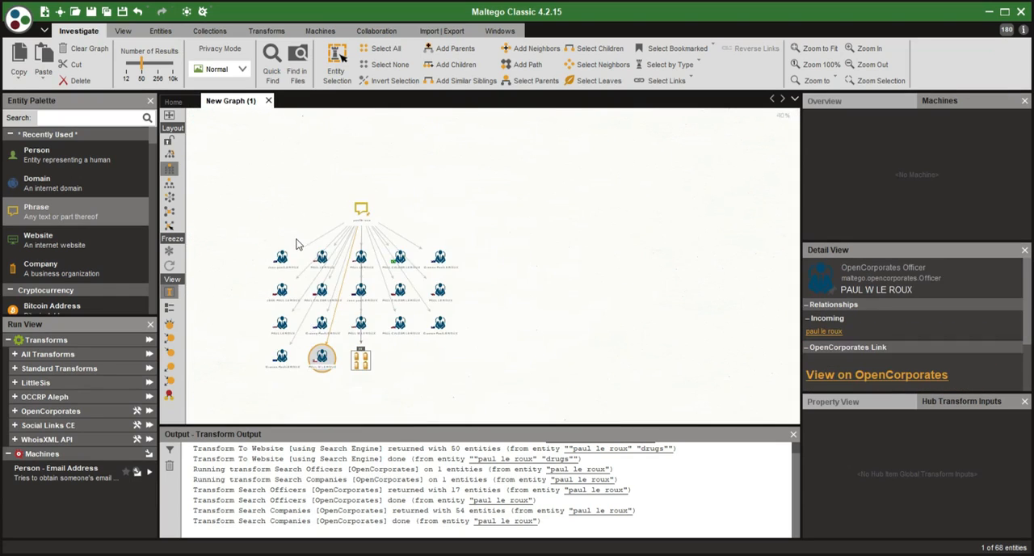
# - Delete all officer and company entities from the graph, keeping only the phrase entity
pyautogui.moveTo(249, 239); pyautogui.dragTo(484, 373)
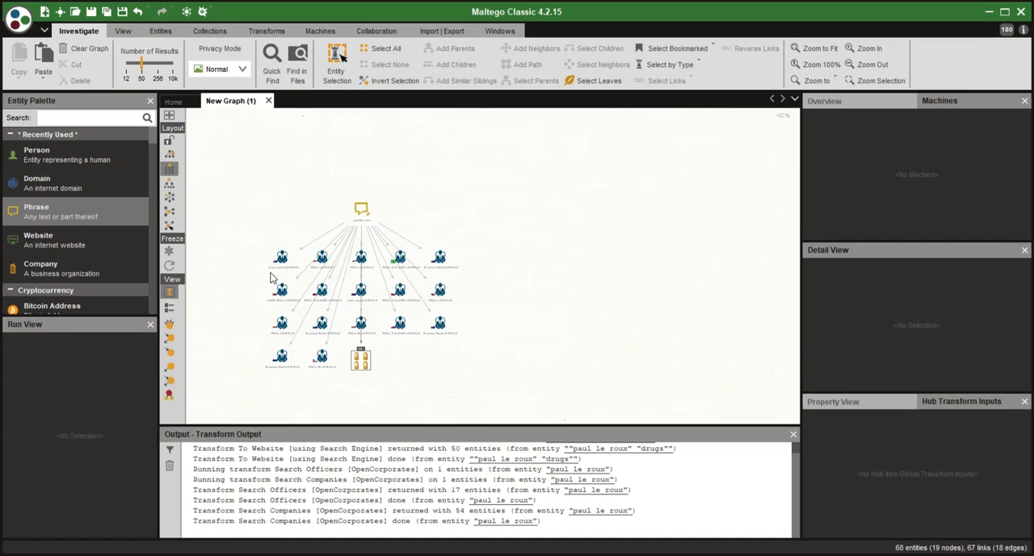
pyautogui.moveTo(247, 247); pyautogui.dragTo(500, 412)
pyautogui.press('Delete')
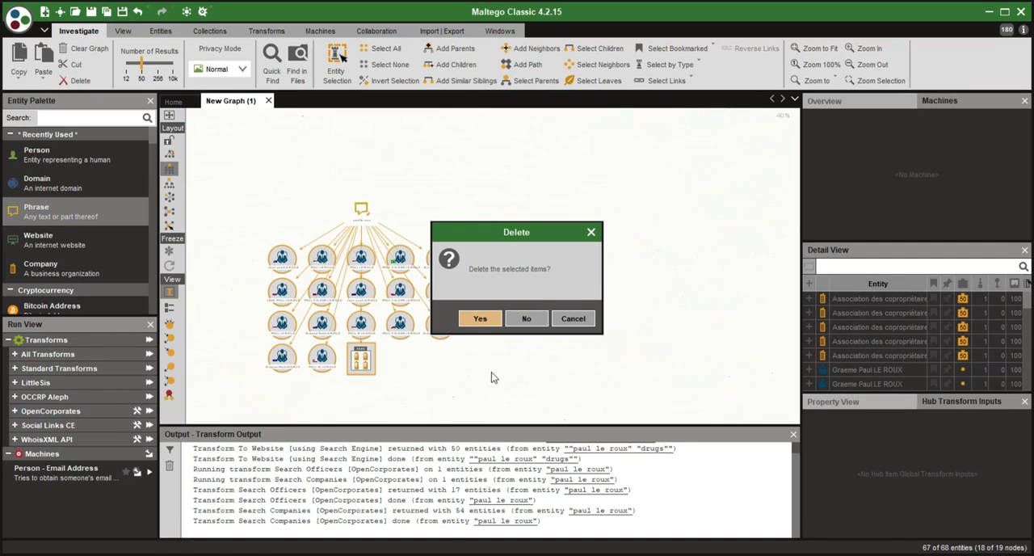
pyautogui.click(479, 319)
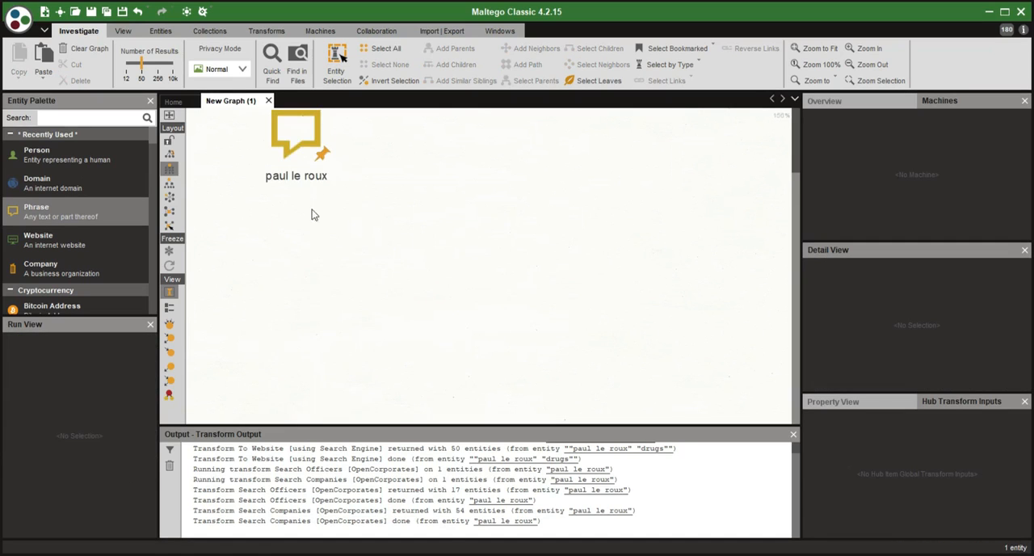
# - Change the phrase entity's text to paul calder le roux
pyautogui.click(377, 212)
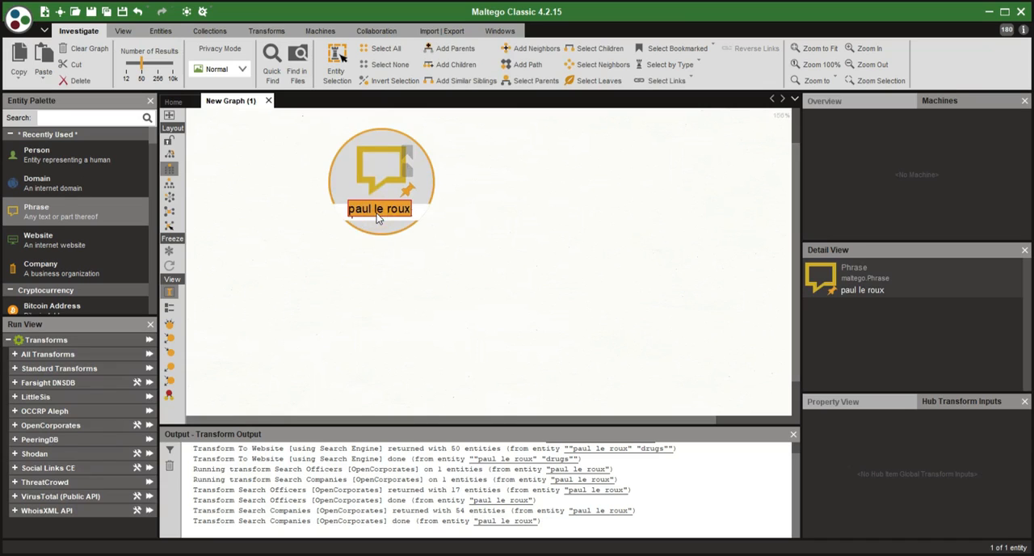
pyautogui.write('cald')
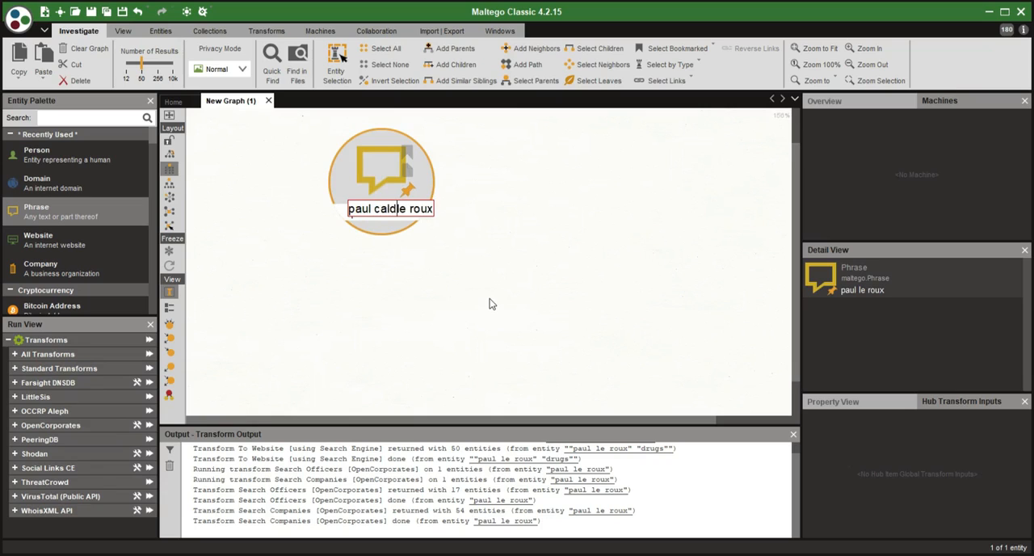
pyautogui.write('er')
pyautogui.press('Return')
# - Run all OpenCorporates transforms on the paul calder le roux phrase with the existing input settings
pyautogui.rightClick(382, 201)
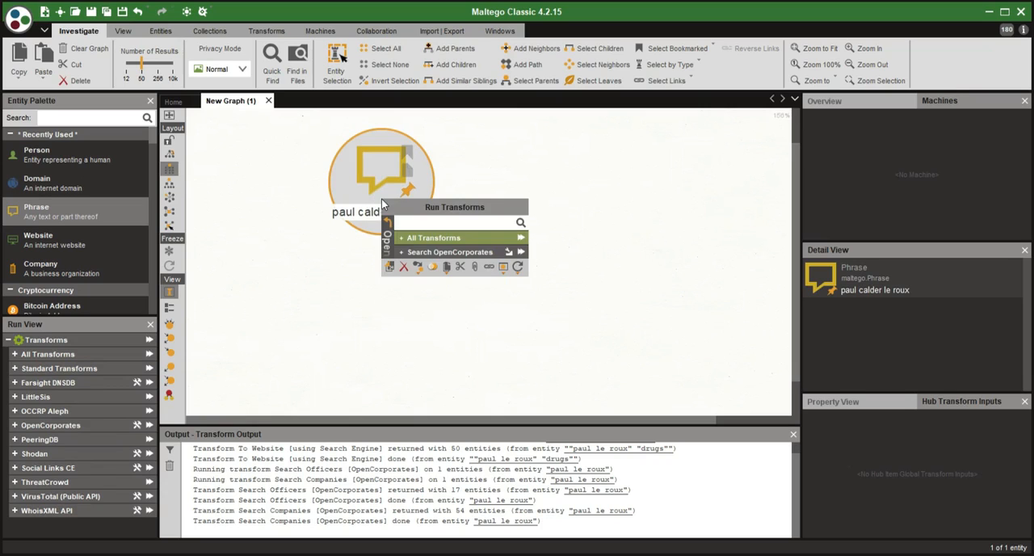
pyautogui.click(519, 236)
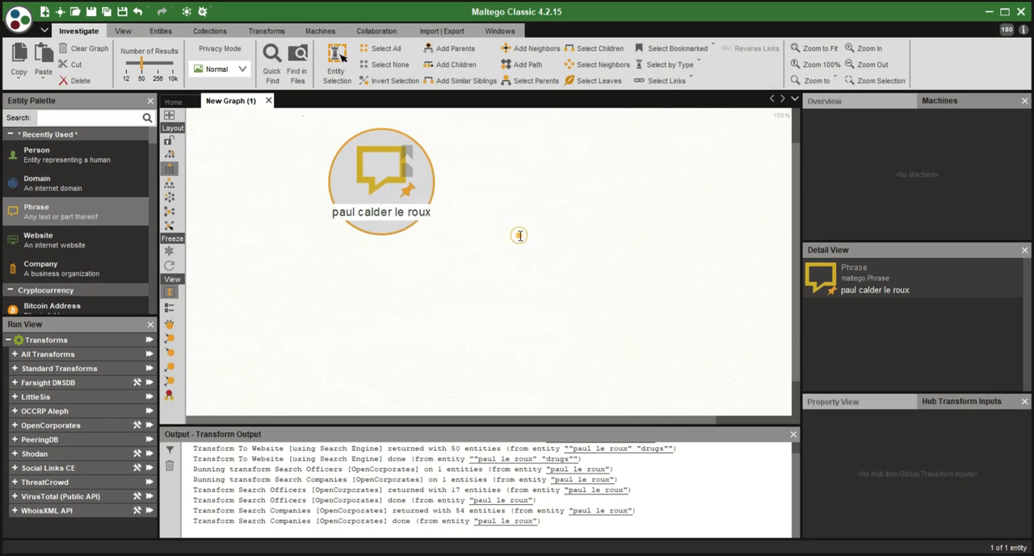
pyautogui.click(584, 486)
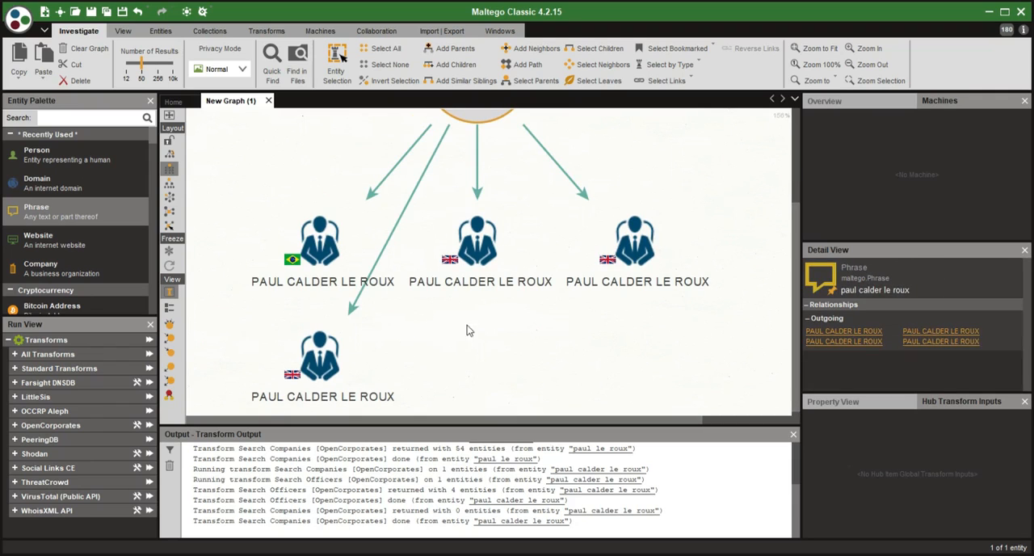
# - Select all the Paul Calder Le Roux officer entities and run every OpenCorporates transform on them together
pyautogui.moveTo(227, 192); pyautogui.dragTo(721, 392)
pyautogui.moveTo(635, 255)
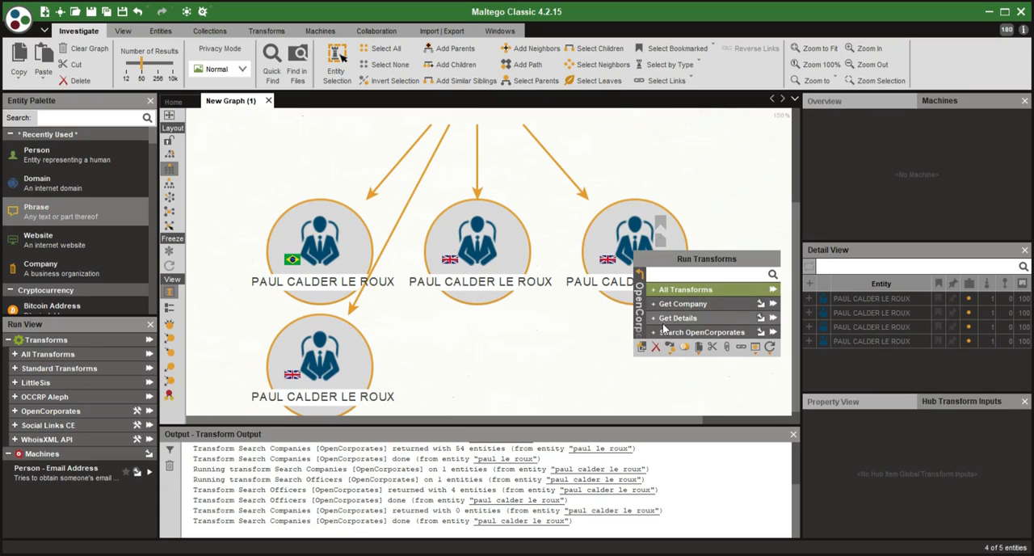
pyautogui.click(770, 292)
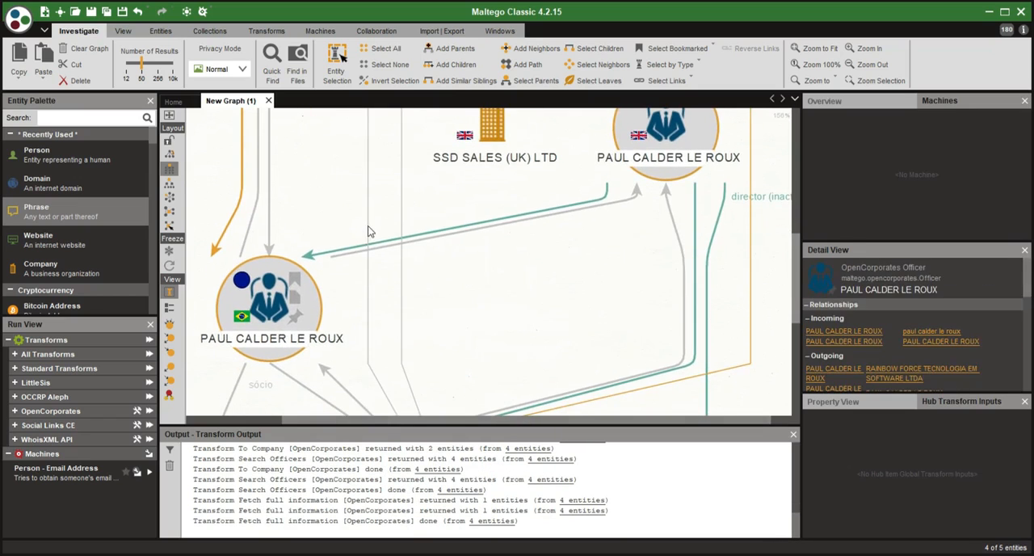
# - Examine the links between the Paul Calder Le Roux officers and their connected companies, including the uppermost officer's relationships
pyautogui.scroll(-1, 452, 258)
pyautogui.moveTo(452, 259); pyautogui.dragTo(413, 312)
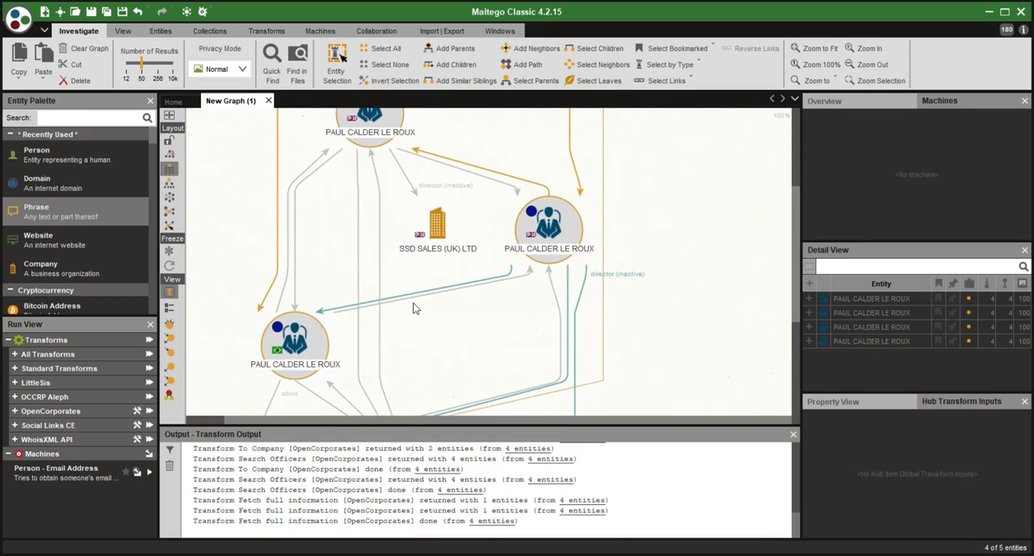
pyautogui.moveTo(383, 272); pyautogui.dragTo(322, 320)
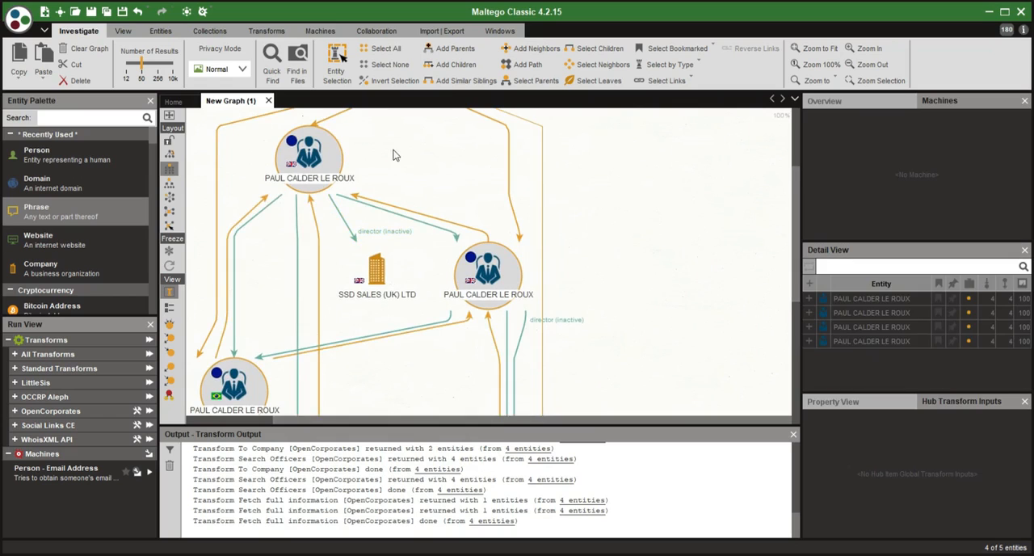
pyautogui.moveTo(393, 153); pyautogui.dragTo(460, 188)
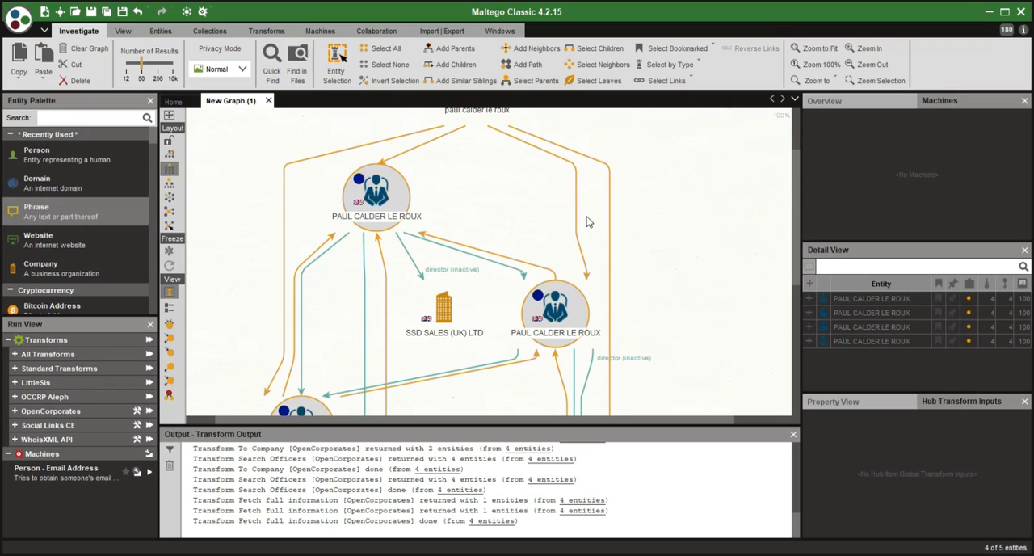
pyautogui.scroll(-2, 587, 222)
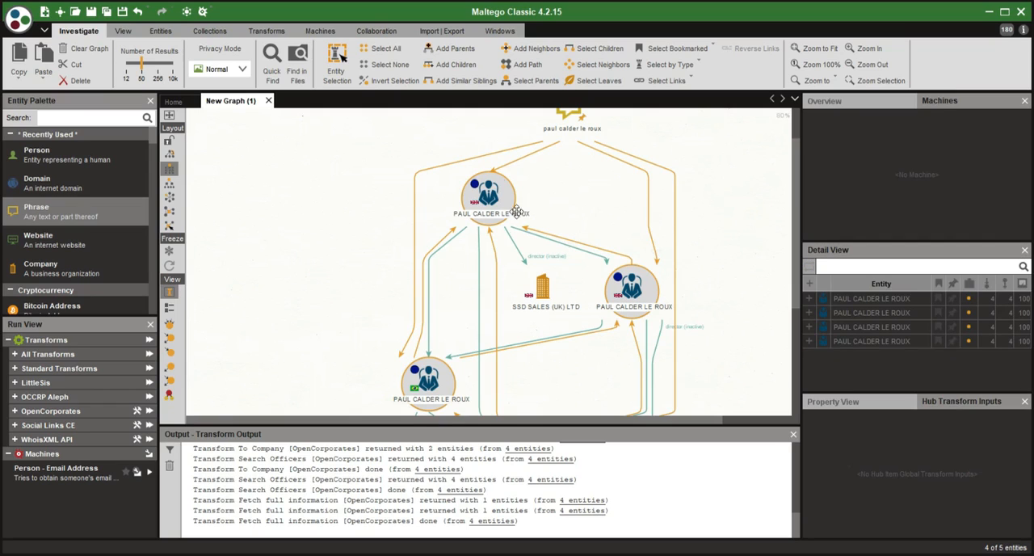
pyautogui.click(345, 213)
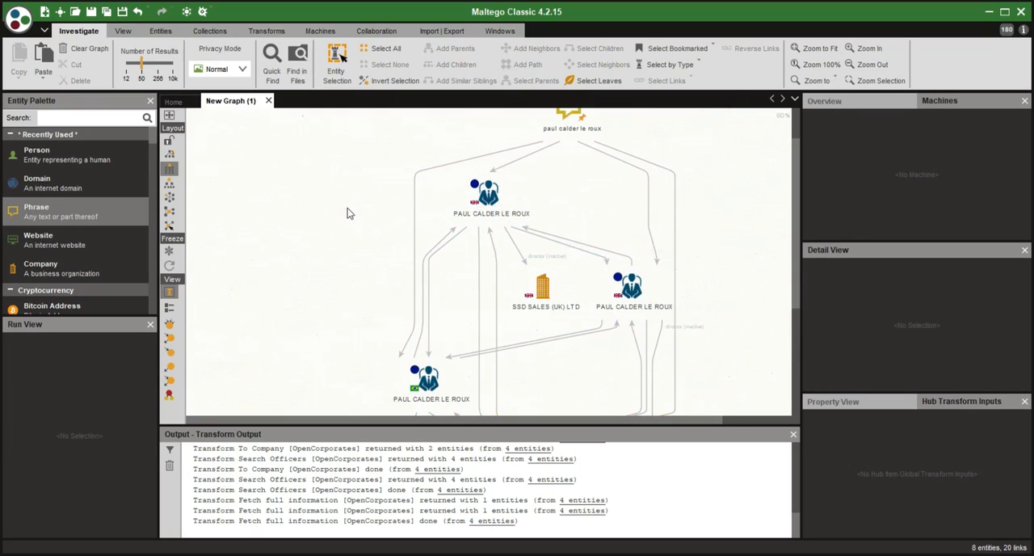
pyautogui.click(485, 212)
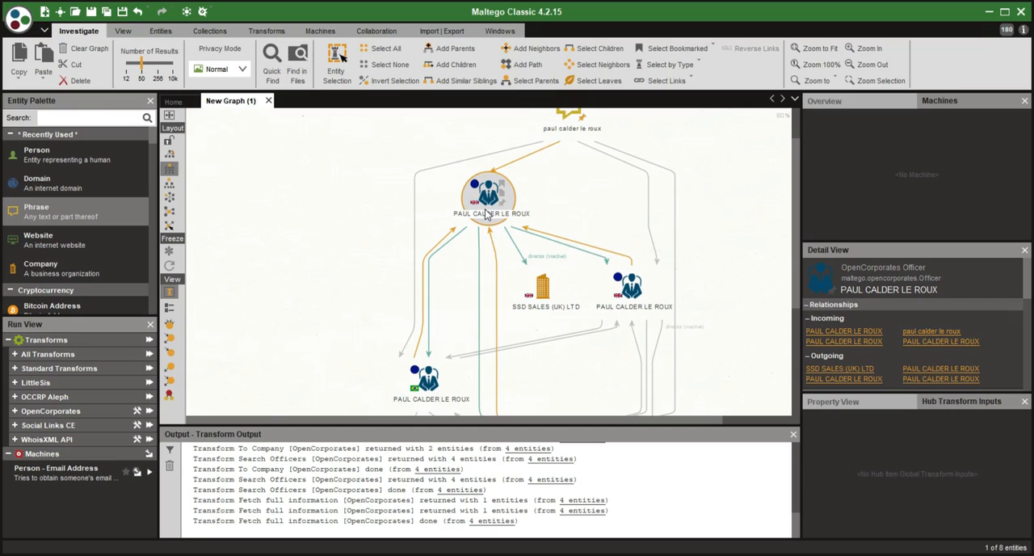
pyautogui.moveTo(362, 232); pyautogui.dragTo(273, 164)
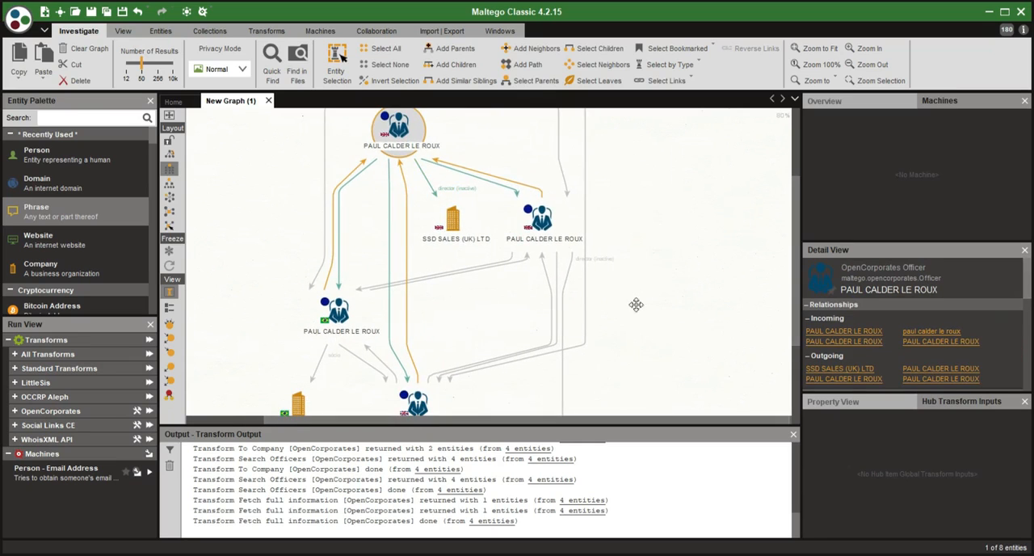
pyautogui.moveTo(635, 304); pyautogui.dragTo(661, 263)
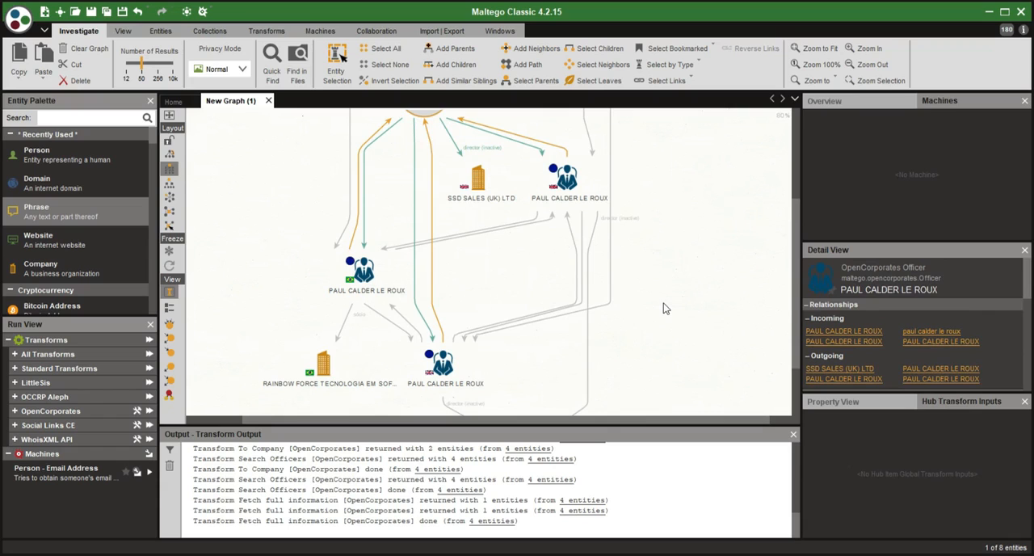
# - Select all organization entities and run every OpenCorporates transform on them together, leaving the required Company Type empty
pyautogui.click(675, 64)
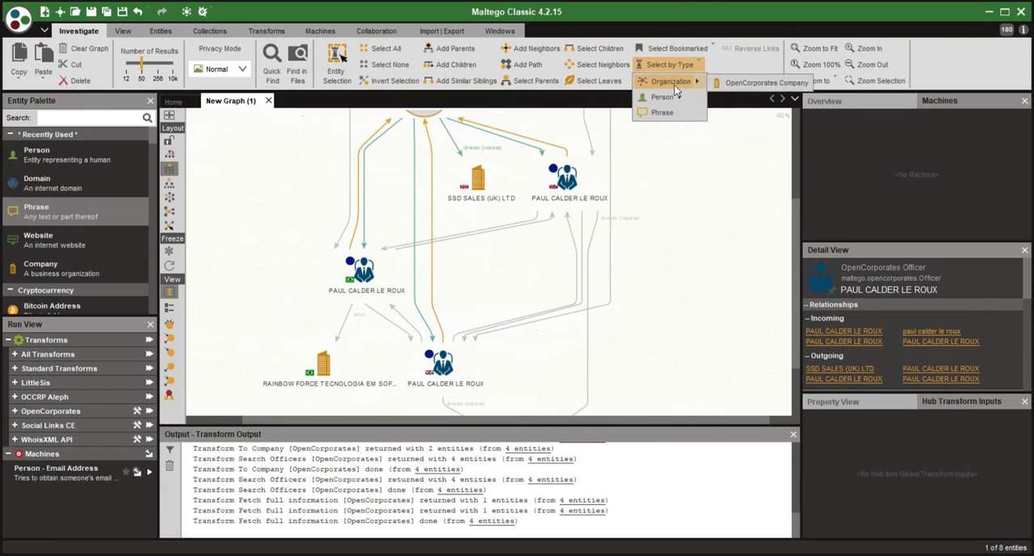
pyautogui.click(675, 86)
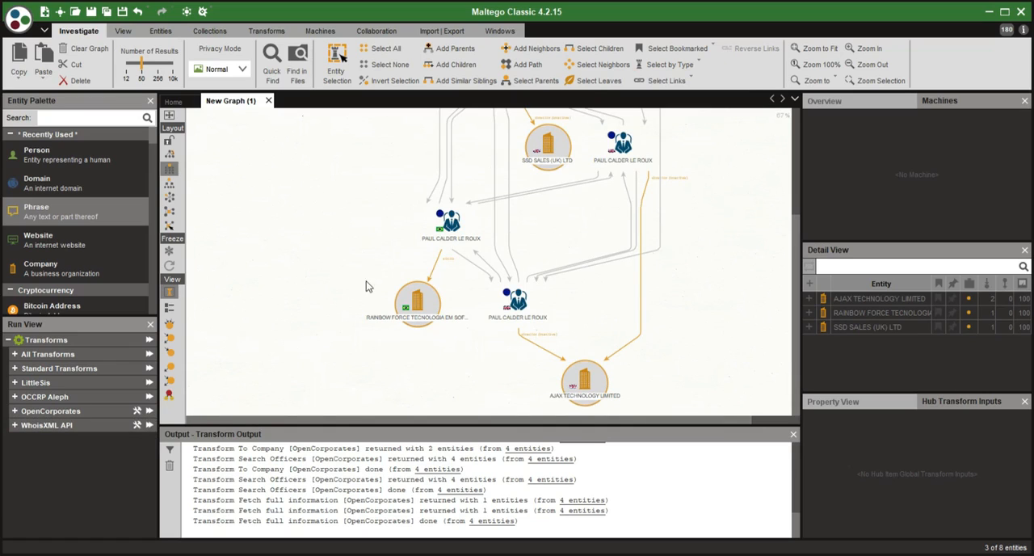
pyautogui.moveTo(416, 301)
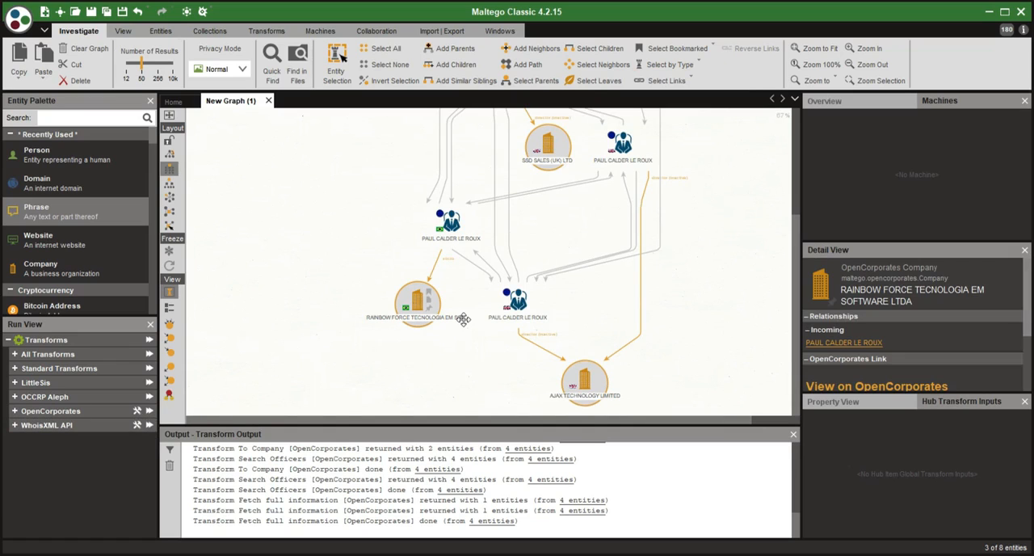
pyautogui.rightClick(412, 293)
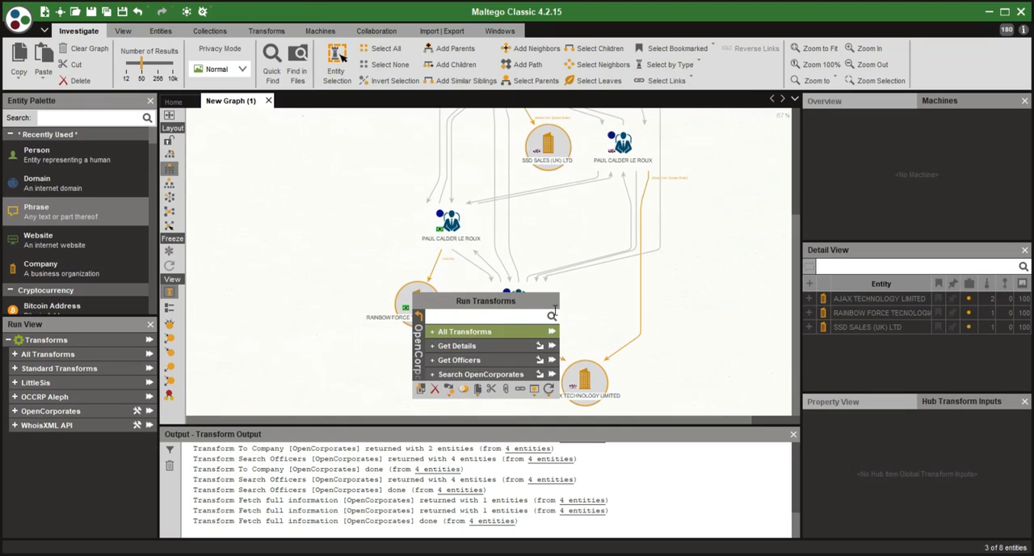
pyautogui.click(553, 332)
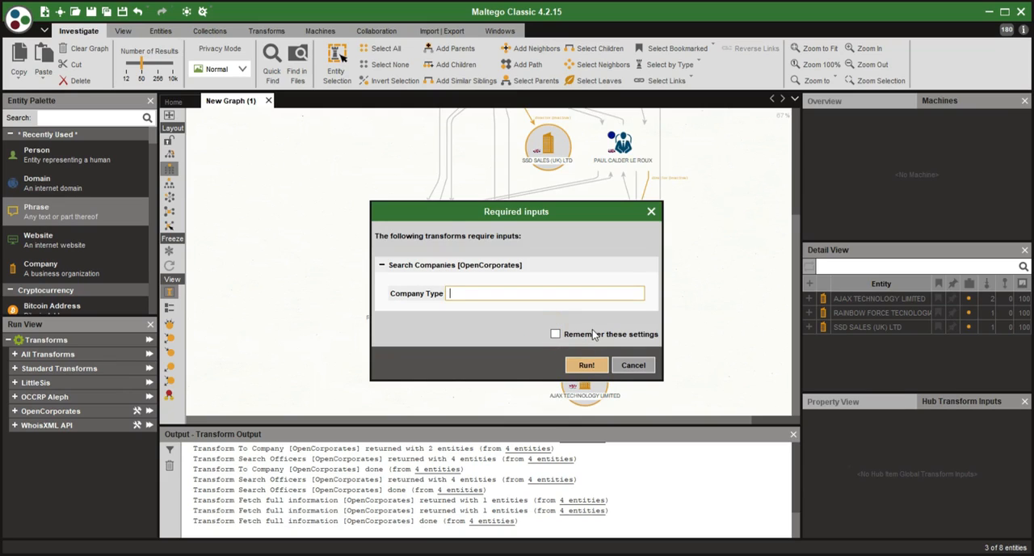
pyautogui.click(584, 365)
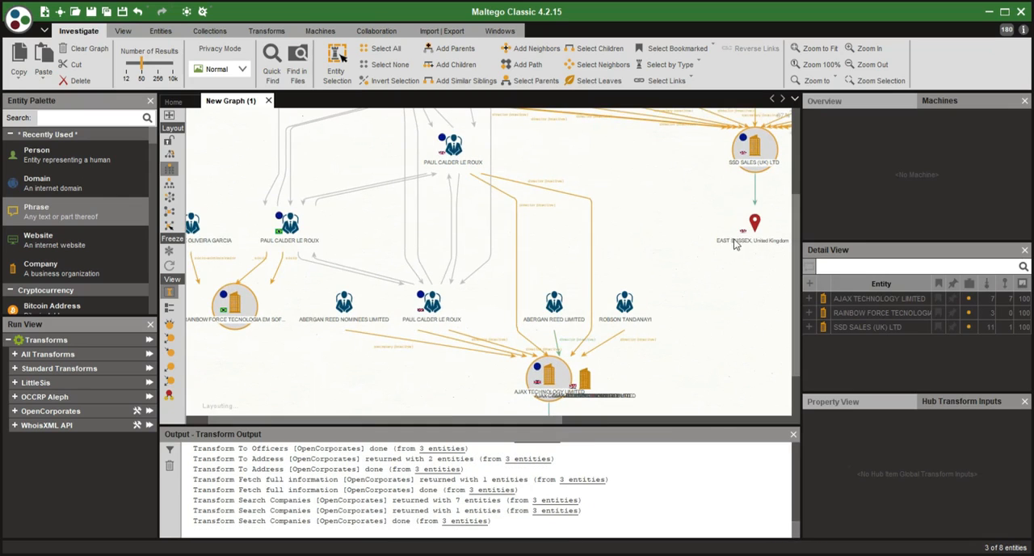
# - Examine the location and similarly named companies linked to AJAX TECHNOLOGY LIMITED
pyautogui.moveTo(678, 229); pyautogui.dragTo(588, 200)
pyautogui.moveTo(320, 307); pyautogui.dragTo(380, 208)
pyautogui.moveTo(357, 247); pyautogui.dragTo(311, 250)
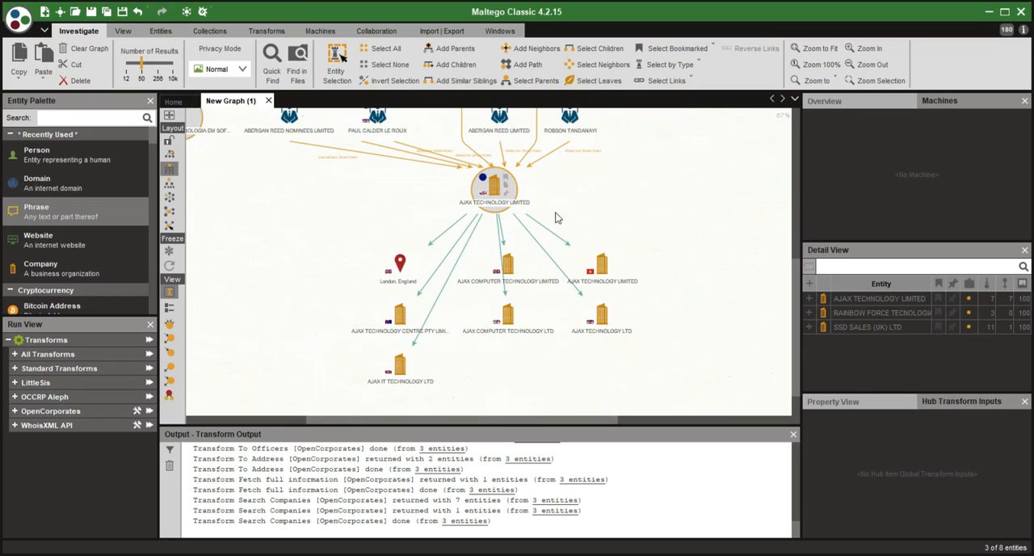
pyautogui.scroll(1, 517, 217)
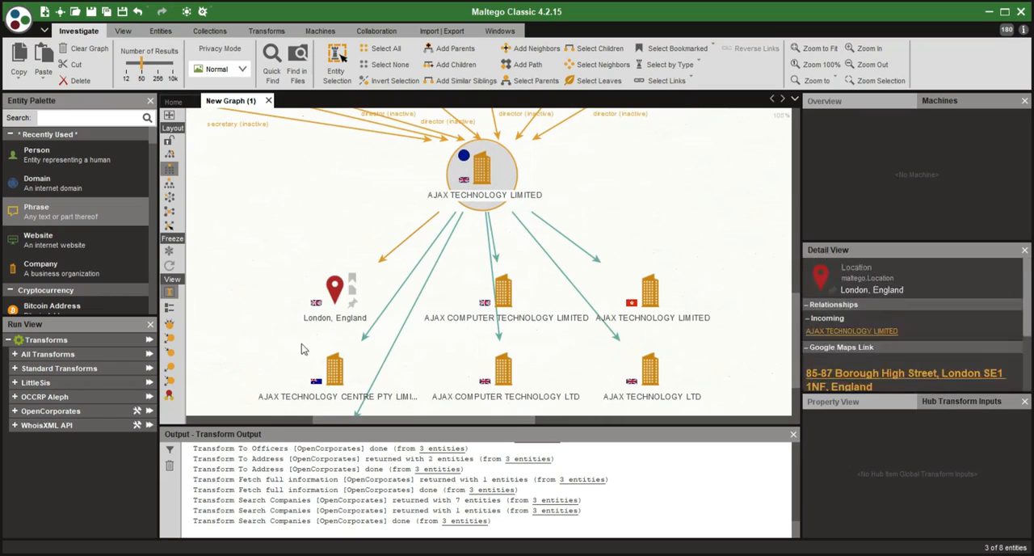
pyautogui.moveTo(643, 247); pyautogui.dragTo(536, 193)
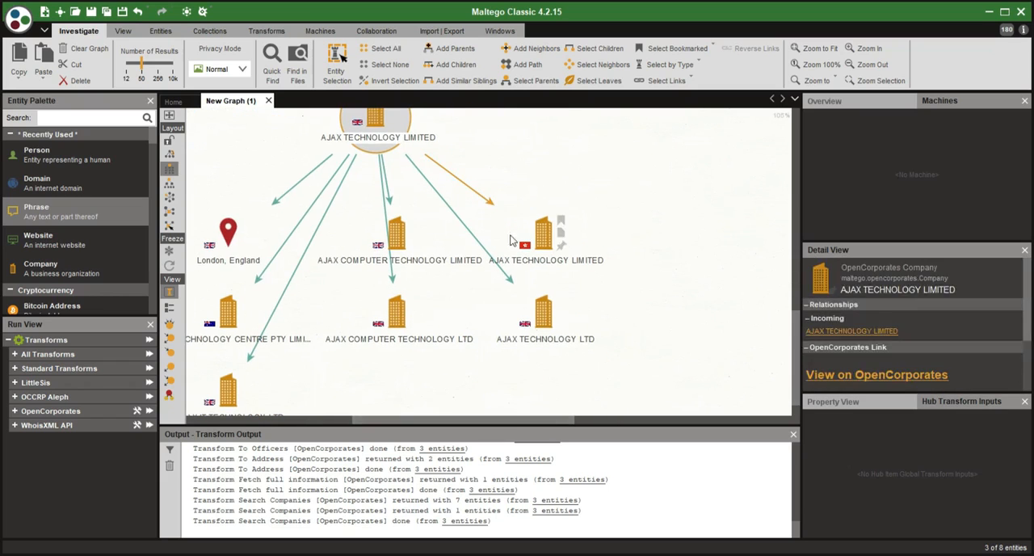
pyautogui.moveTo(461, 304); pyautogui.dragTo(559, 258)
pyautogui.moveTo(517, 297); pyautogui.dragTo(364, 414)
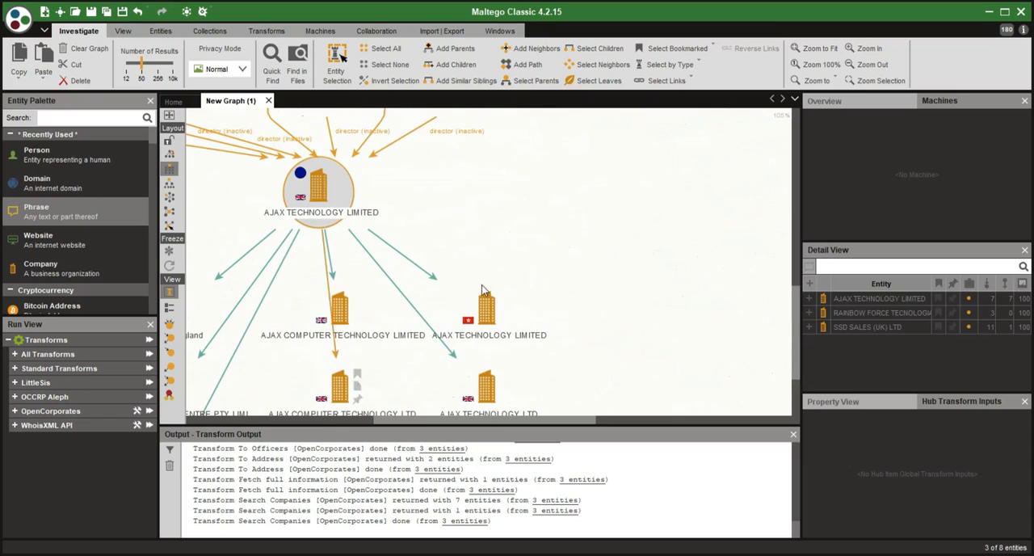
# - Examine the officers and location linked to SSD SALES (UK) LTD, including their connection to the Paul Calder Le Roux officers
pyautogui.moveTo(517, 212); pyautogui.dragTo(453, 357)
pyautogui.moveTo(484, 210); pyautogui.dragTo(471, 346)
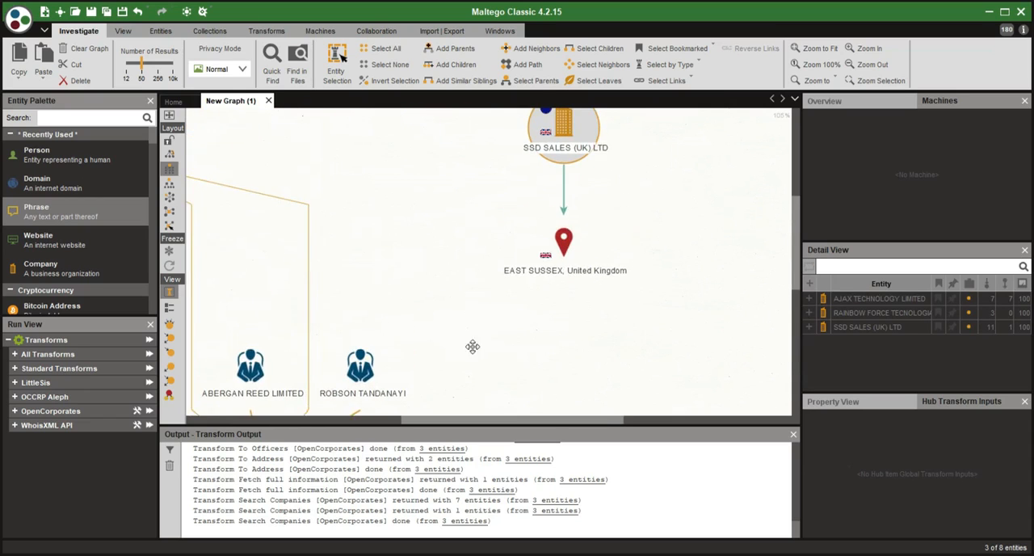
pyautogui.moveTo(445, 217); pyautogui.dragTo(437, 357)
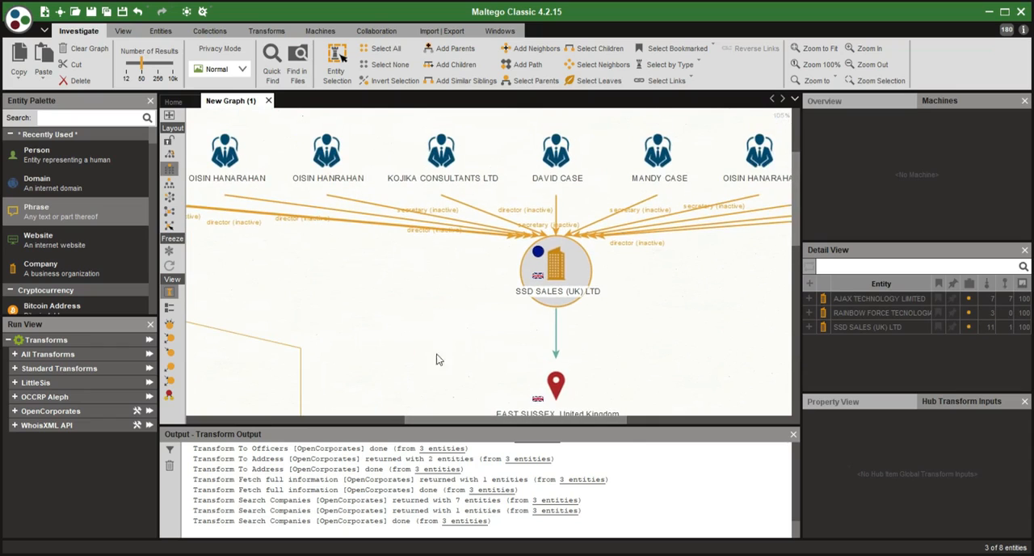
pyautogui.scroll(-1, 381, 292)
pyautogui.moveTo(370, 286); pyautogui.dragTo(431, 308)
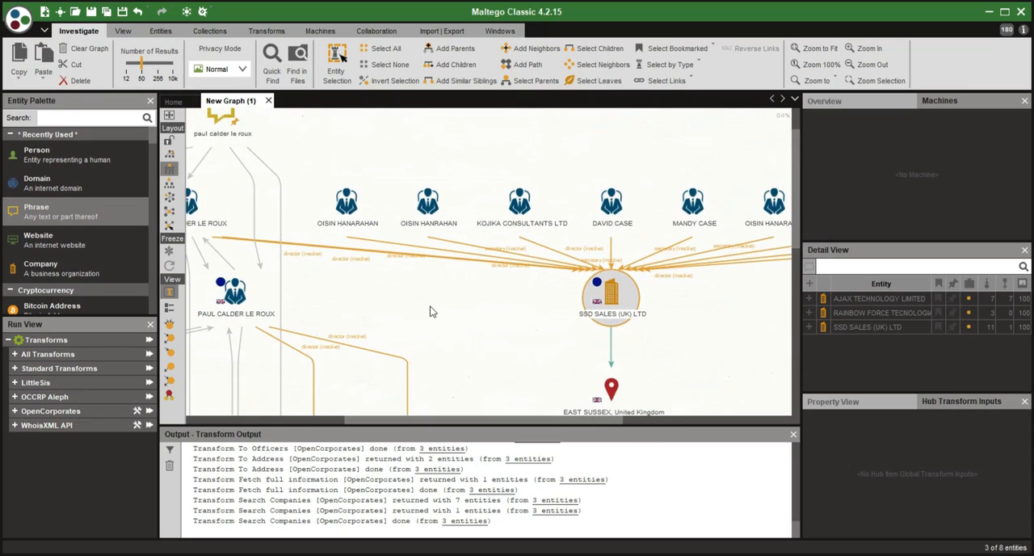
pyautogui.moveTo(533, 324); pyautogui.dragTo(388, 321)
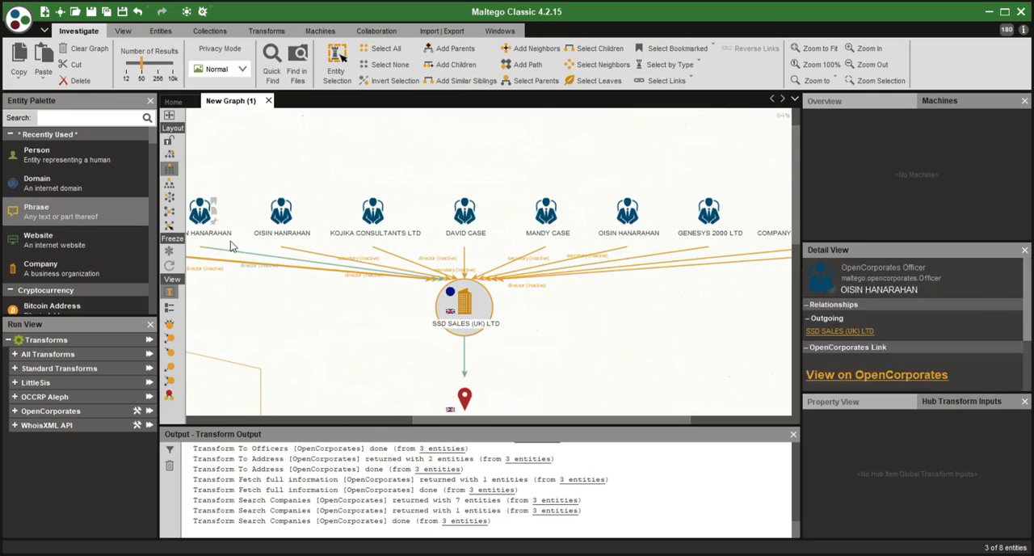
pyautogui.click(269, 277)
pyautogui.moveTo(269, 277); pyautogui.dragTo(438, 279)
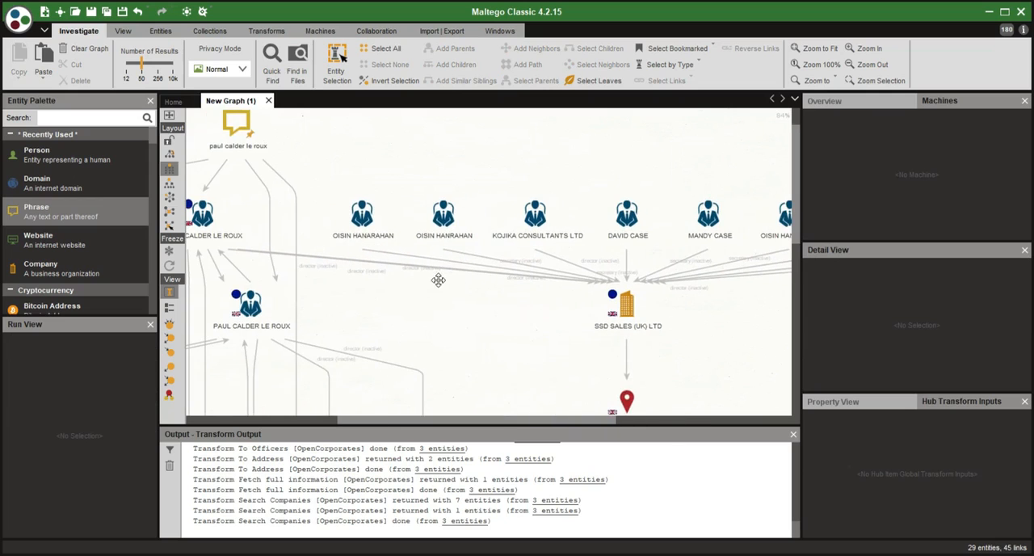
pyautogui.moveTo(404, 318); pyautogui.dragTo(503, 292)
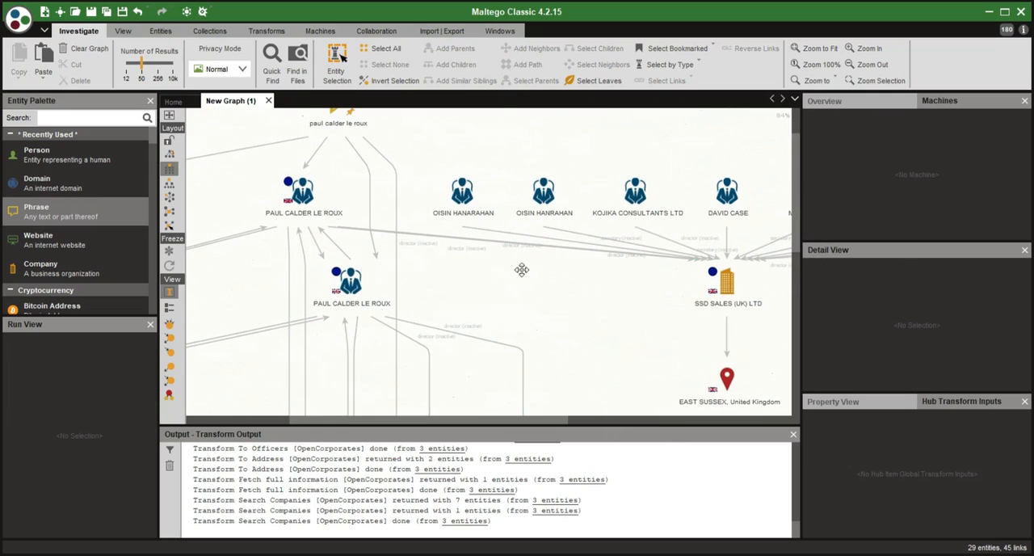
# - Examine the officers linked to AJAX TECHNOLOGY LIMITED and the Brazilian company RAINBOW FORCE TECNOLOGIA EM SOFTWARE LTDA
pyautogui.moveTo(522, 270); pyautogui.dragTo(616, 239)
pyautogui.scroll(-2, 374, 270)
pyautogui.moveTo(335, 302); pyautogui.dragTo(407, 261)
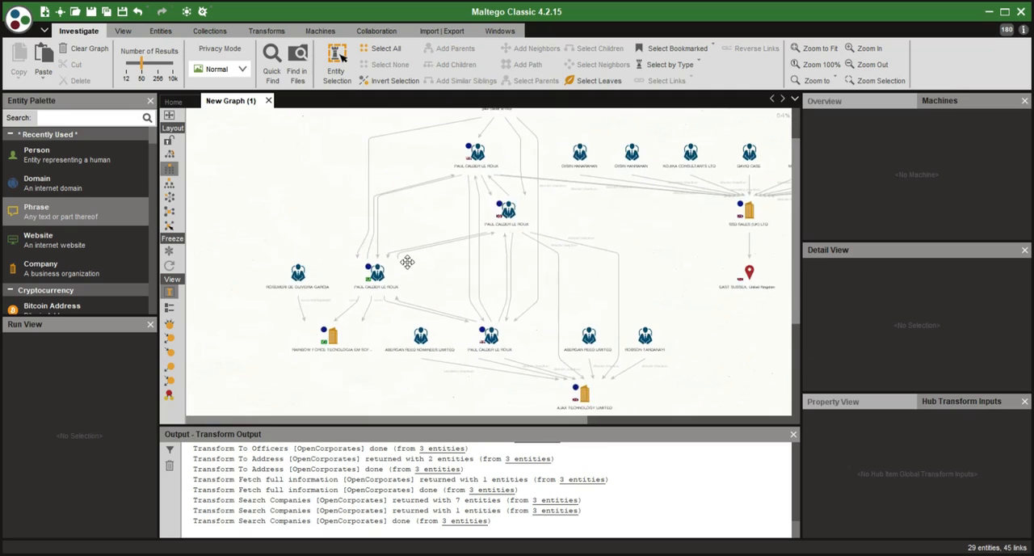
pyautogui.scroll(2, 428, 347)
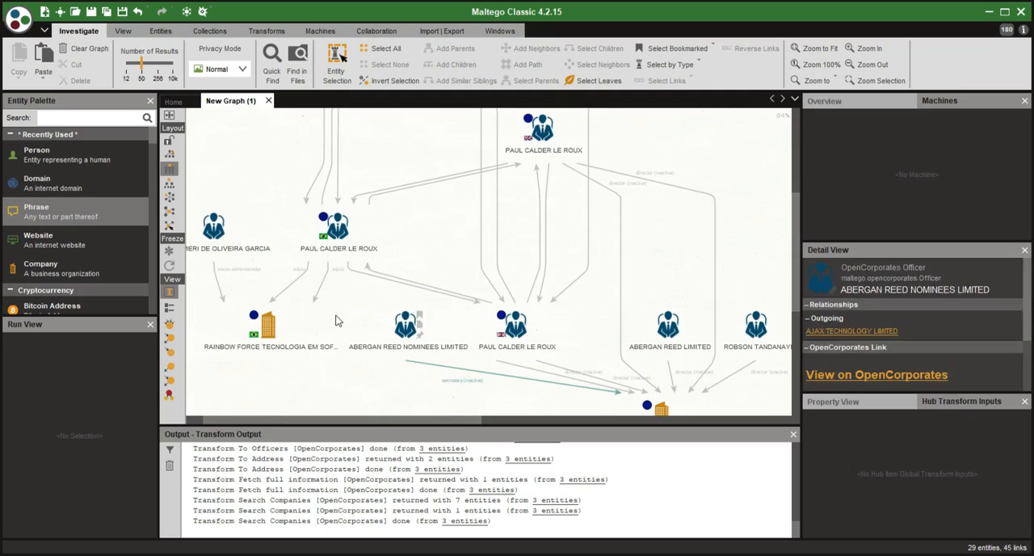
pyautogui.moveTo(429, 256); pyautogui.dragTo(527, 251)
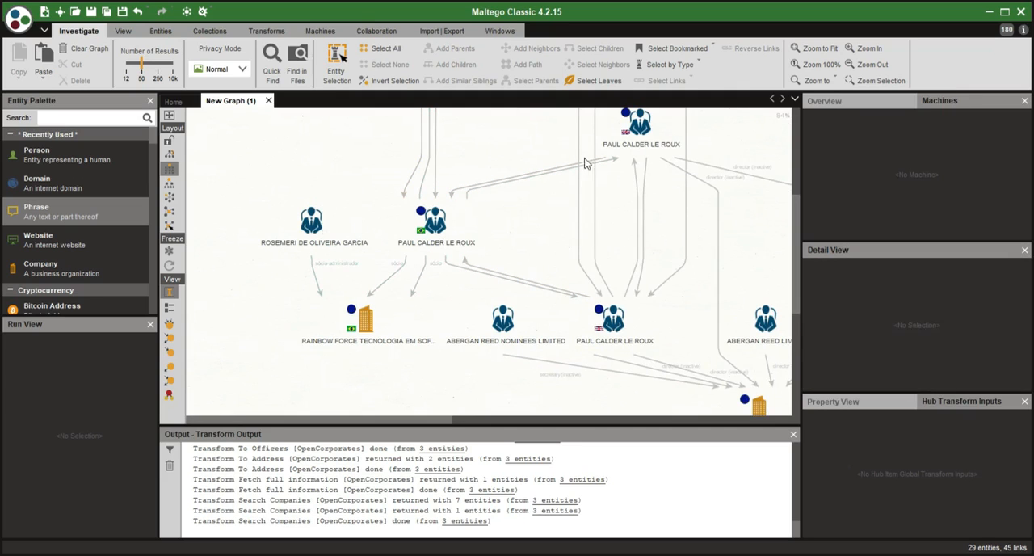
pyautogui.moveTo(524, 210); pyautogui.dragTo(281, 195)
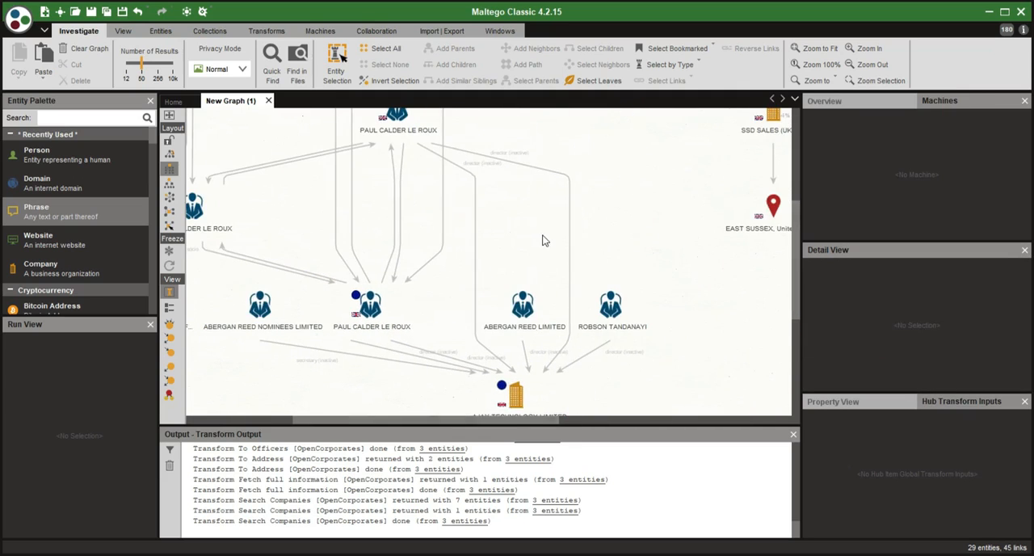
pyautogui.scroll(-2, 542, 235)
pyautogui.moveTo(415, 235); pyautogui.dragTo(564, 252)
pyautogui.scroll(4, 427, 243)
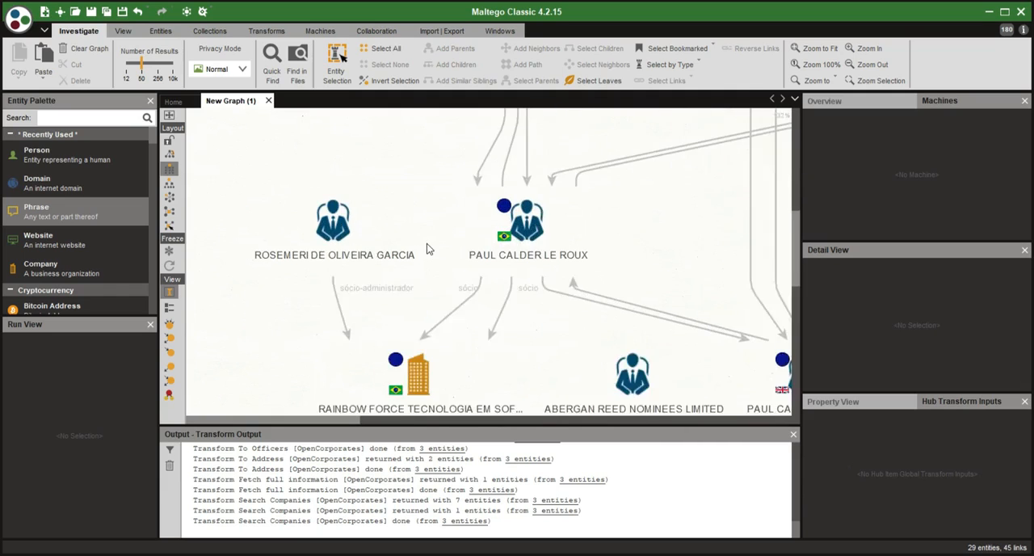
pyautogui.scroll(2, 427, 243)
pyautogui.moveTo(401, 238); pyautogui.dragTo(515, 191)
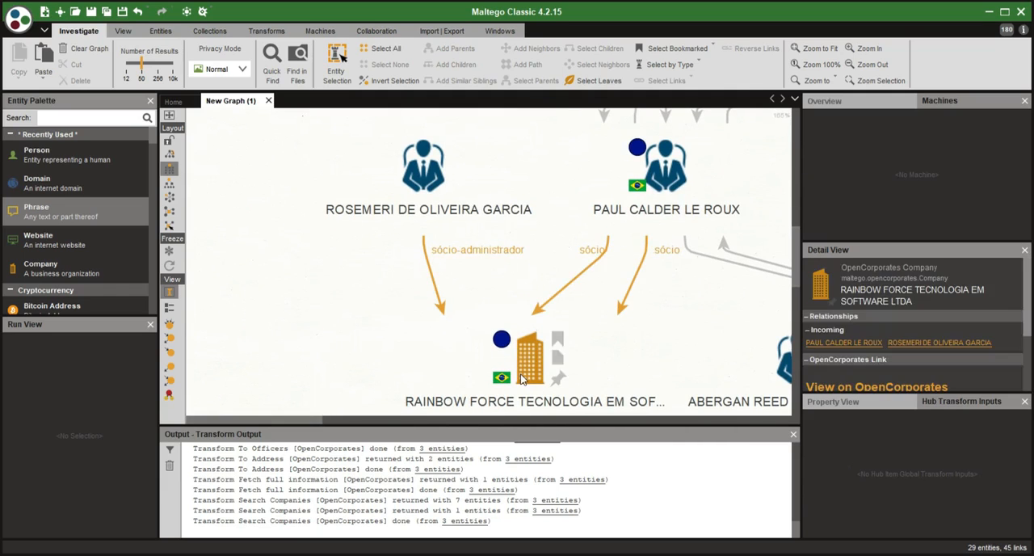
pyautogui.click(327, 256)
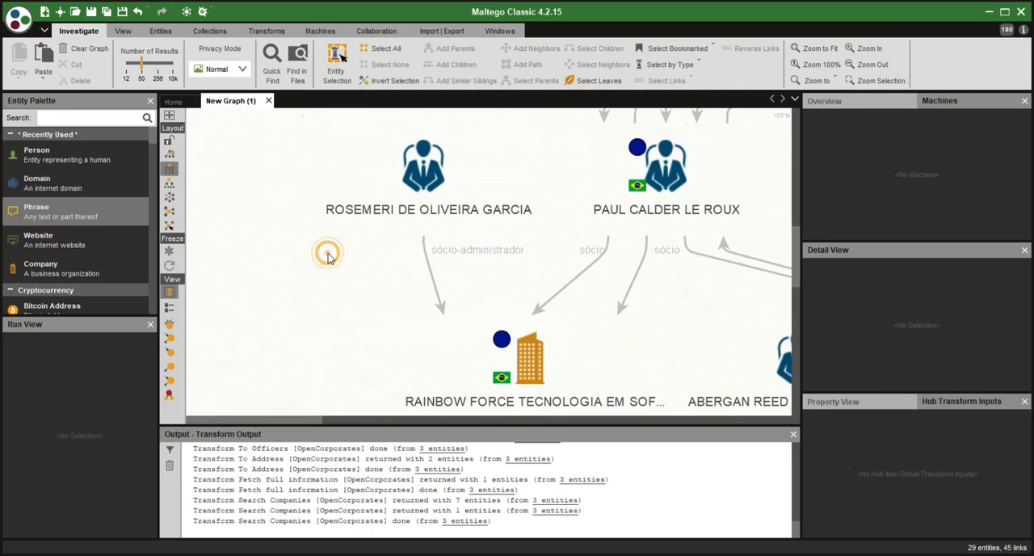
pyautogui.scroll(-1, 328, 258)
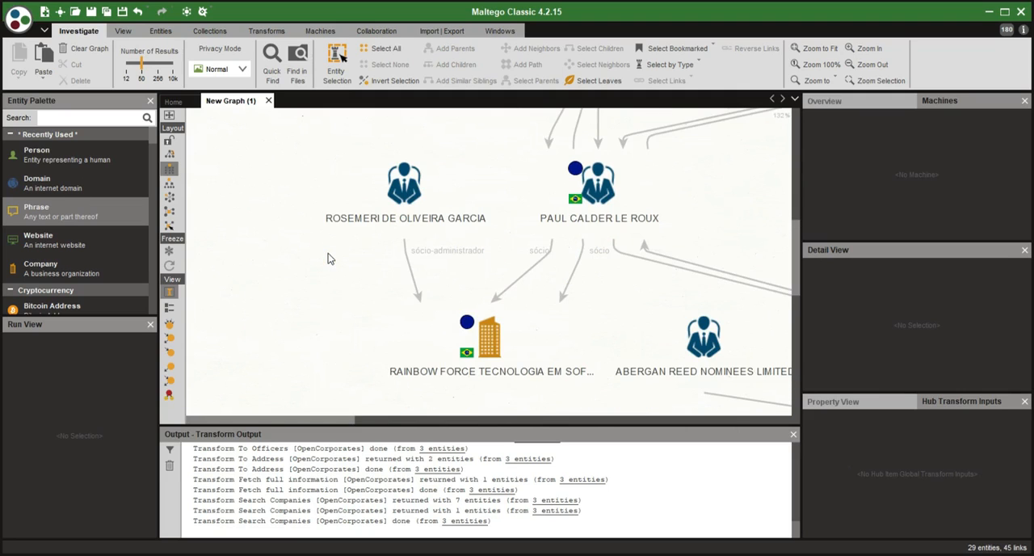
# - Review the overall graph and the director and secretary links leading into SSD SALES (UK) LTD
pyautogui.click(638, 215)
pyautogui.moveTo(638, 215); pyautogui.dragTo(417, 228)
pyautogui.scroll(-6, 507, 231)
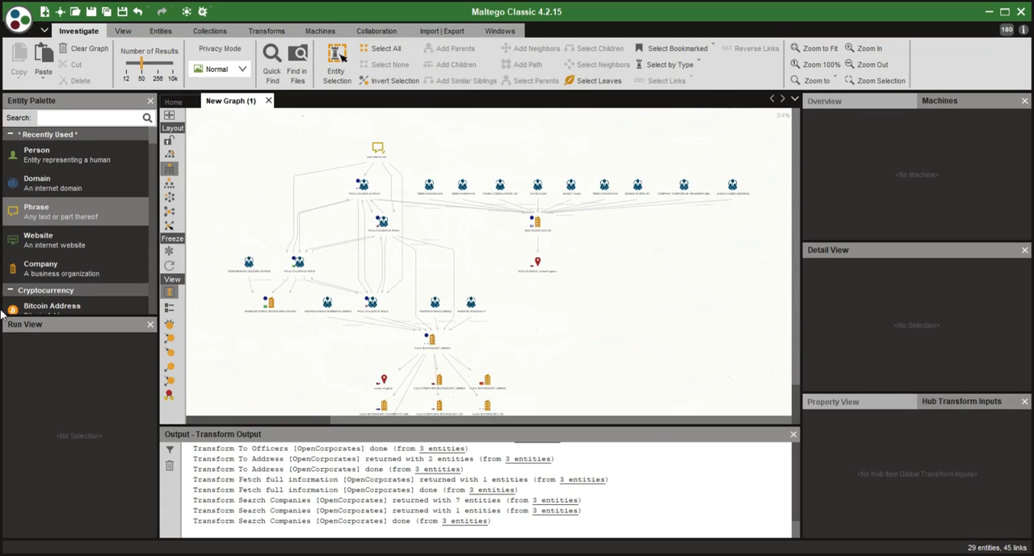
pyautogui.scroll(3, 271, 265)
pyautogui.scroll(-3, 420, 246)
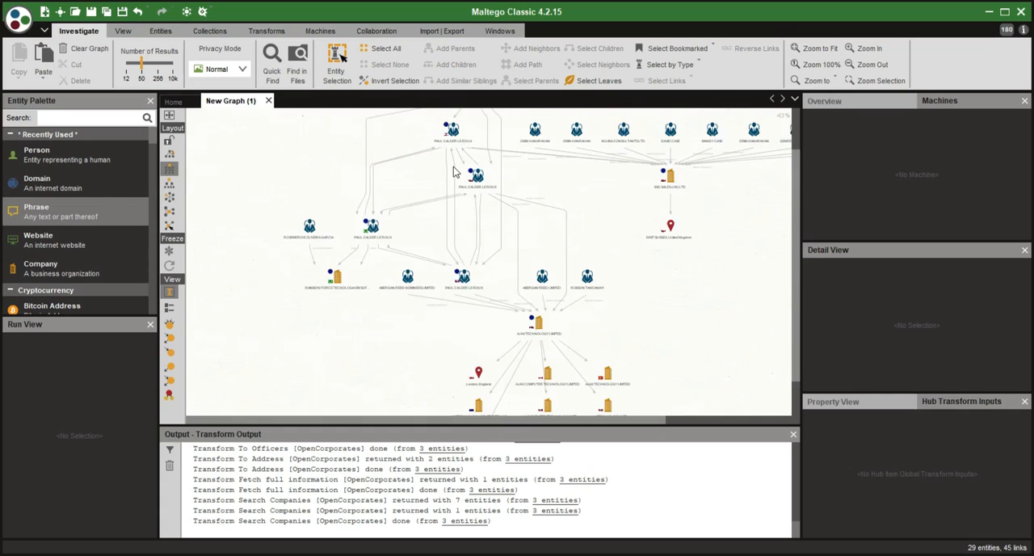
pyautogui.moveTo(541, 223); pyautogui.dragTo(407, 244)
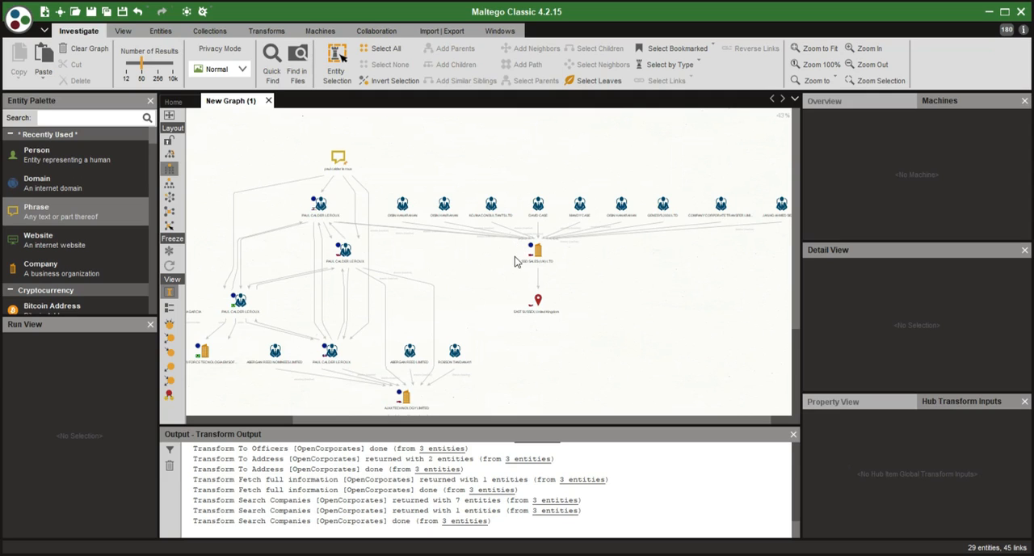
pyautogui.click(535, 251)
pyautogui.click(514, 237)
pyautogui.scroll(5, 510, 230)
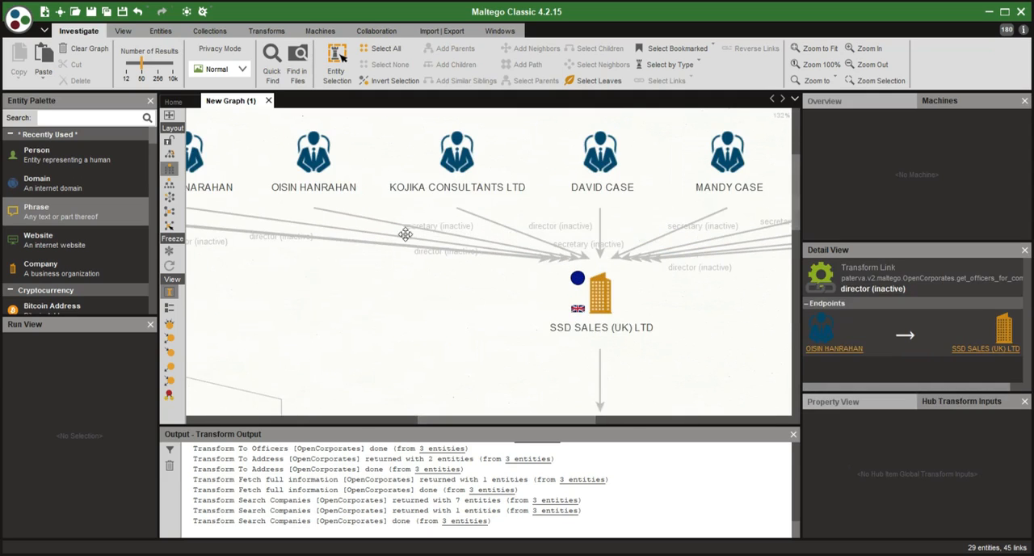
pyautogui.moveTo(405, 234); pyautogui.dragTo(664, 317)
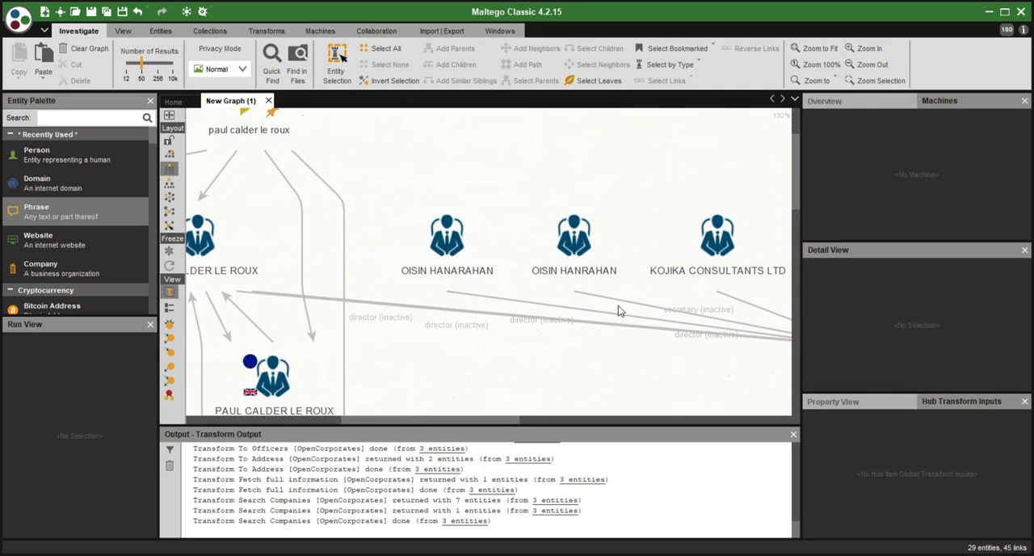
# - Run the standard To Website [Bing] transform on the SSD SALES (UK) LTD director placed nearest the Paul Calder Le Roux officers
pyautogui.moveTo(487, 230)
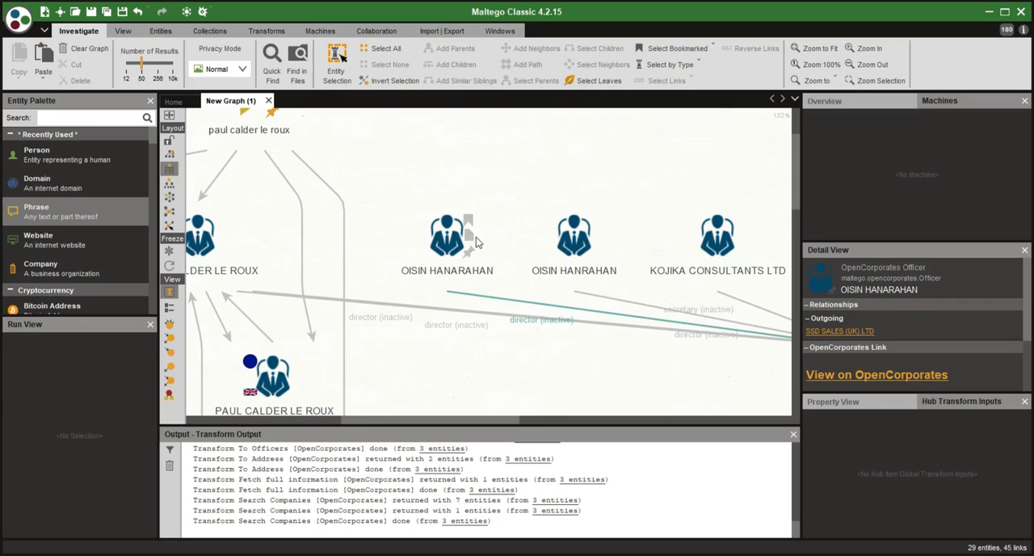
pyautogui.rightClick(449, 242)
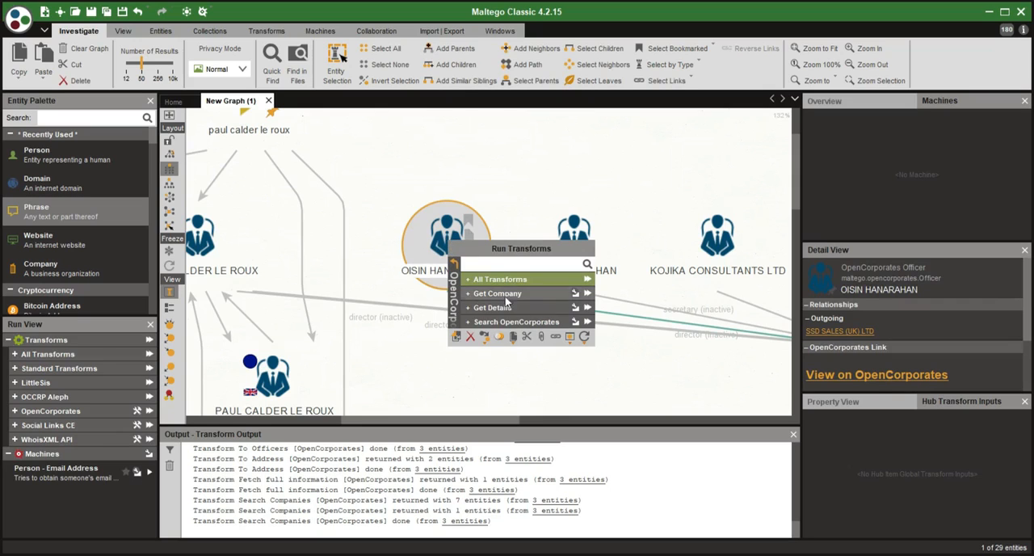
pyautogui.click(455, 266)
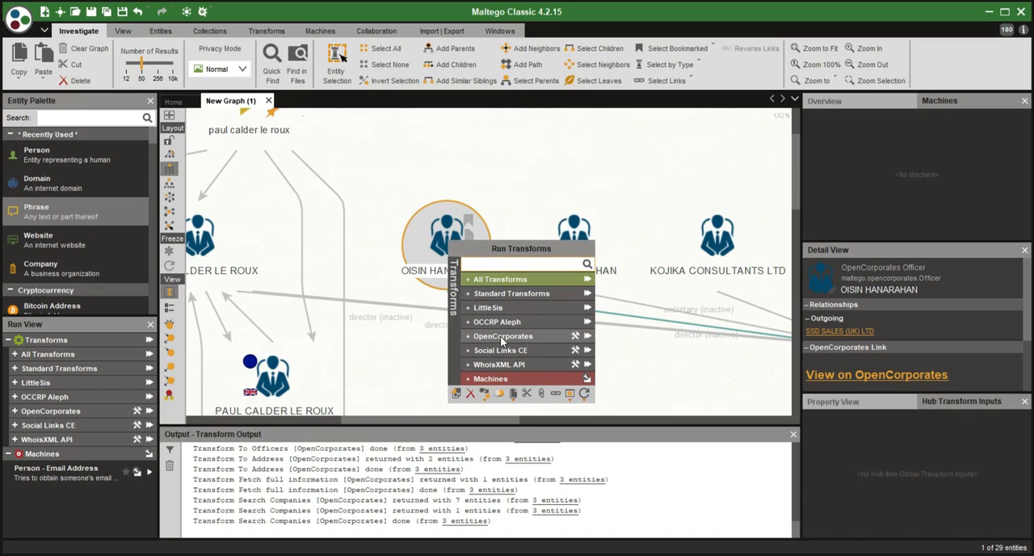
pyautogui.click(475, 294)
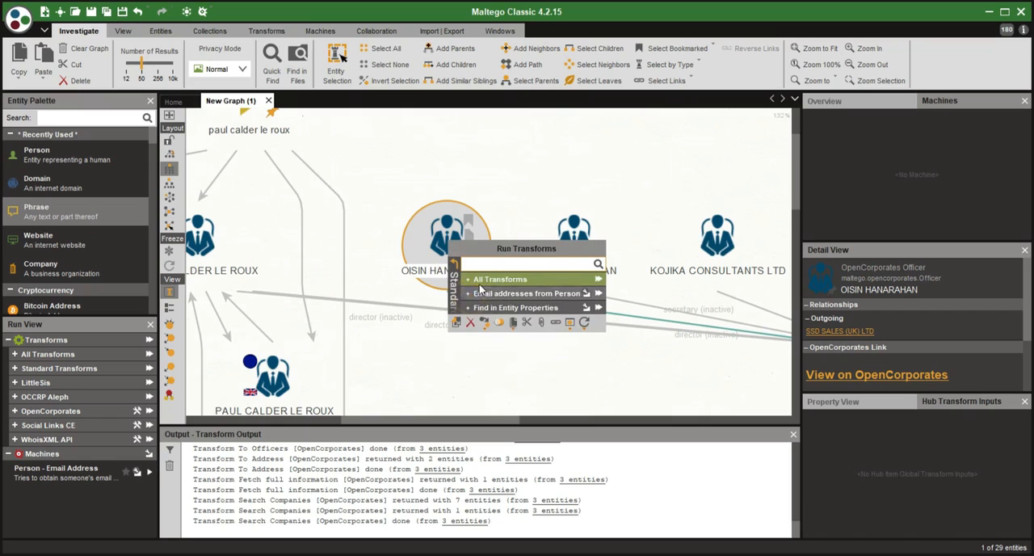
pyautogui.click(474, 281)
pyautogui.scroll(-1, 484, 295)
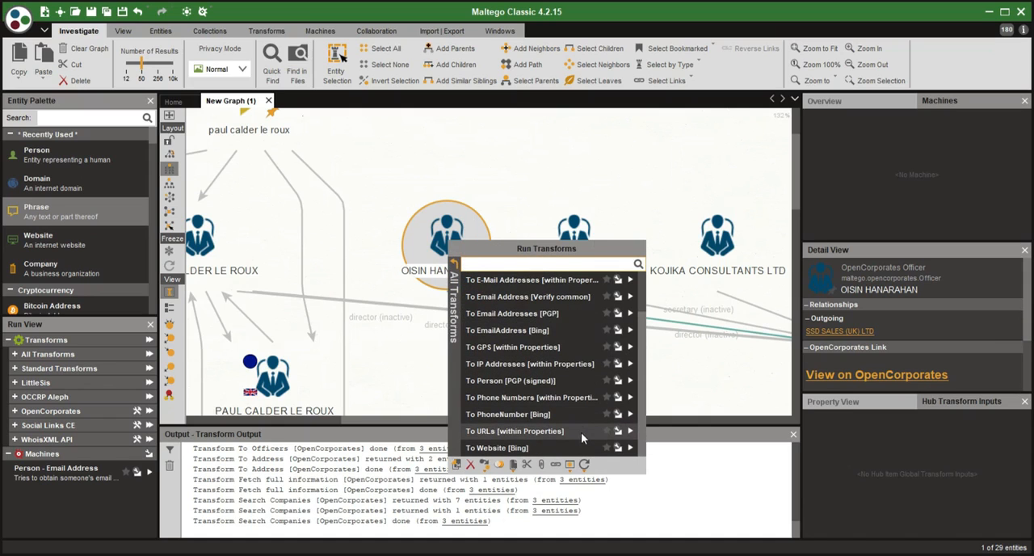
pyautogui.click(628, 449)
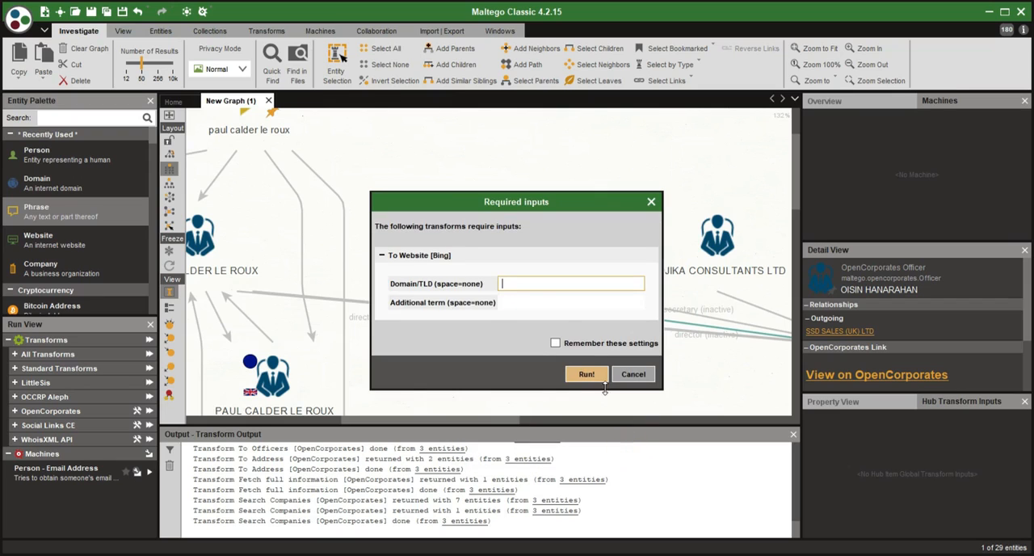
pyautogui.click(525, 300)
pyautogui.click(586, 374)
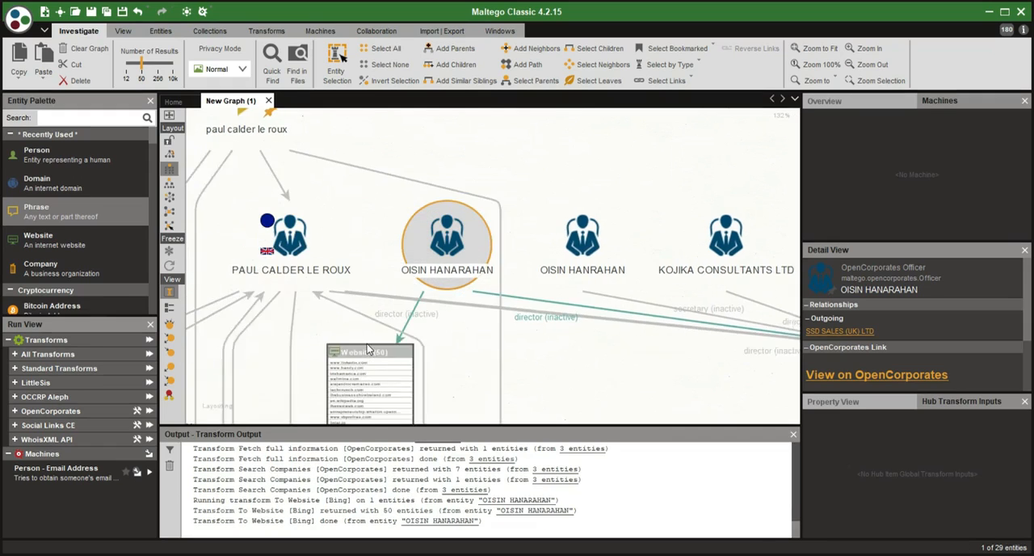
pyautogui.click(404, 242)
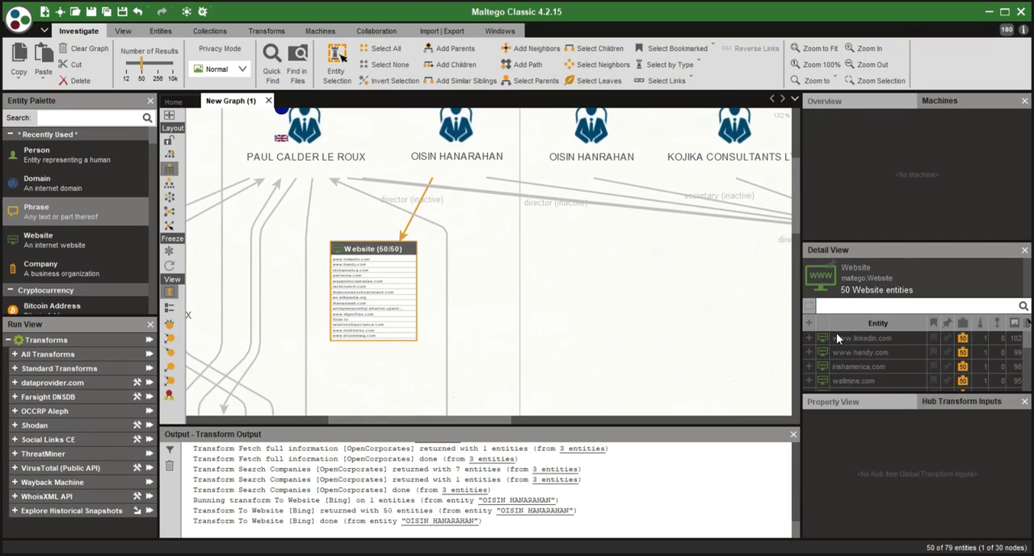
pyautogui.click(946, 338)
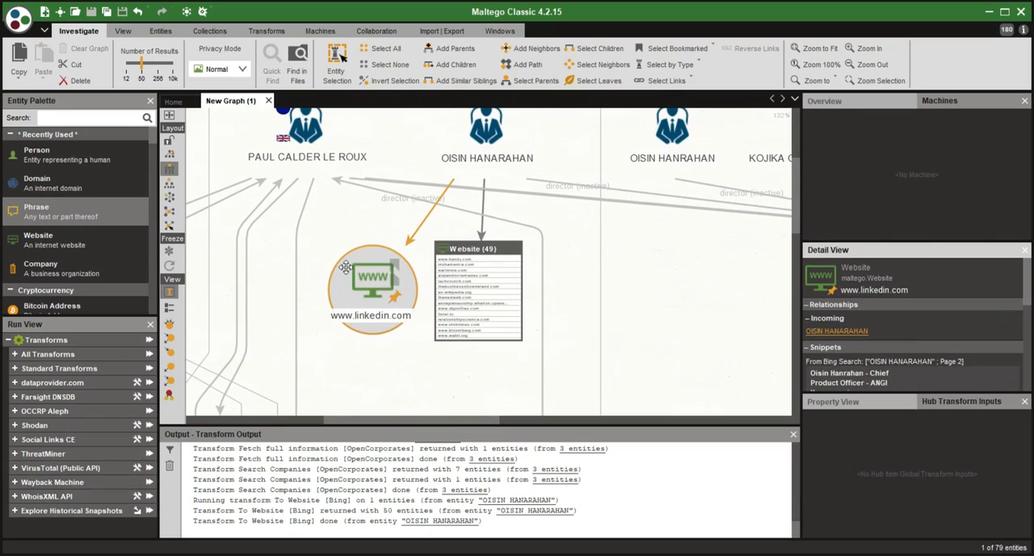
pyautogui.scroll(-5, 864, 320)
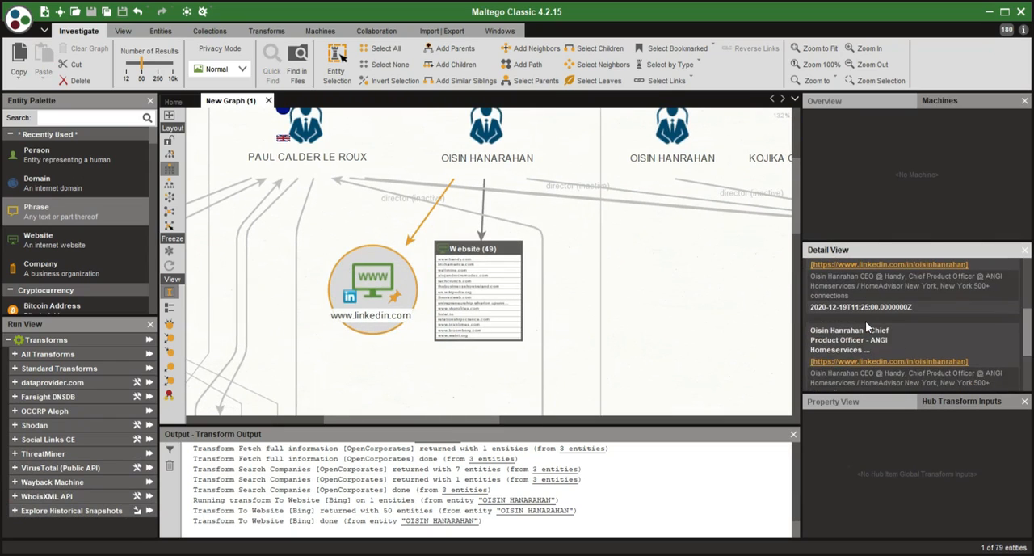